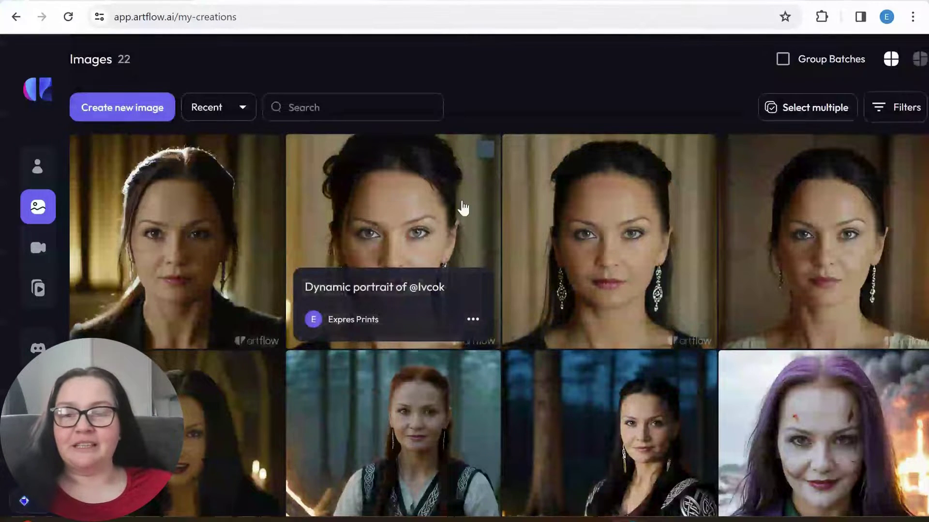
Look through the whole gallery of generated character images, down to the last row and back.
scroll(532, 305, down, 7)
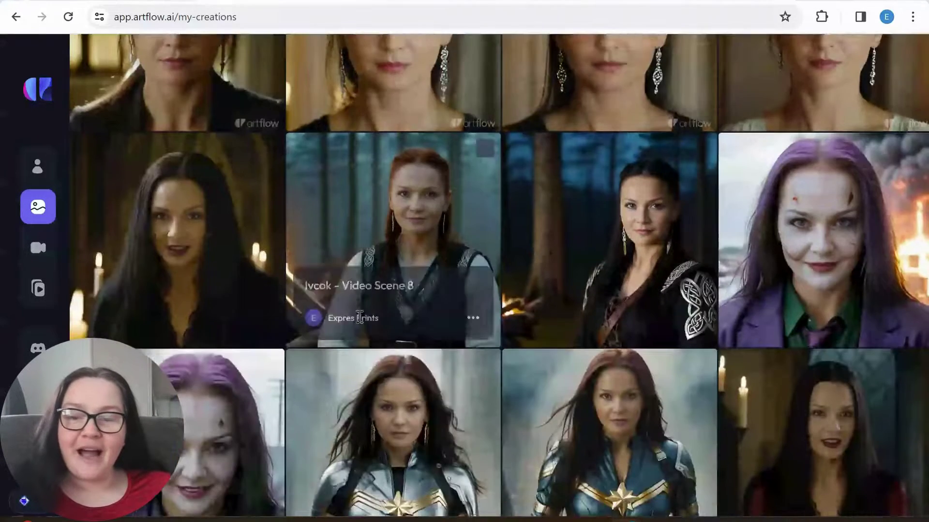
scroll(866, 368, down, 4)
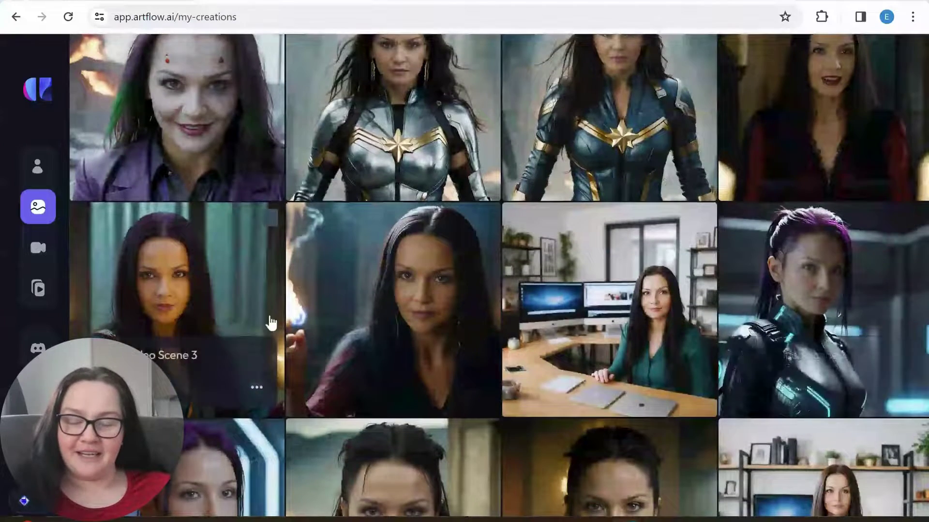
scroll(270, 321, down, 8)
scroll(598, 336, up, 5)
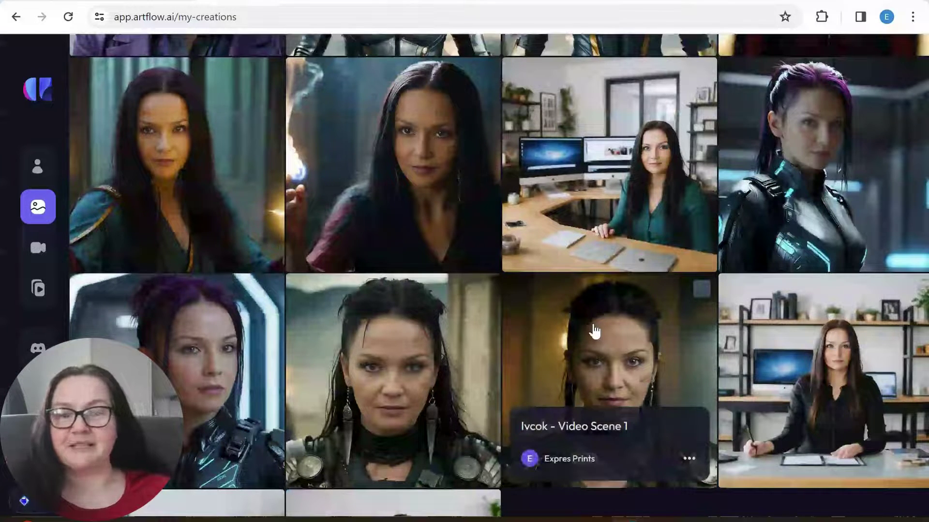
scroll(594, 331, up, 8)
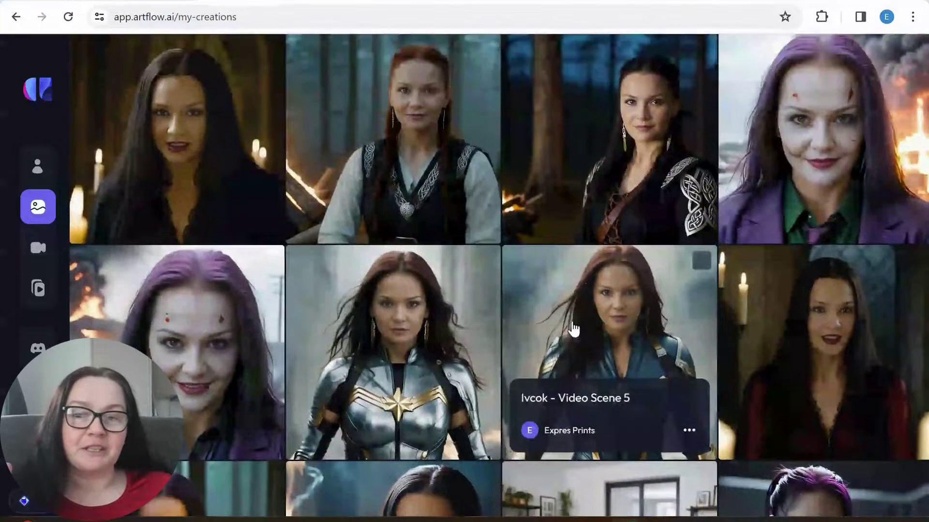
scroll(573, 331, up, 6)
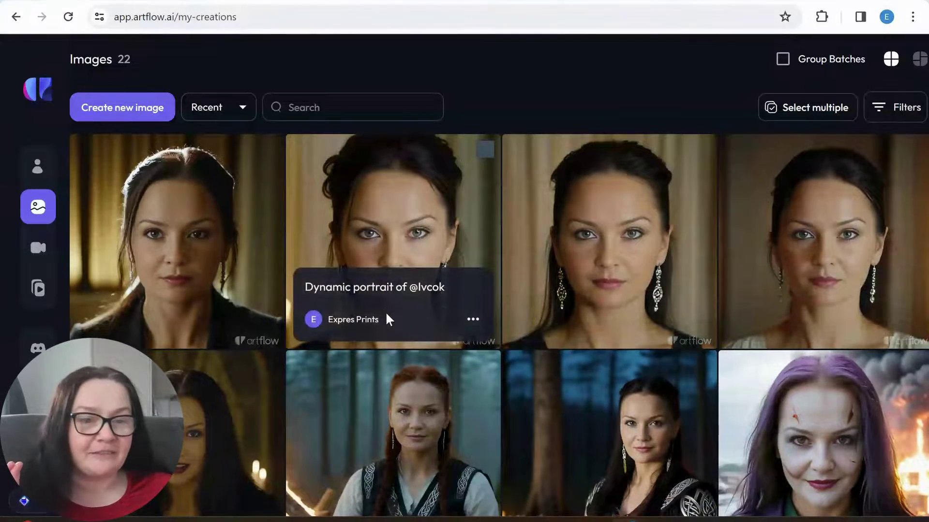
scroll(387, 319, down, 8)
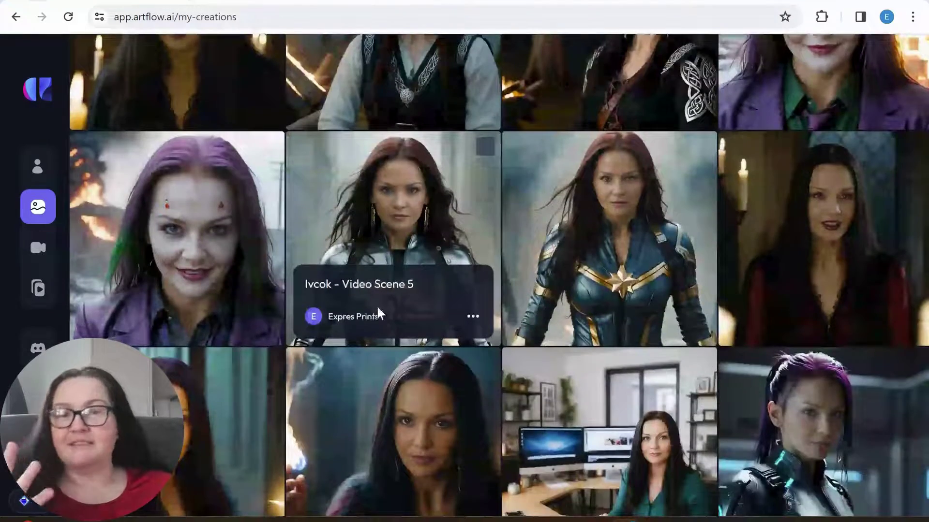
scroll(547, 292, down, 9)
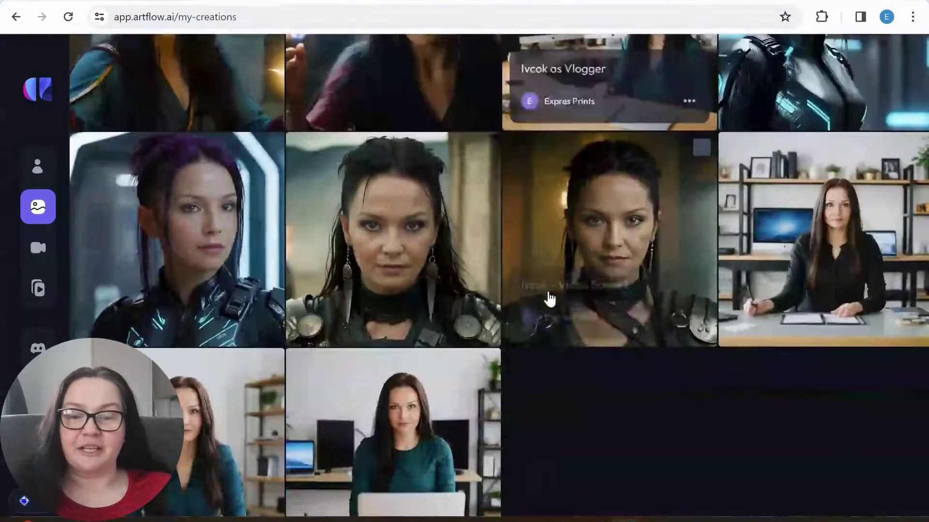
scroll(474, 90, up, 10)
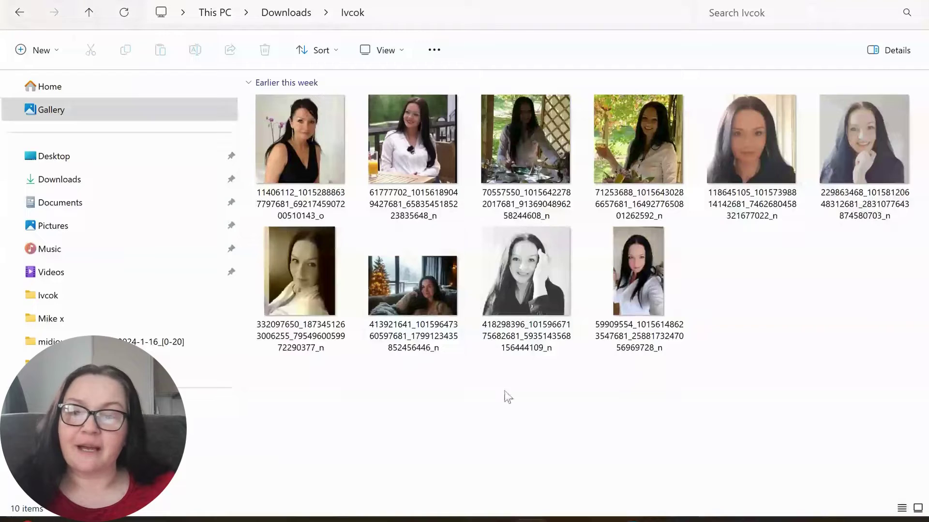
View the source photos in the Downloads subfolder one after another, starting with the first, and close the photo viewer.
double_click(284, 157)
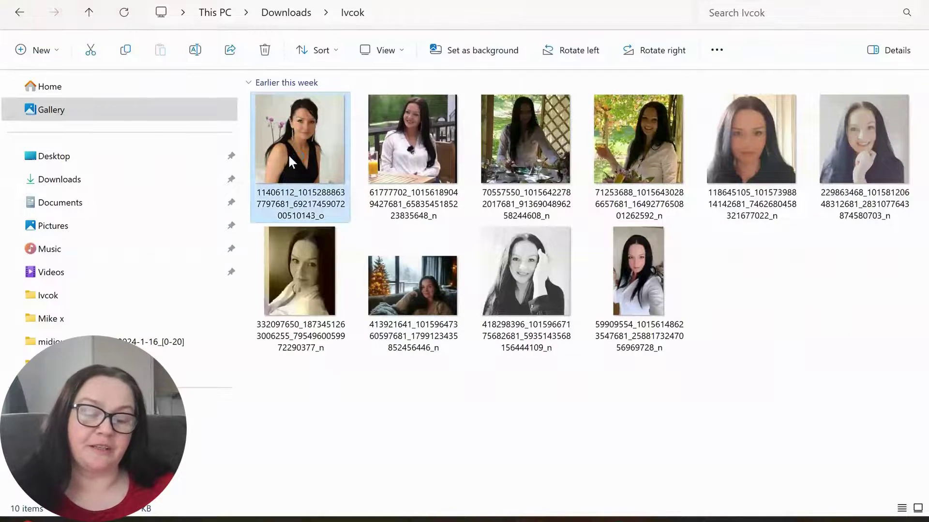
key(Right)
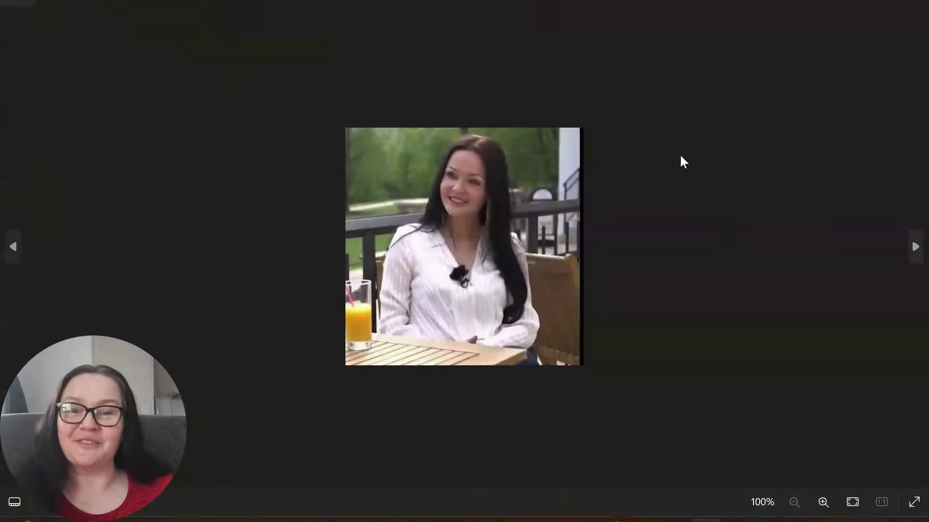
key(Right)
key(Right)
key(Right)
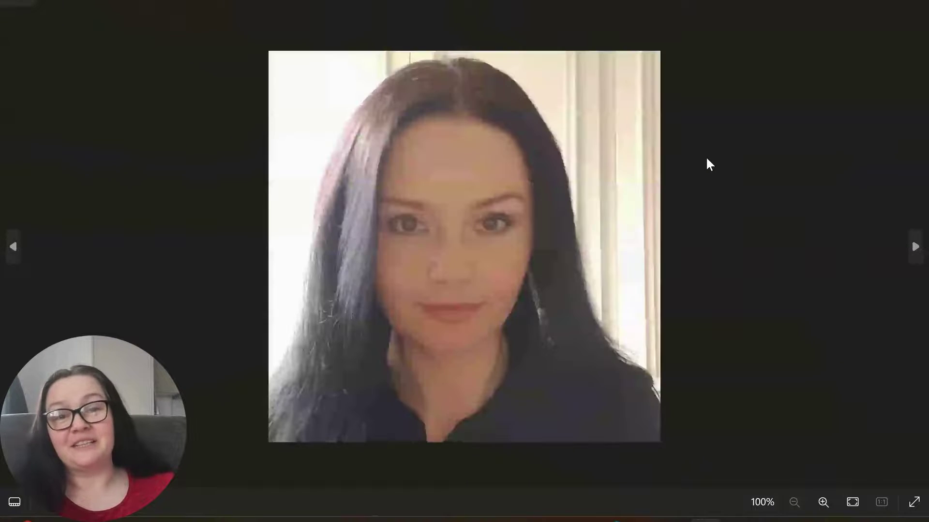
key(Right)
key(Right)
key(Right)
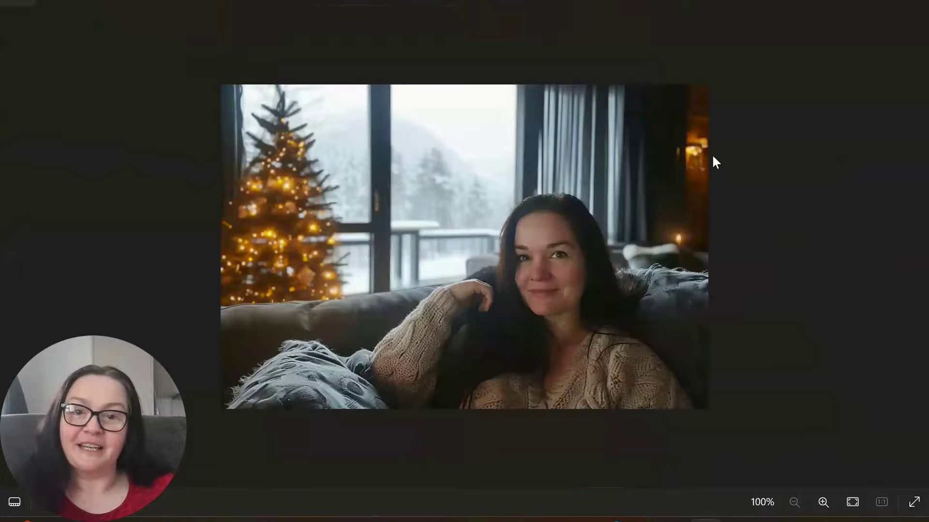
key(Right)
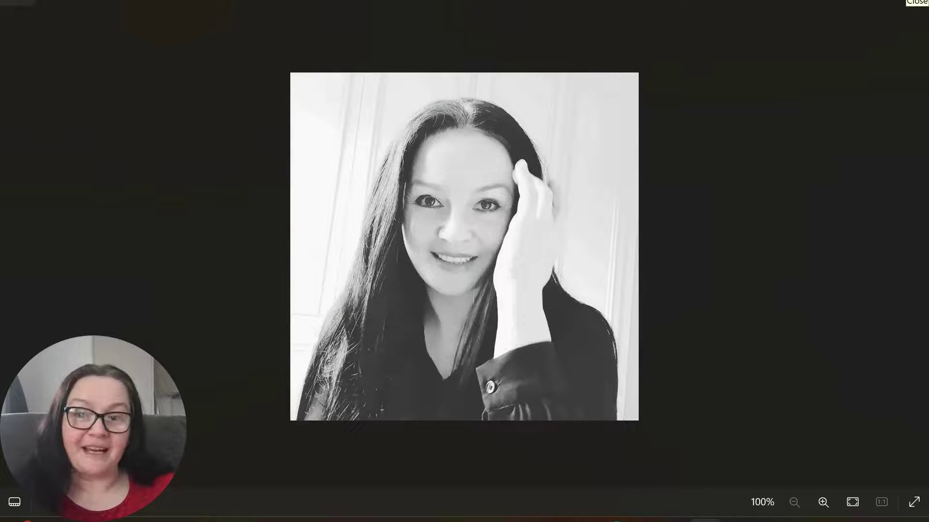
click(919, 3)
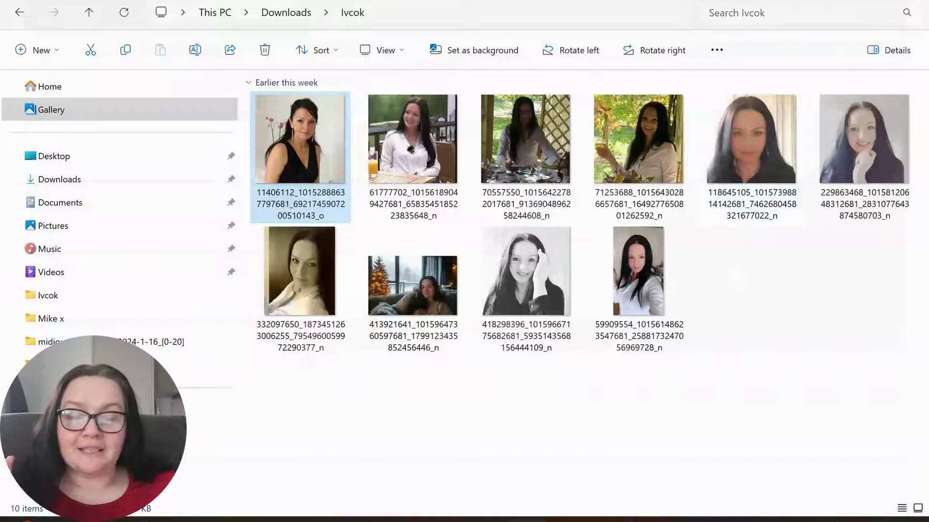
Switch back to Artflow in the browser and view the first dynamic portrait in the image gallery together with its batch.
mouse_move(624, 520)
click(546, 455)
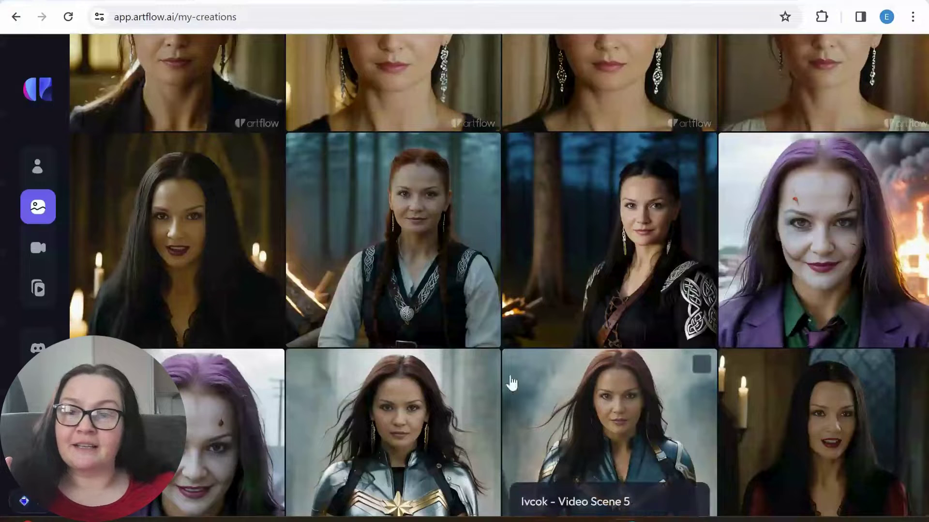
scroll(440, 305, up, 3)
scroll(440, 305, up, 4)
click(174, 377)
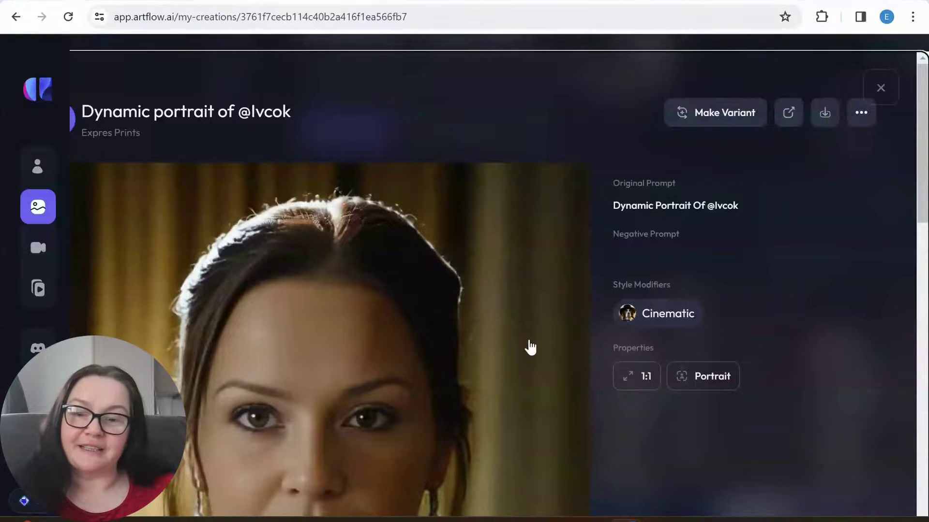
scroll(481, 363, down, 8)
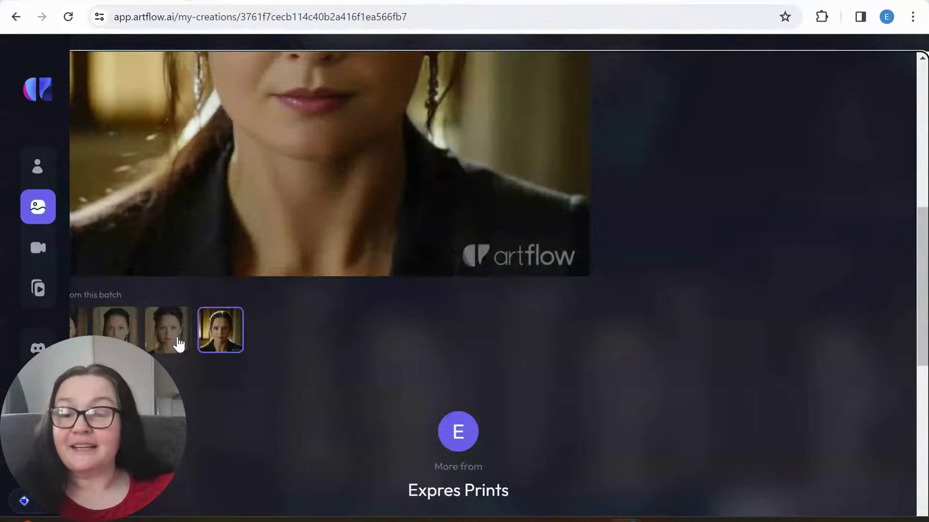
View the other three portraits from the same batch one by one.
click(169, 342)
scroll(342, 338, down, 3)
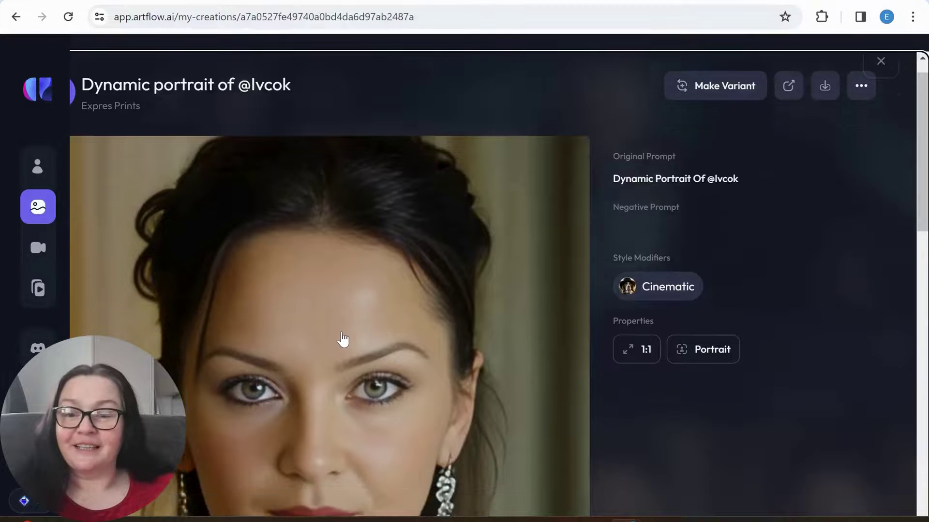
scroll(388, 342, down, 6)
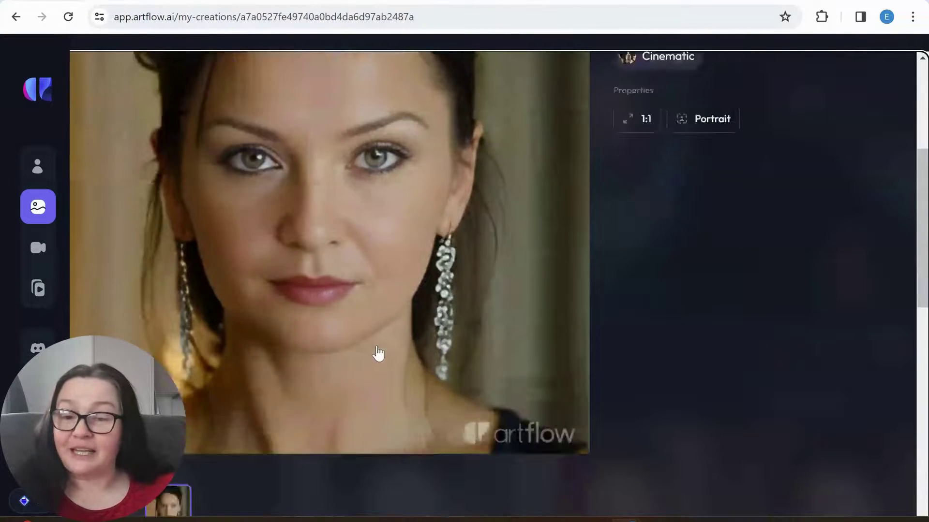
click(122, 339)
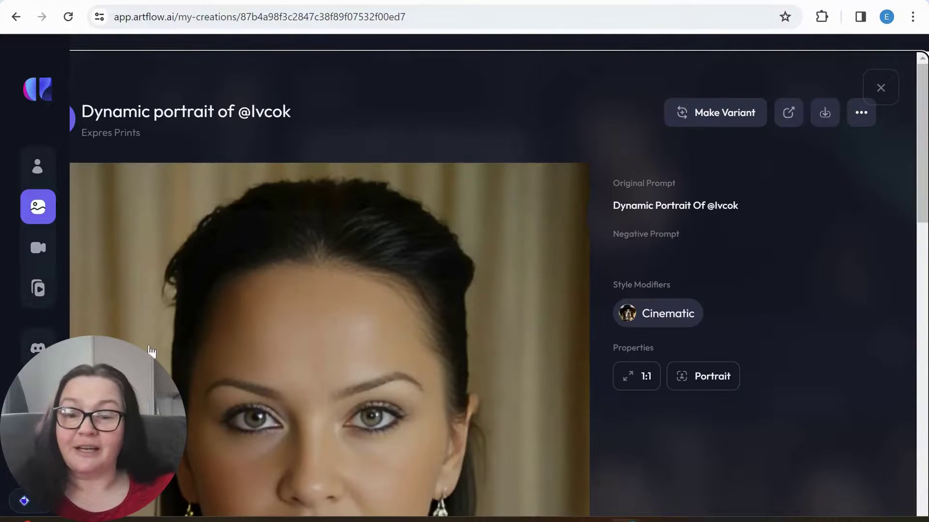
scroll(173, 352, down, 7)
scroll(285, 233, up, 3)
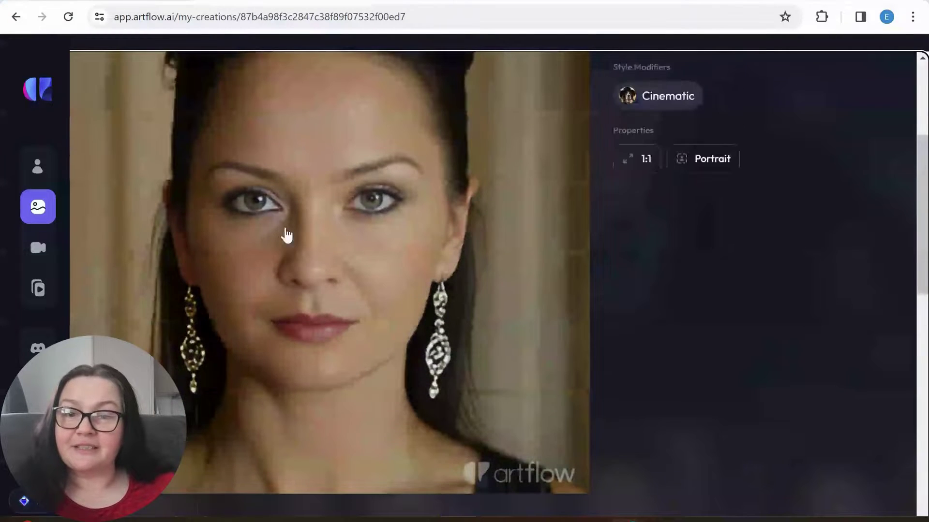
scroll(292, 290, down, 5)
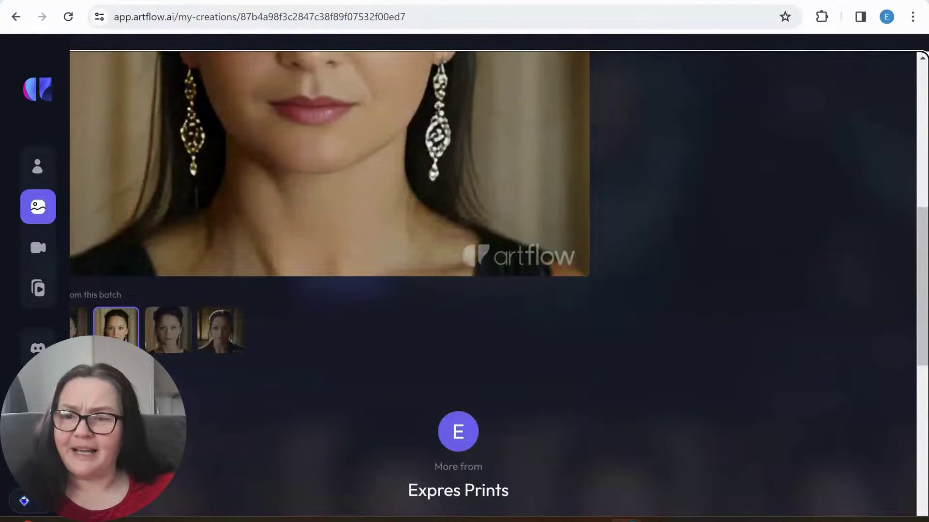
click(120, 328)
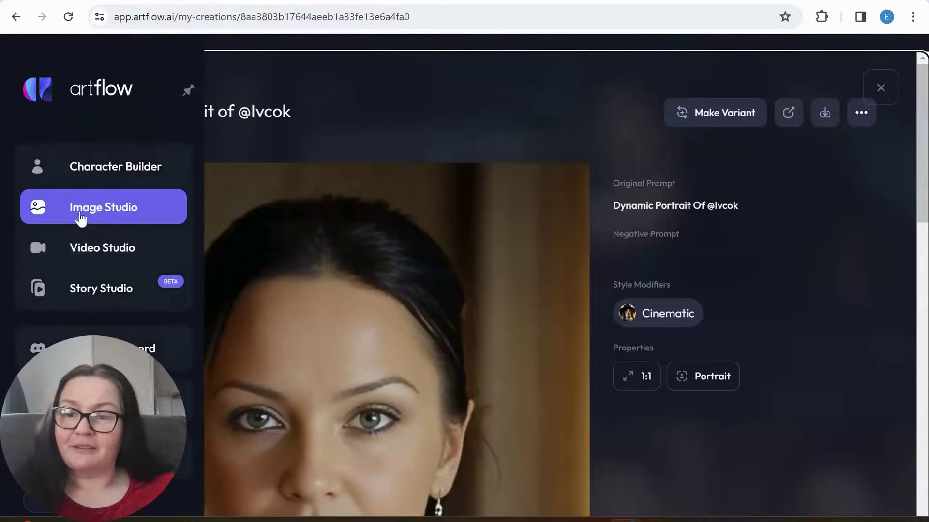
Return to the Image Studio gallery, view the dark-haired Nordic warrior image from Video Scene 8 with its prompts, and close it.
click(80, 208)
scroll(382, 295, down, 4)
scroll(368, 297, down, 3)
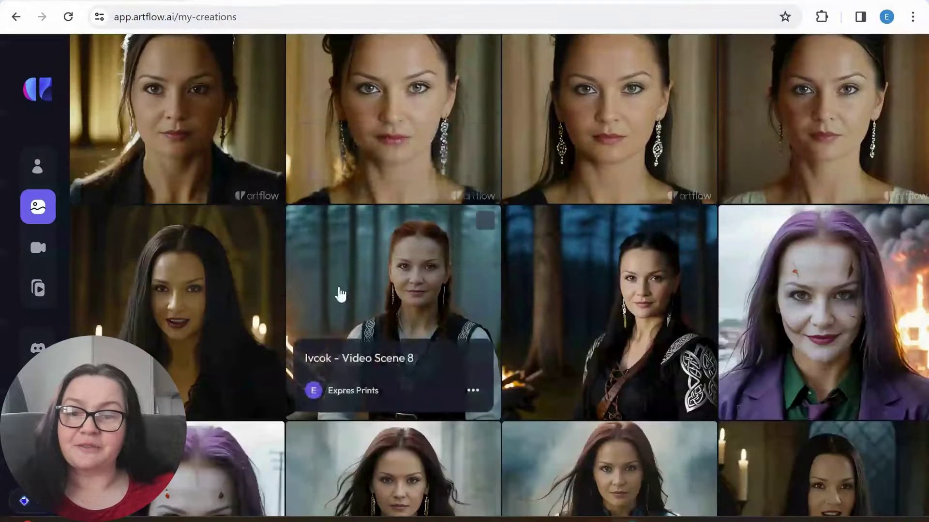
click(579, 277)
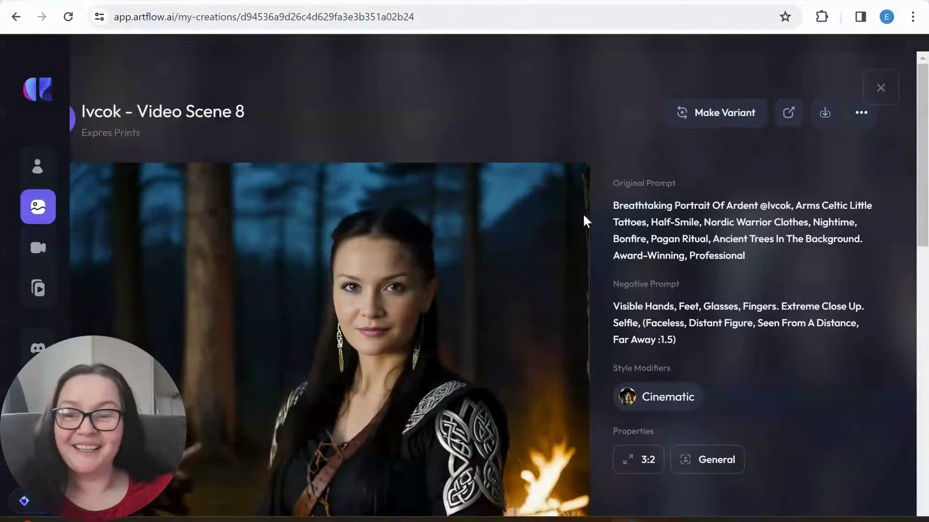
scroll(231, 253, down, 3)
scroll(482, 253, up, 3)
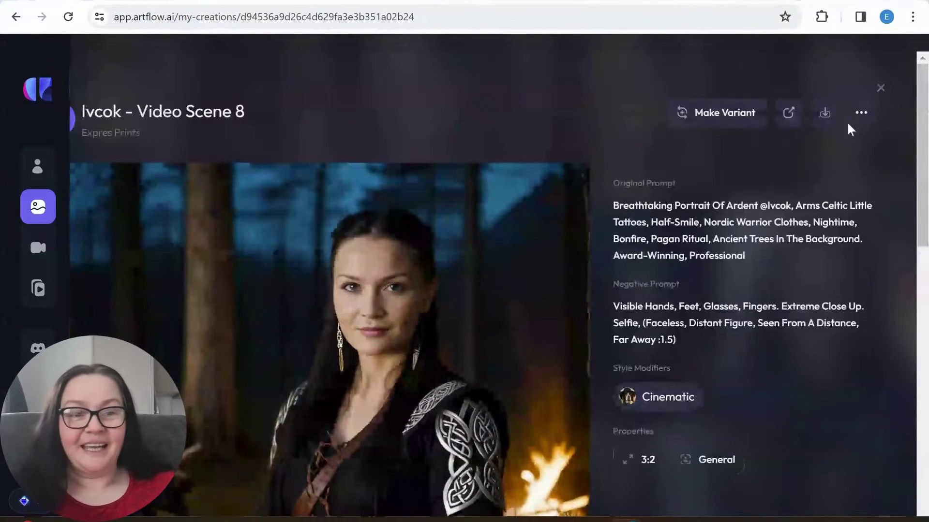
click(872, 91)
Browse the superhero, vlogger and remaining images further down the gallery.
scroll(549, 242, down, 5)
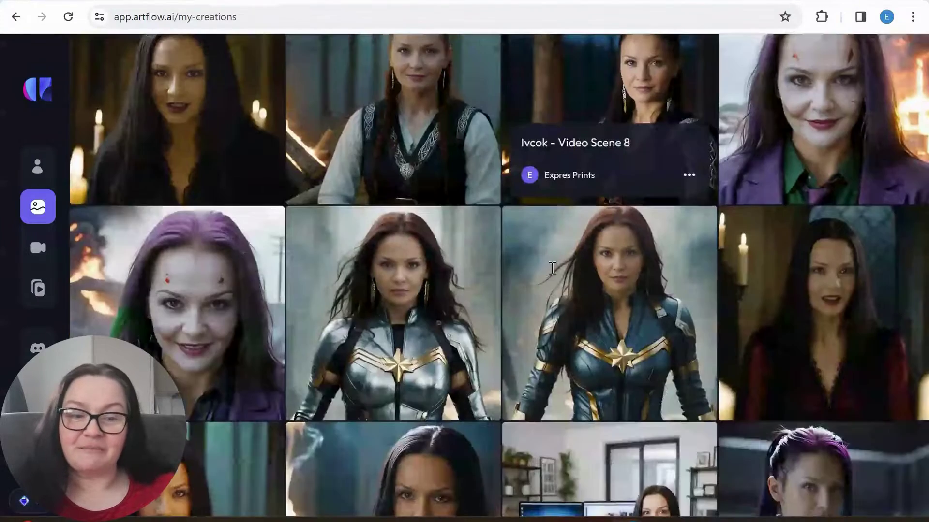
scroll(551, 276, down, 3)
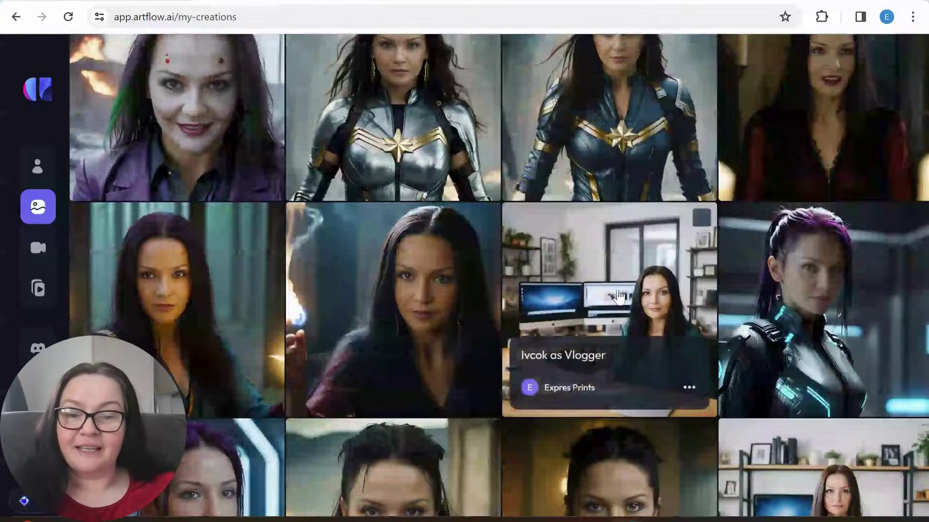
scroll(568, 301, down, 3)
scroll(566, 298, down, 3)
click(186, 301)
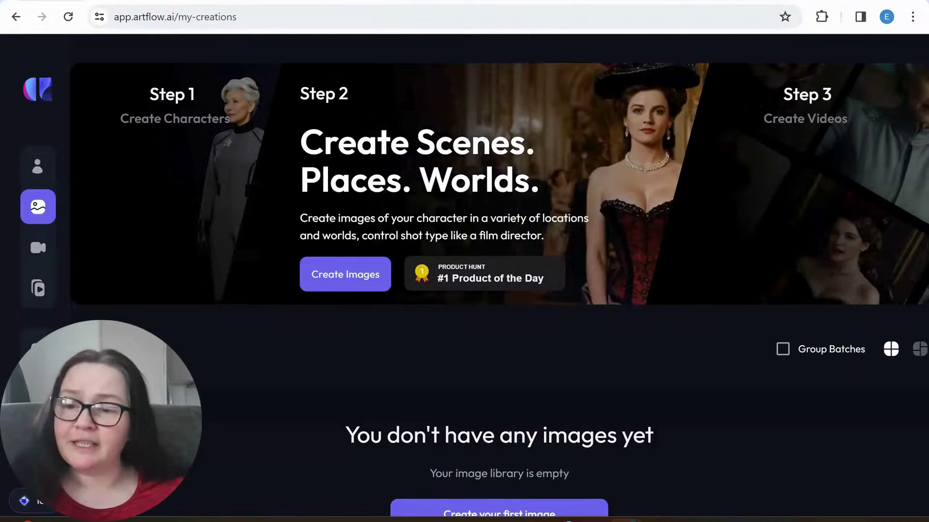
Compare the prices, credits and features of the Basic, Starter, PRO and Enterprise plans on the Artflow pricing page.
scroll(576, 213, down, 3)
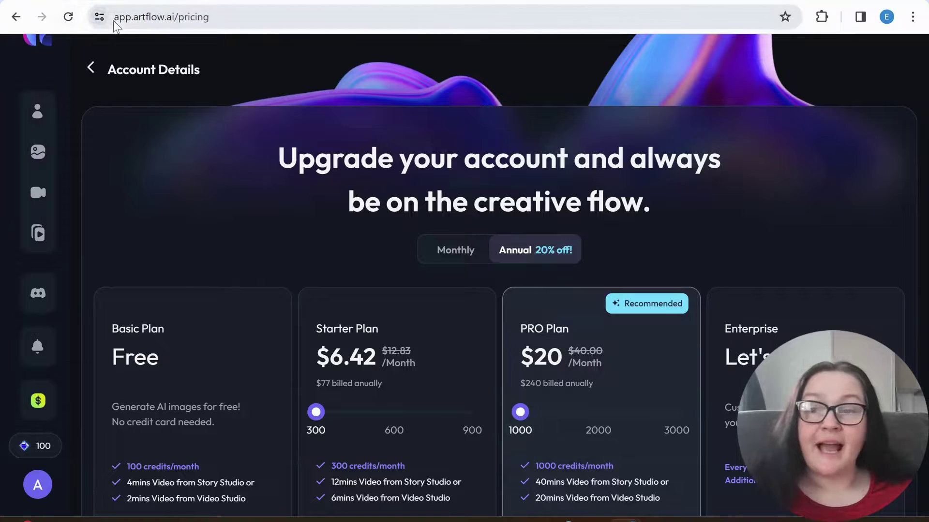
click(194, 17)
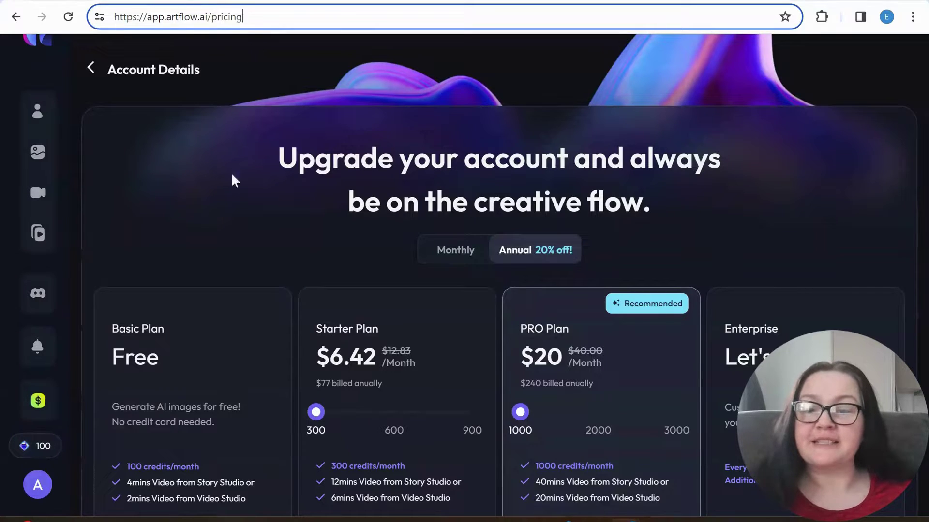
scroll(130, 298, down, 5)
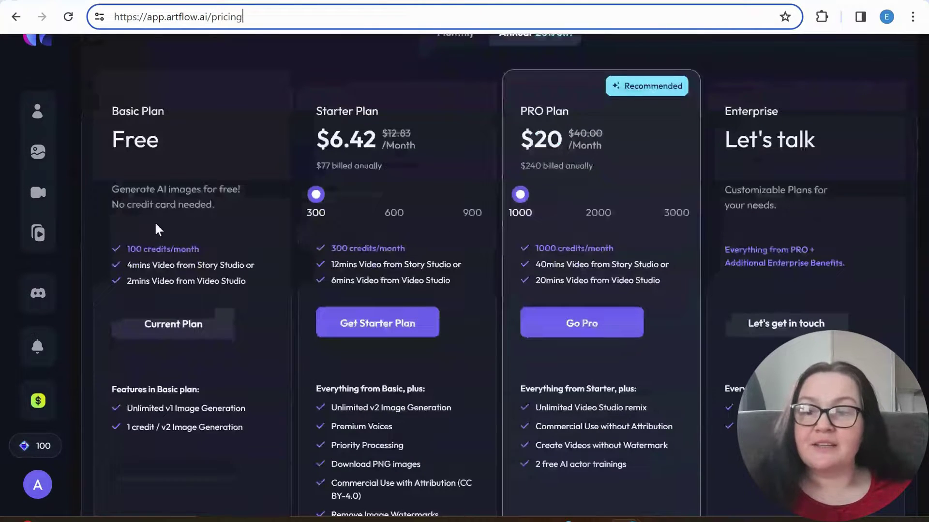
scroll(228, 311, up, 5)
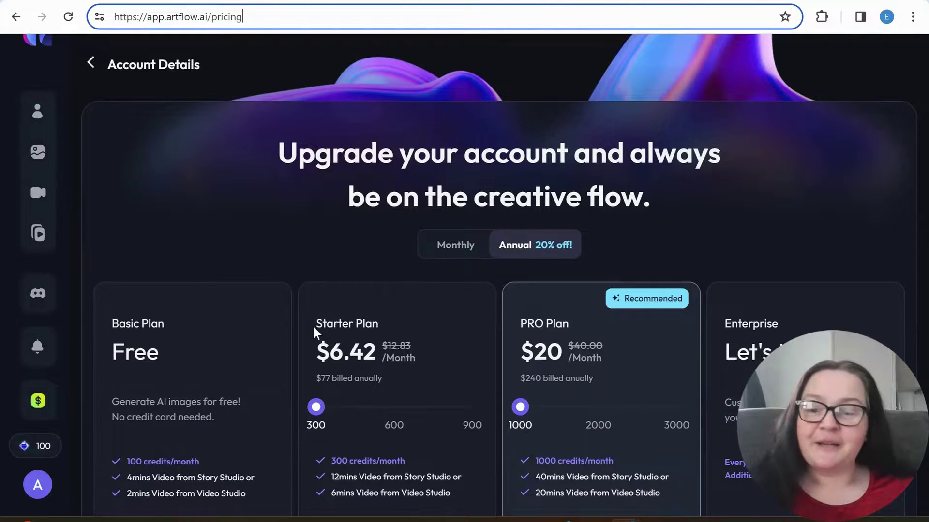
scroll(309, 329, down, 4)
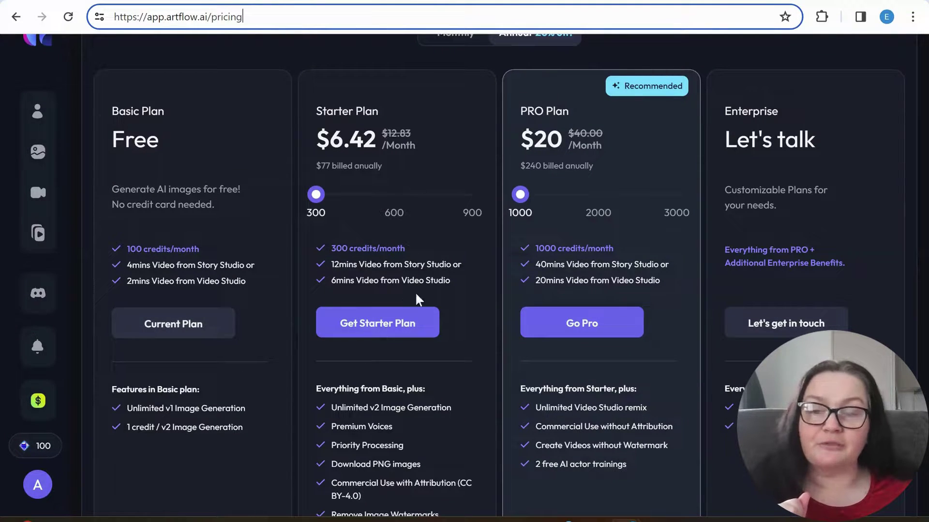
scroll(416, 295, down, 3)
scroll(654, 312, up, 5)
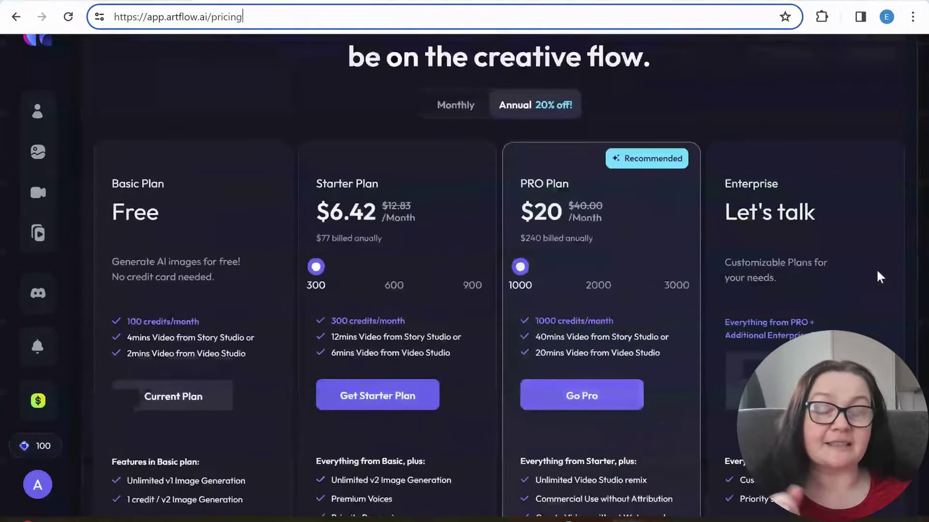
Review the included features listed under each plan further down the pricing page.
scroll(853, 280, up, 3)
scroll(822, 273, down, 9)
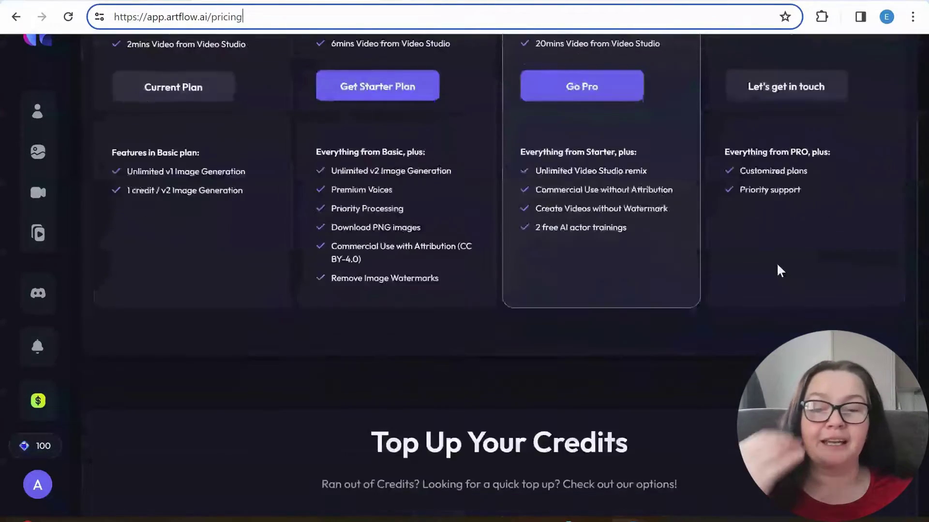
scroll(776, 266, up, 9)
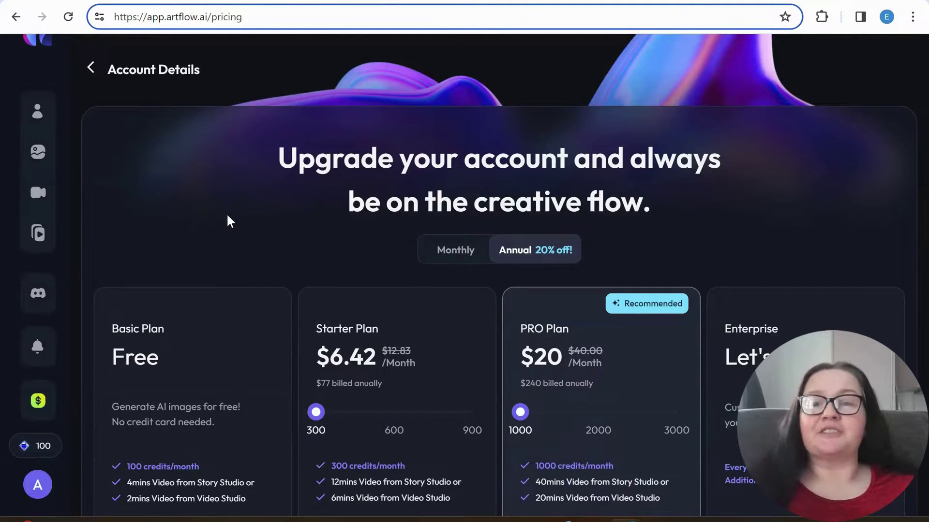
Open the Character Builder's actors section and browse its sample images of actors in various outfits and worlds.
mouse_move(75, 120)
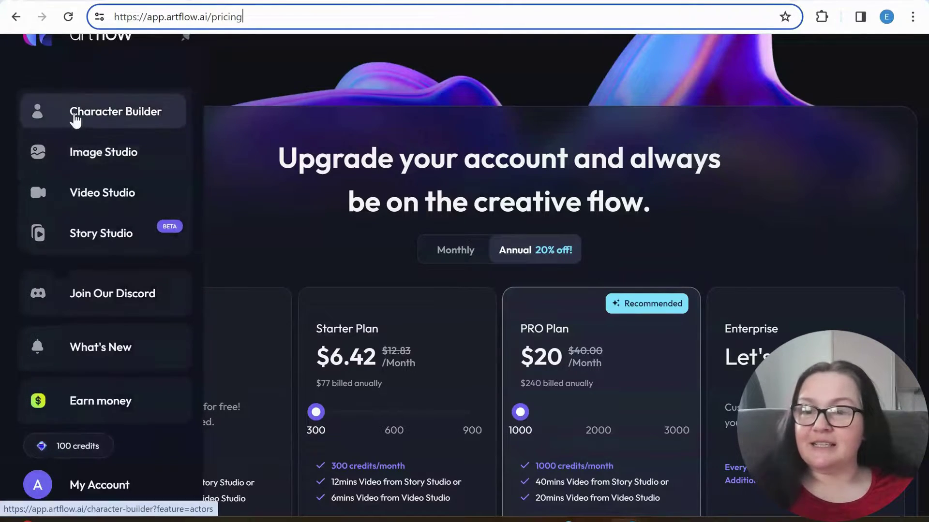
click(111, 116)
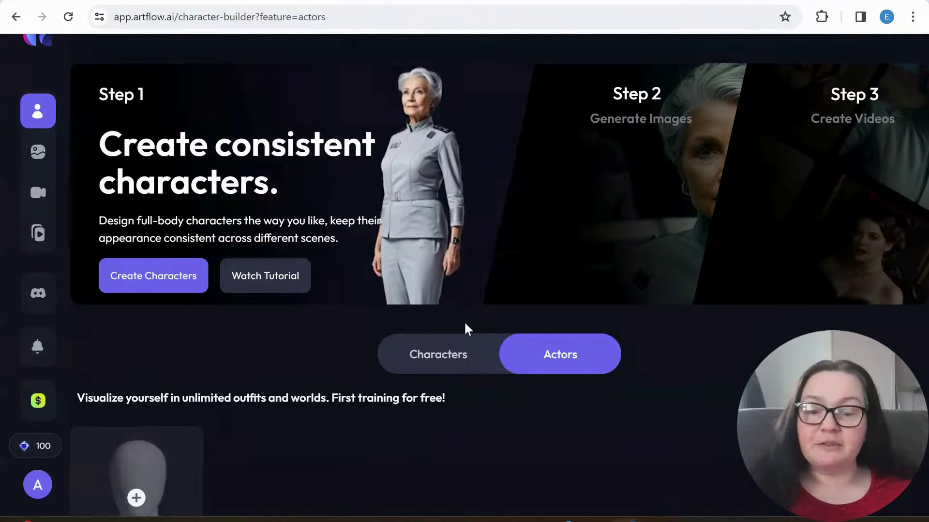
scroll(463, 322, down, 15)
scroll(631, 341, down, 15)
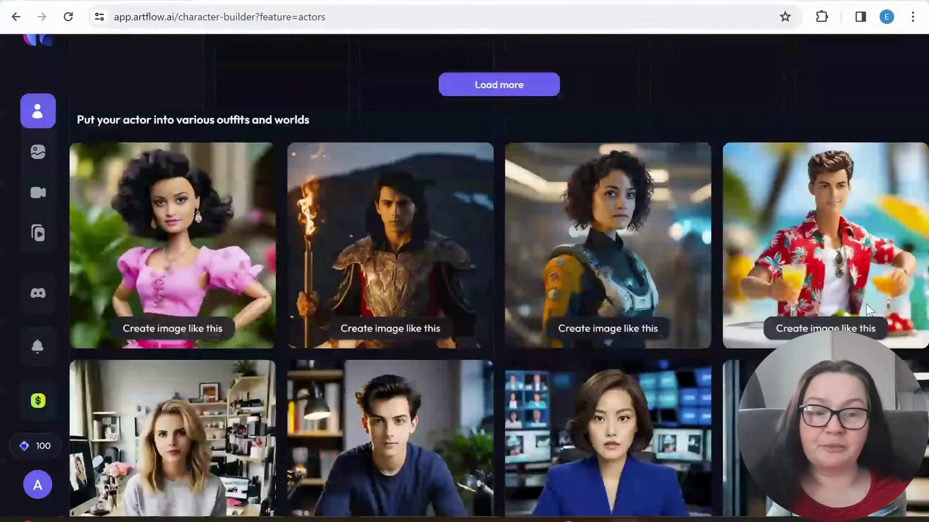
scroll(648, 297, up, 2)
scroll(648, 299, up, 15)
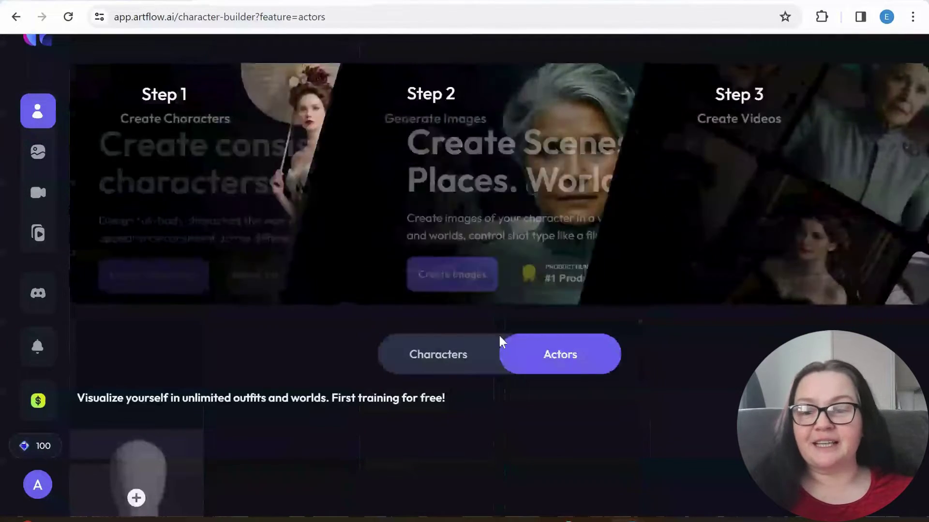
Start defining a new AI actor, set the gender to Female and enter the actor's name.
scroll(498, 341, down, 3)
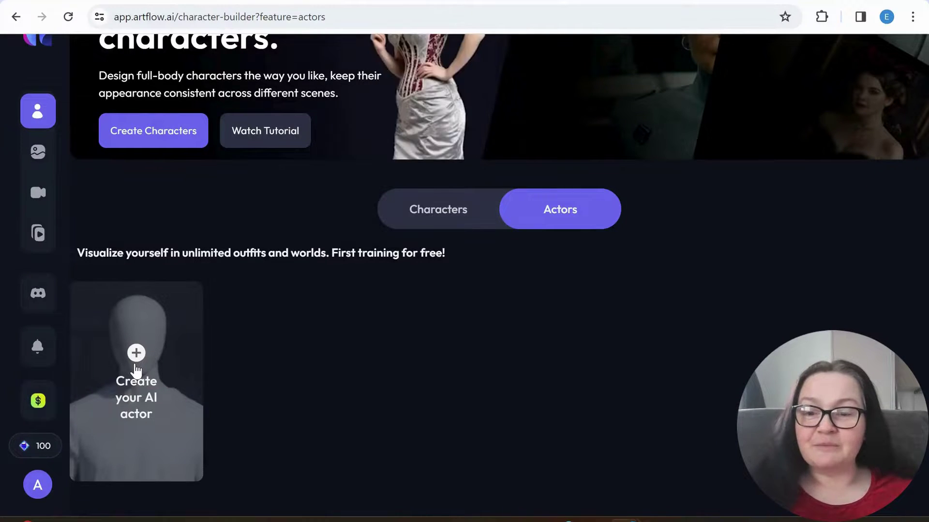
click(136, 365)
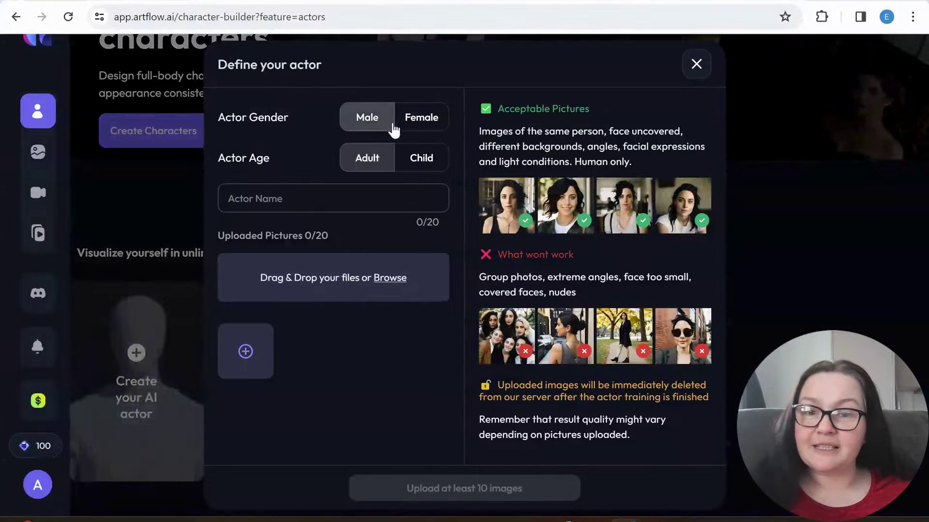
click(424, 120)
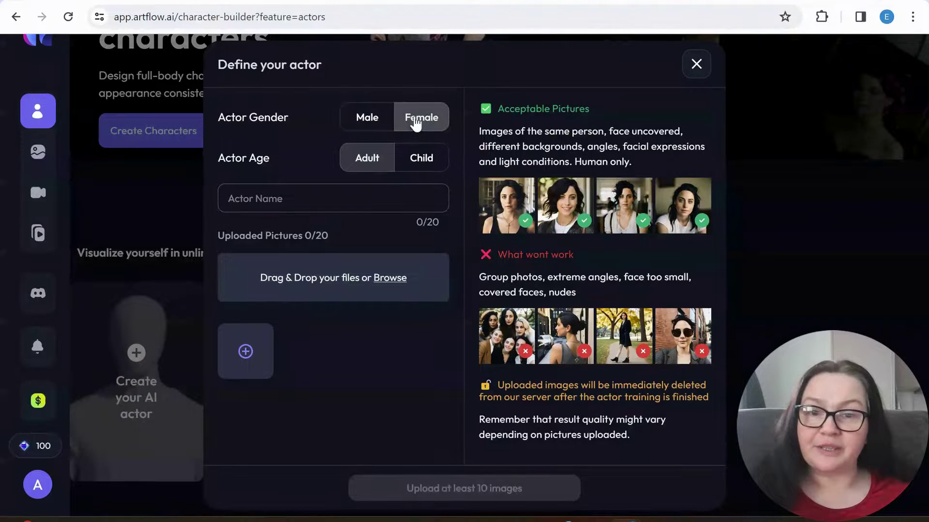
click(359, 160)
click(302, 198)
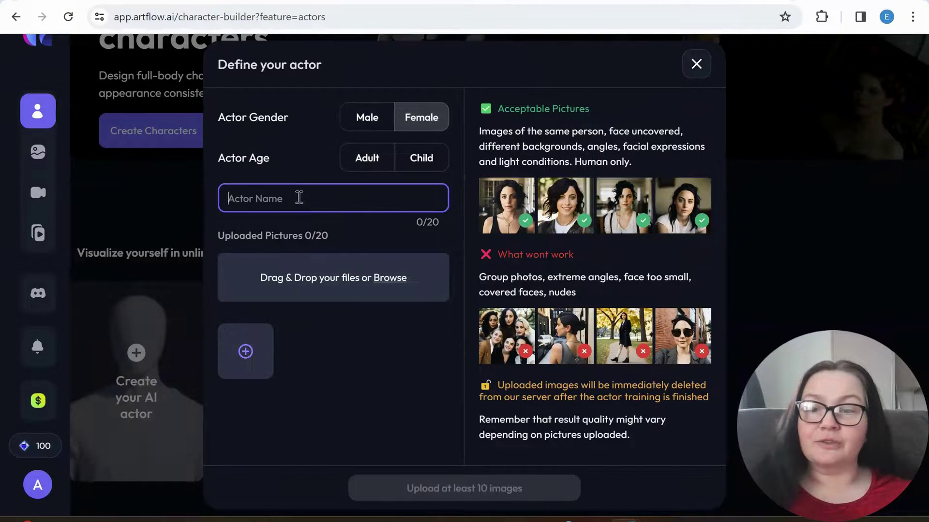
text(Ivanka)
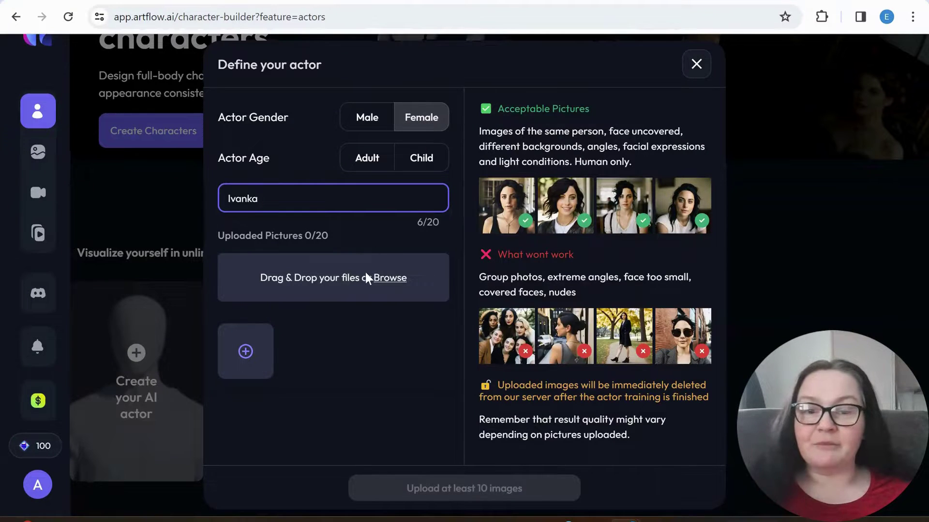
Upload all ten portrait photos from the folder of the actor's pictures and look through the uploaded thumbnails.
click(346, 280)
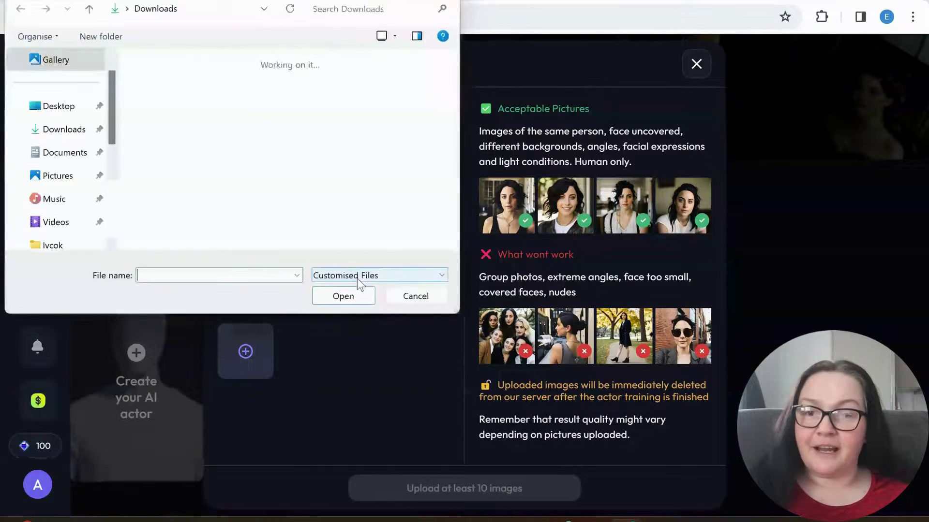
scroll(58, 195, down, 1)
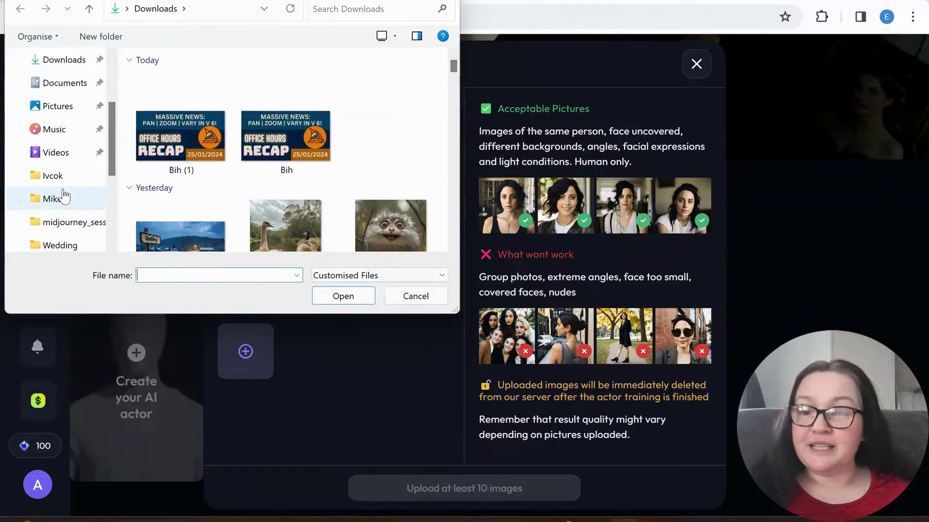
click(54, 176)
click(176, 105)
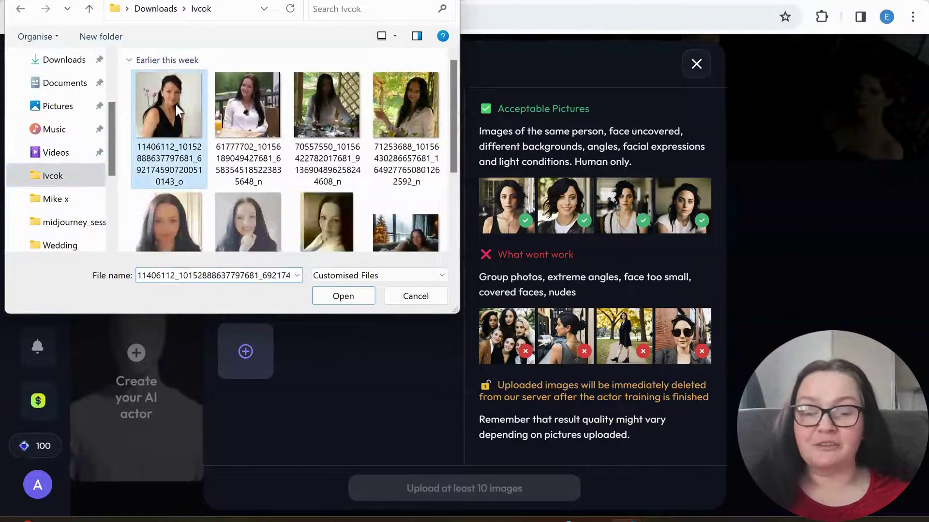
key(shift+Down)
key(shift+Down)
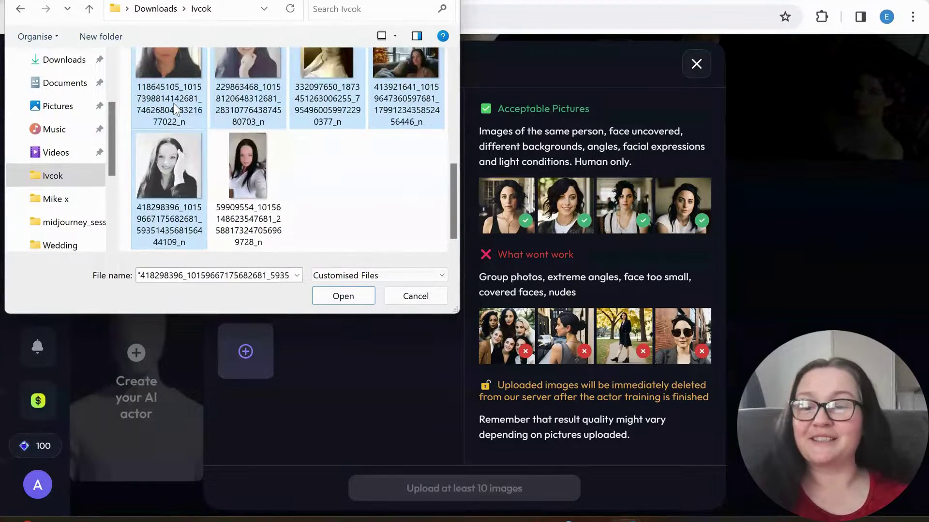
key(shift+Right)
key(Return)
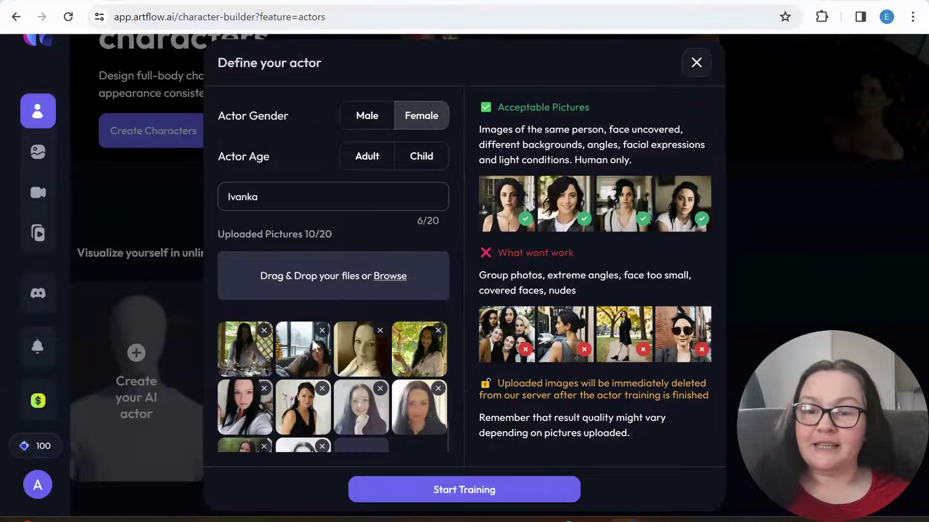
scroll(365, 417, down, 2)
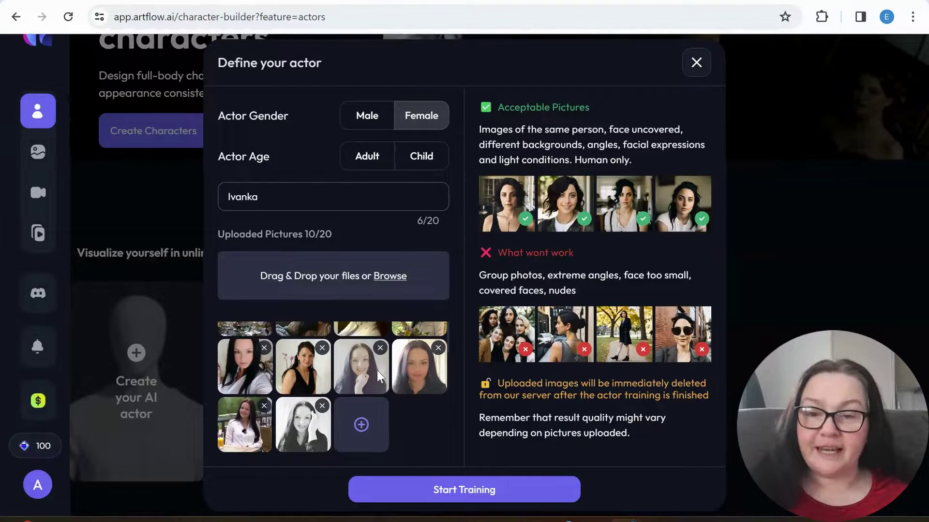
scroll(374, 329, up, 2)
scroll(402, 388, down, 2)
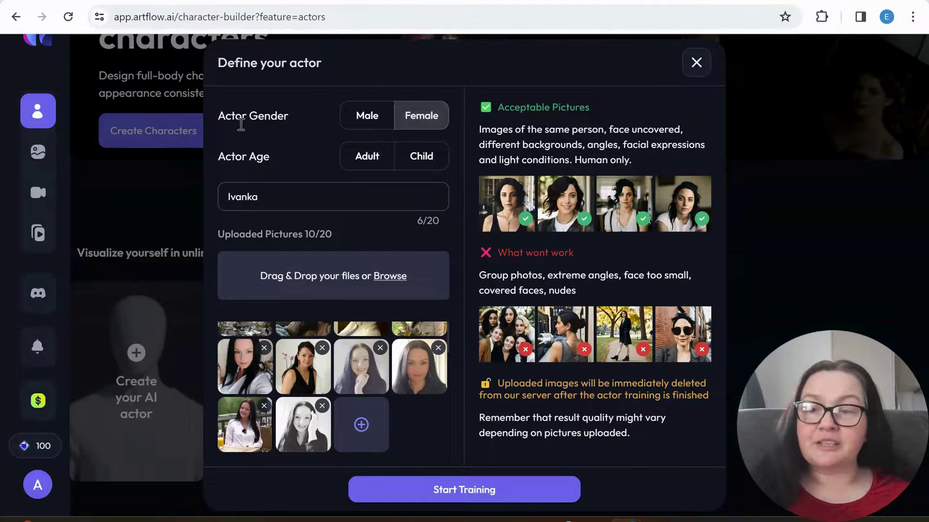
Set the actor age to Adult, check the uploaded pictures and start the actor training.
click(365, 161)
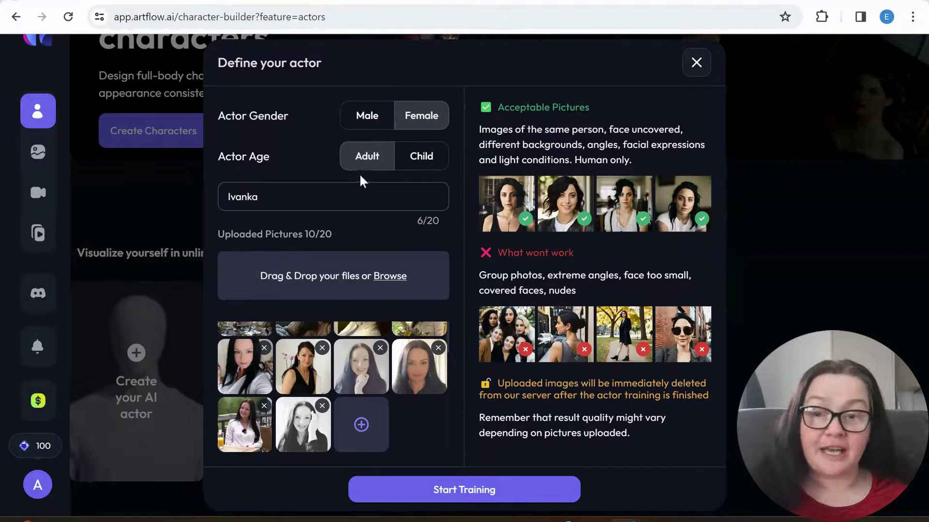
scroll(310, 333, up, 1)
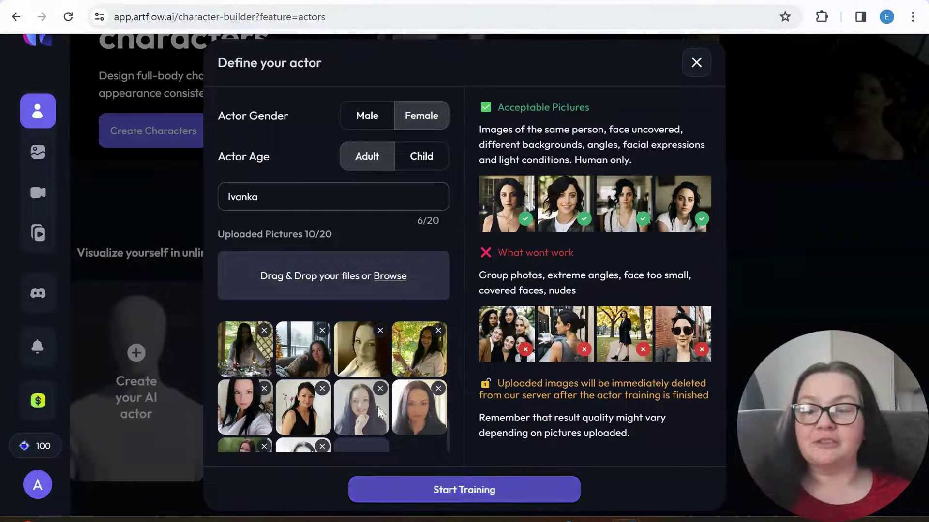
scroll(394, 419, down, 1)
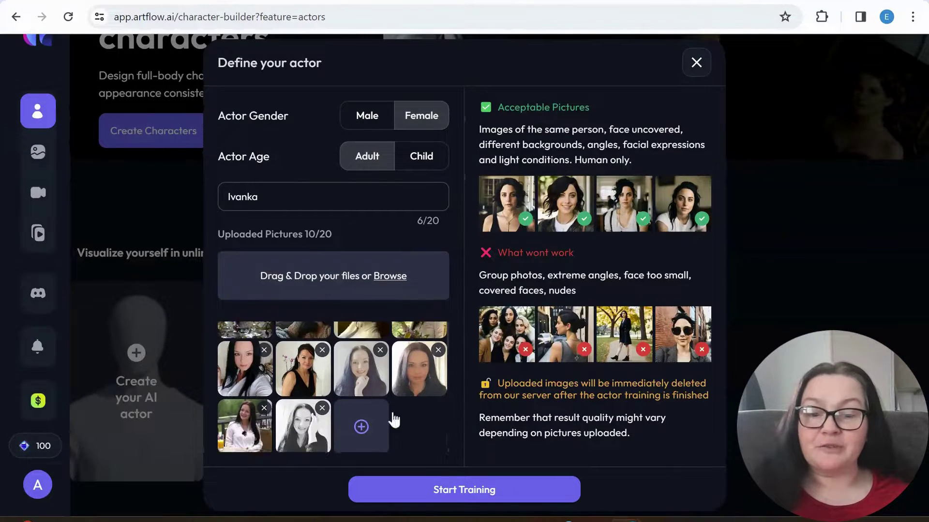
click(449, 491)
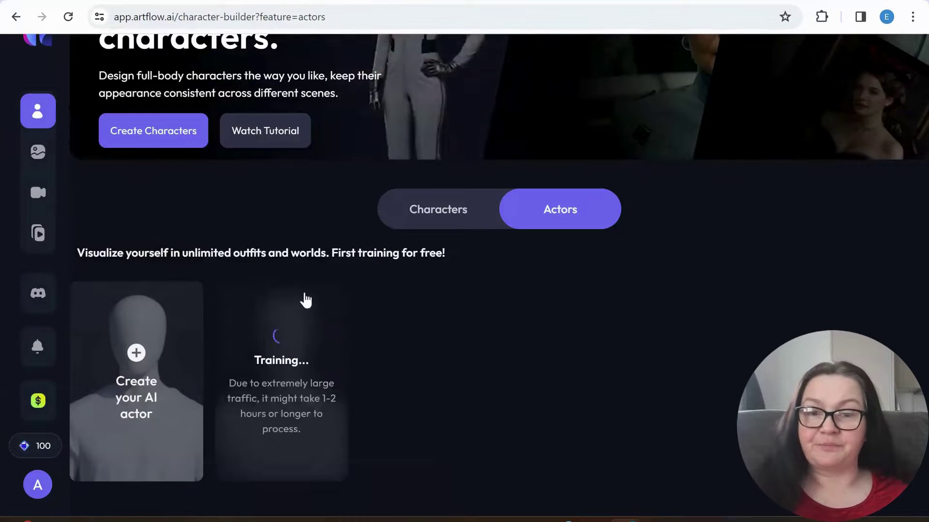
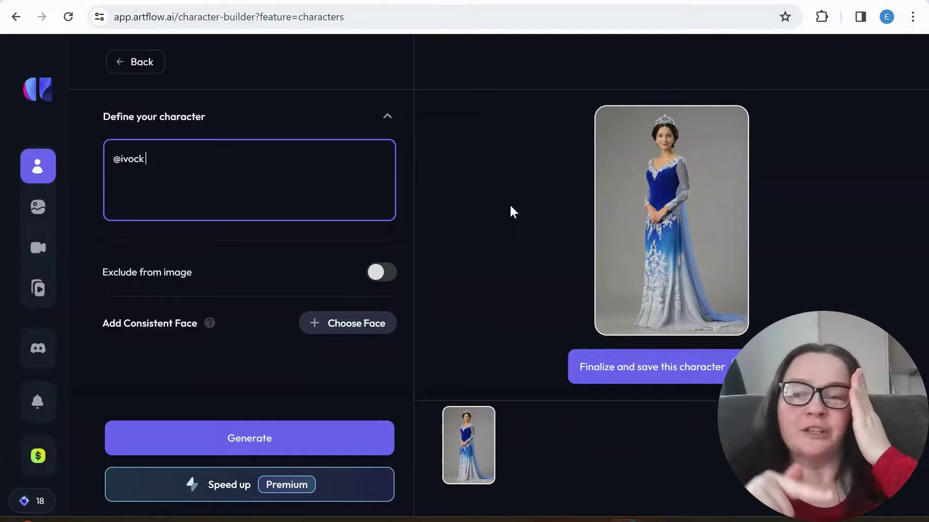
Leave the character editor, return to the Character Builder's actors section and examine the trained personal actor.
click(152, 65)
scroll(275, 244, up, 5)
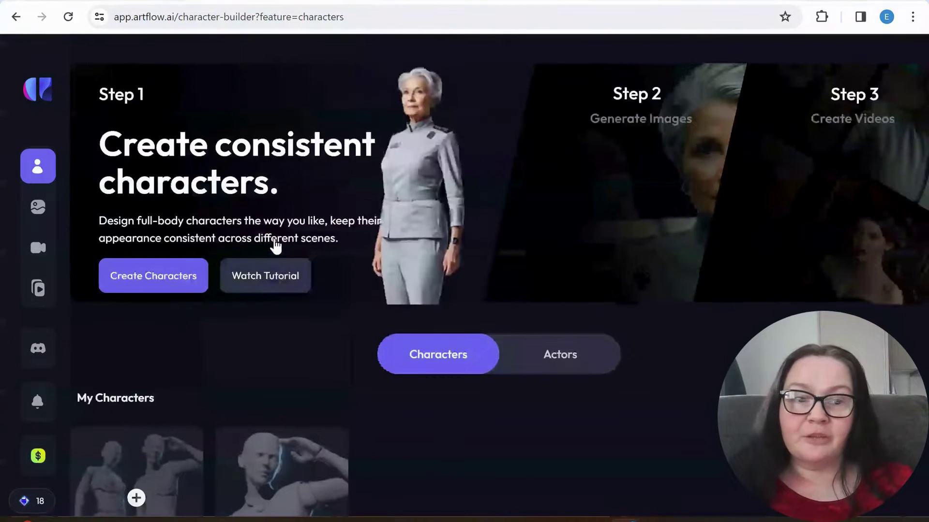
mouse_move(46, 230)
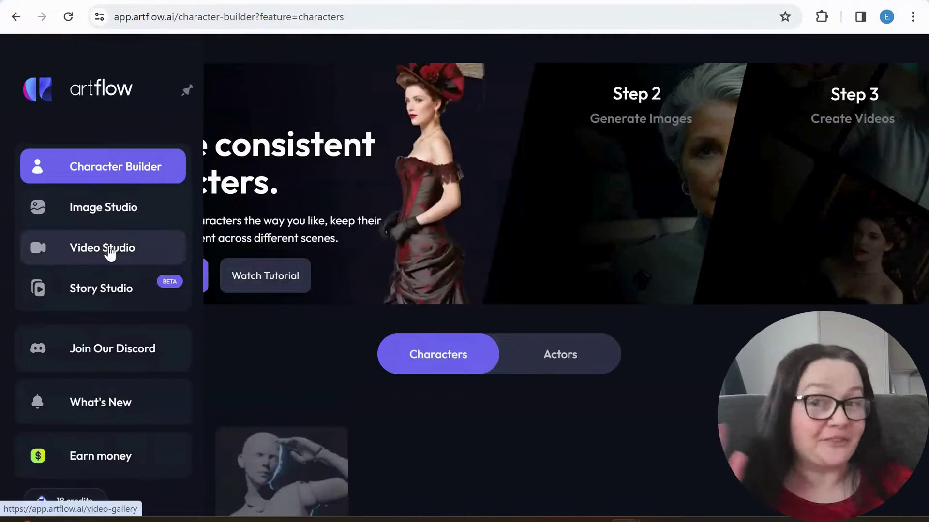
click(131, 179)
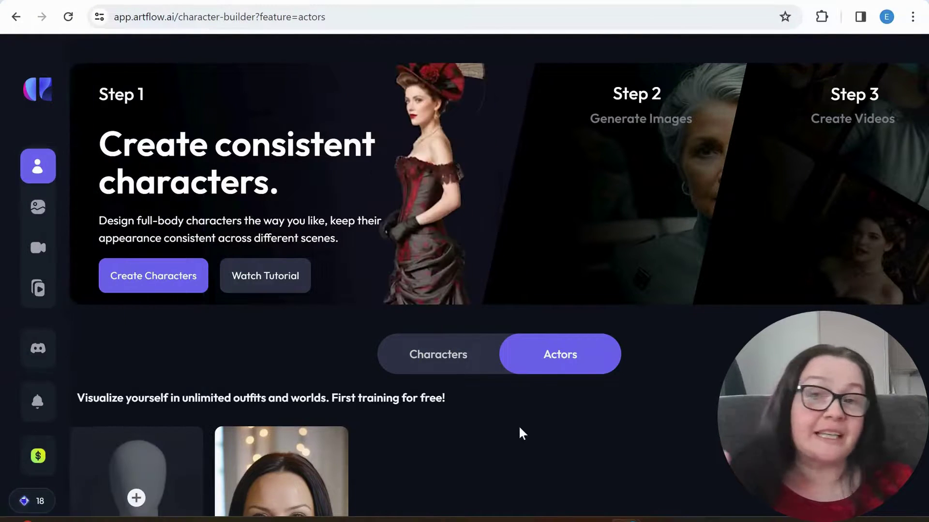
scroll(472, 409, down, 5)
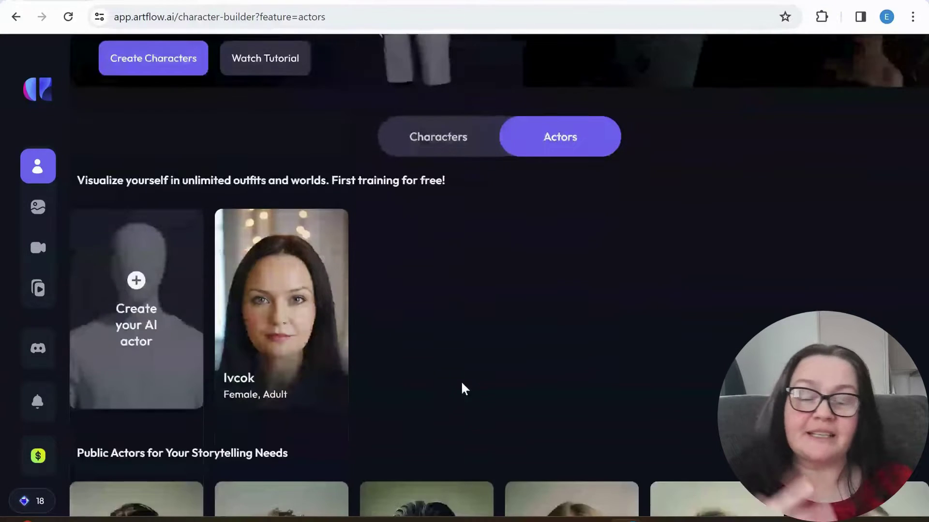
scroll(465, 379, up, 5)
scroll(481, 370, down, 5)
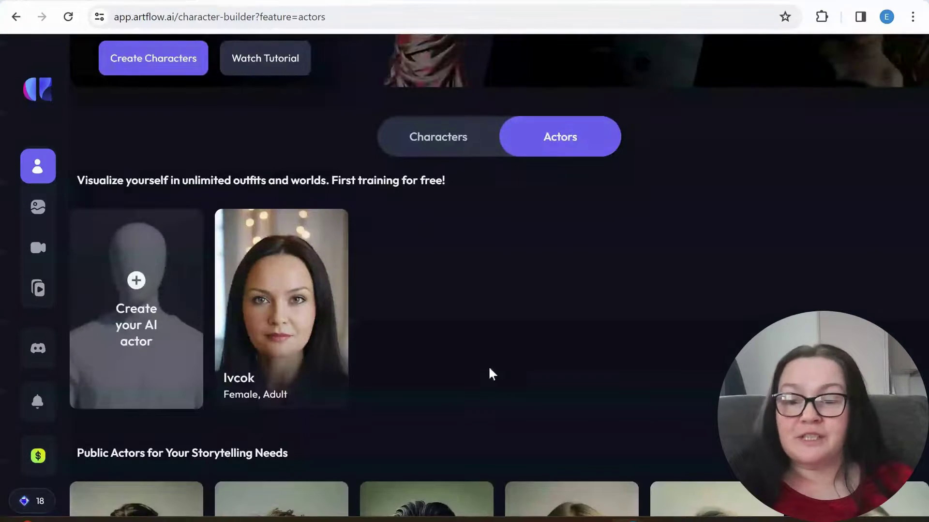
mouse_move(282, 313)
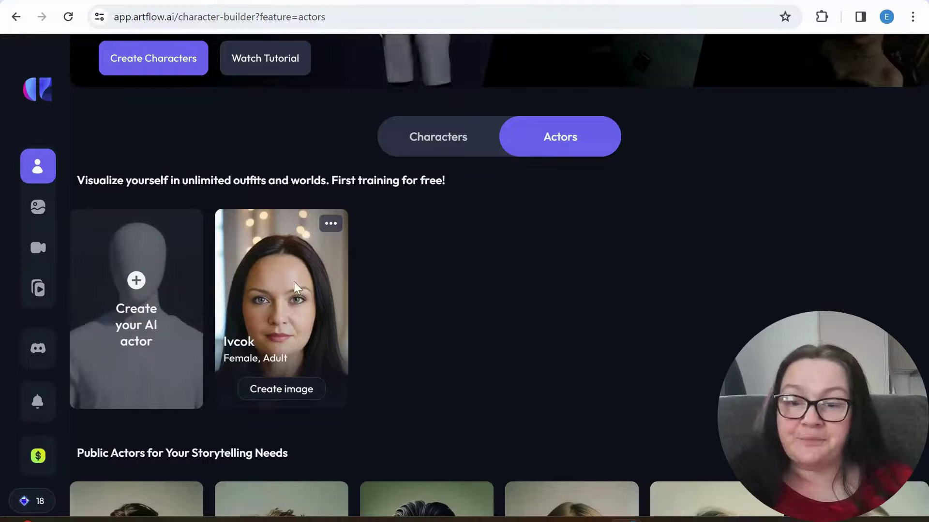
scroll(323, 315, down, 4)
scroll(324, 317, up, 7)
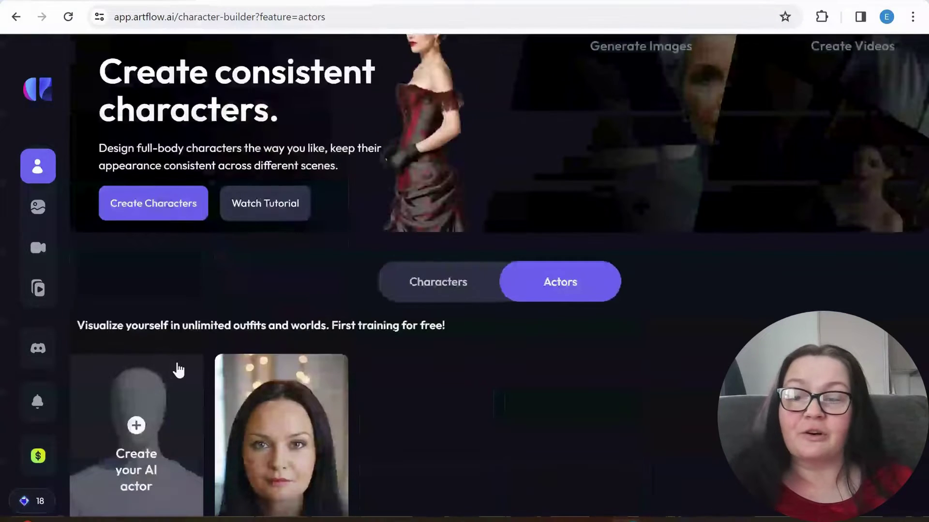
scroll(367, 306, down, 3)
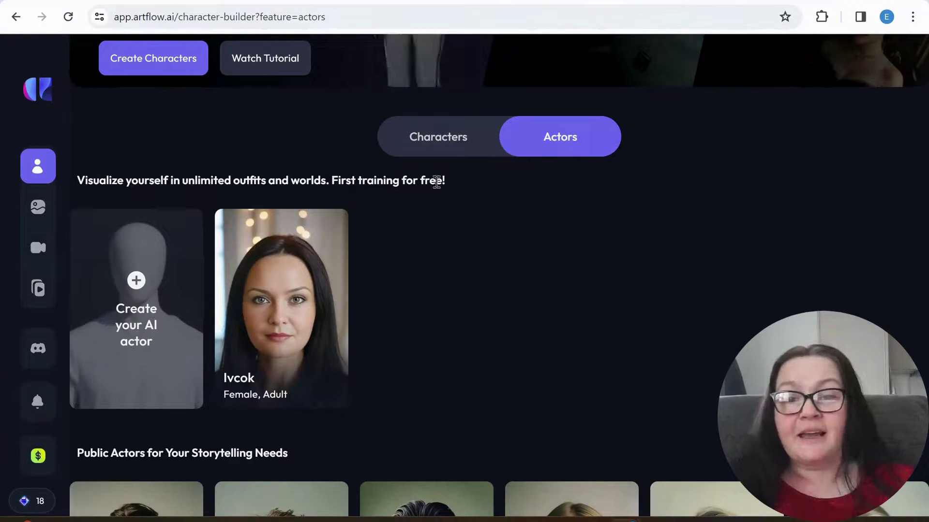
Switch from actors to the Characters section and open Character Draft 1 for editing.
click(448, 143)
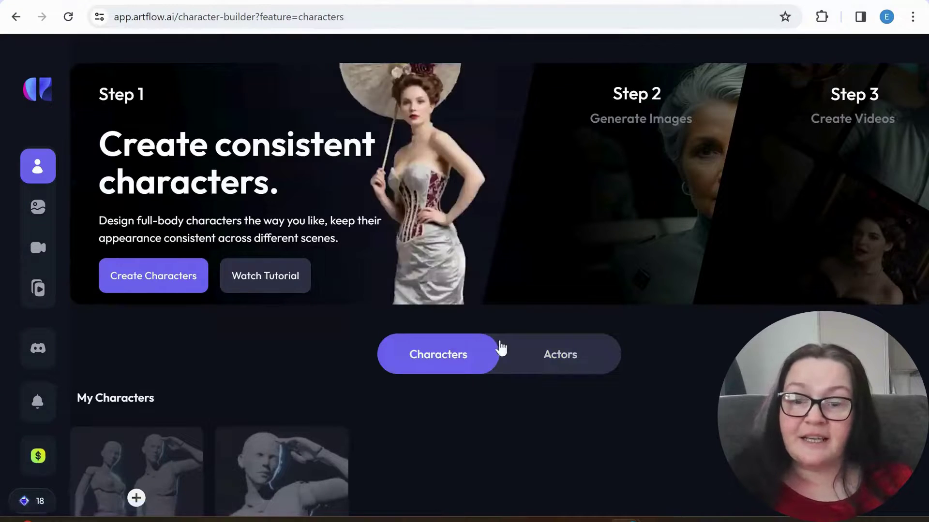
scroll(501, 348, down, 5)
scroll(337, 350, up, 5)
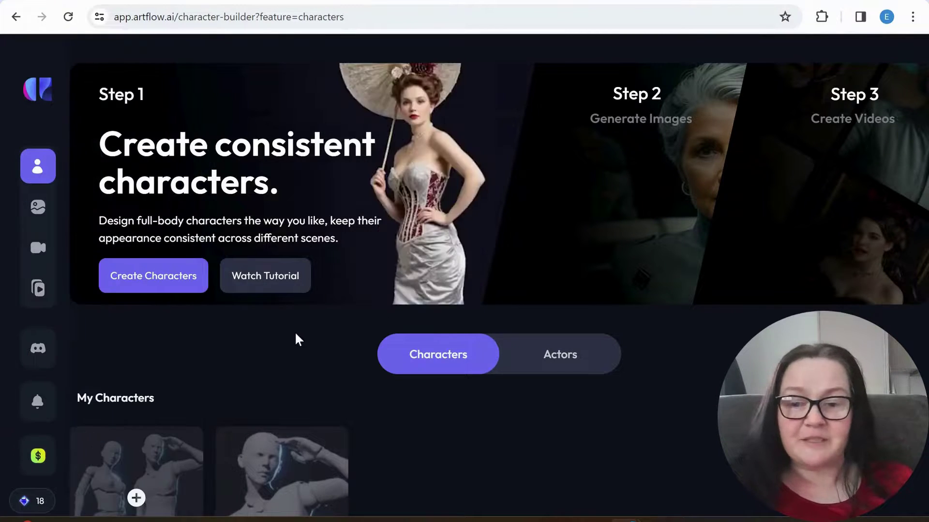
scroll(298, 338, down, 3)
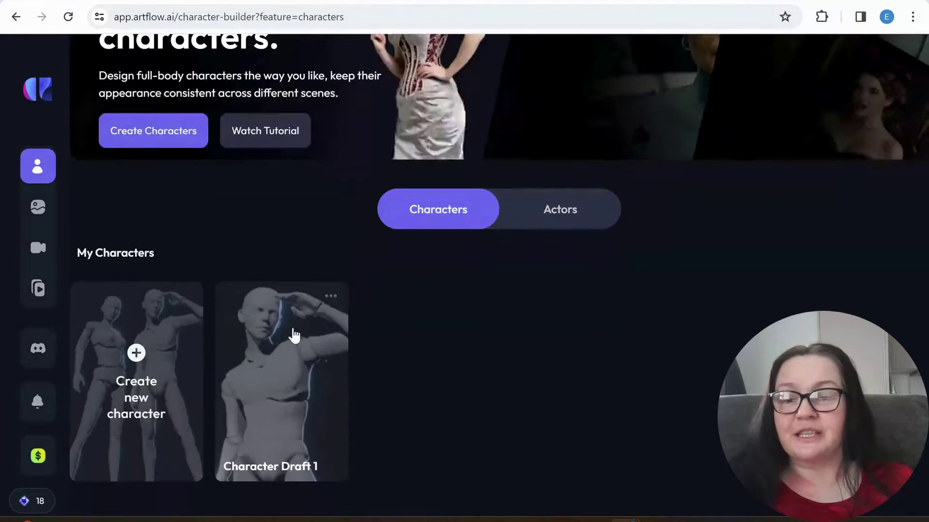
click(269, 393)
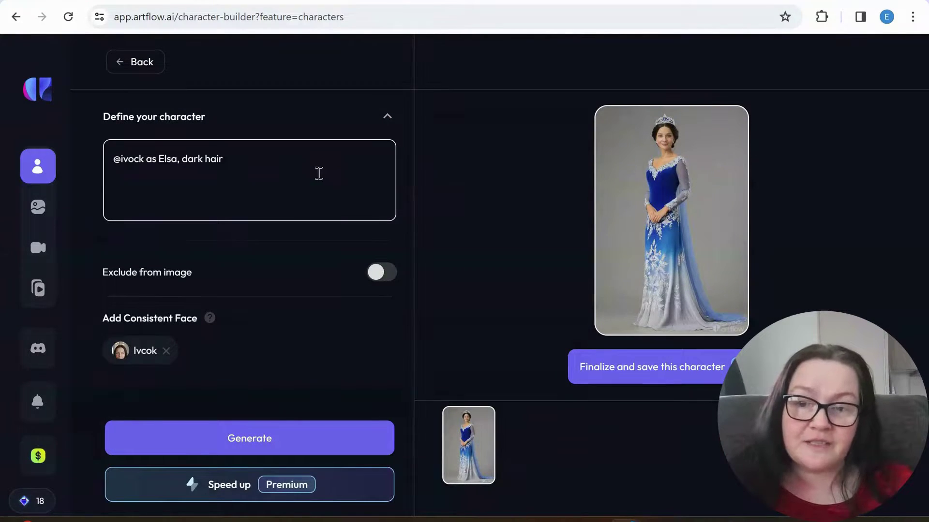
Replace the character description after the actor's handle with "business woman, sitting at the desk".
click(260, 164)
drag(260, 164, 148, 162)
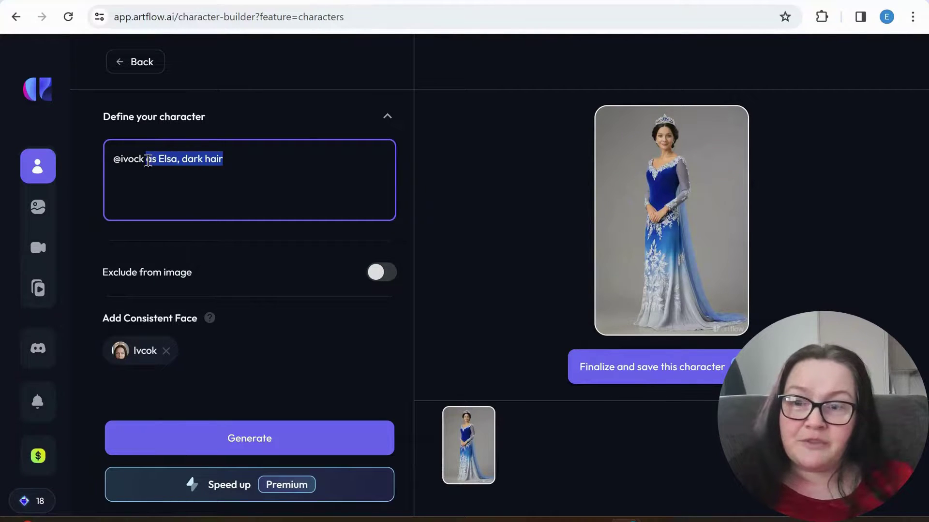
key(BackSpace)
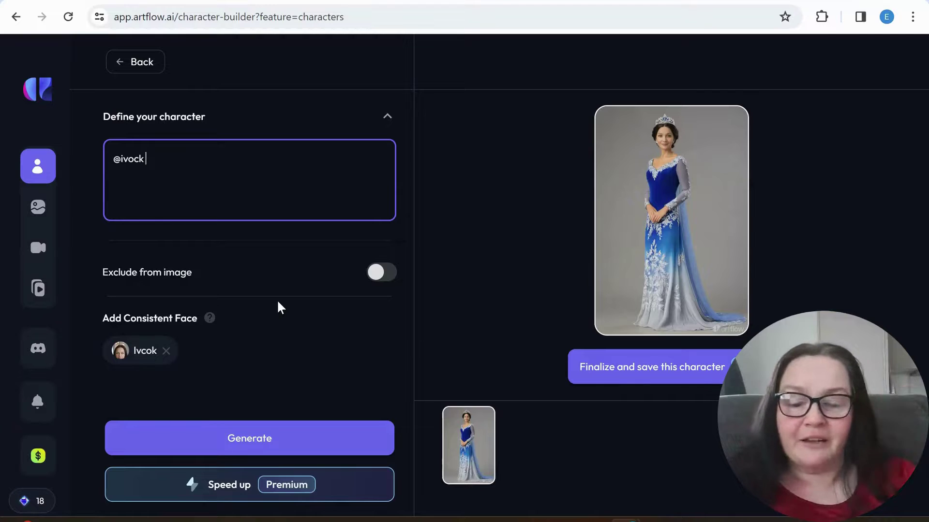
text(business )
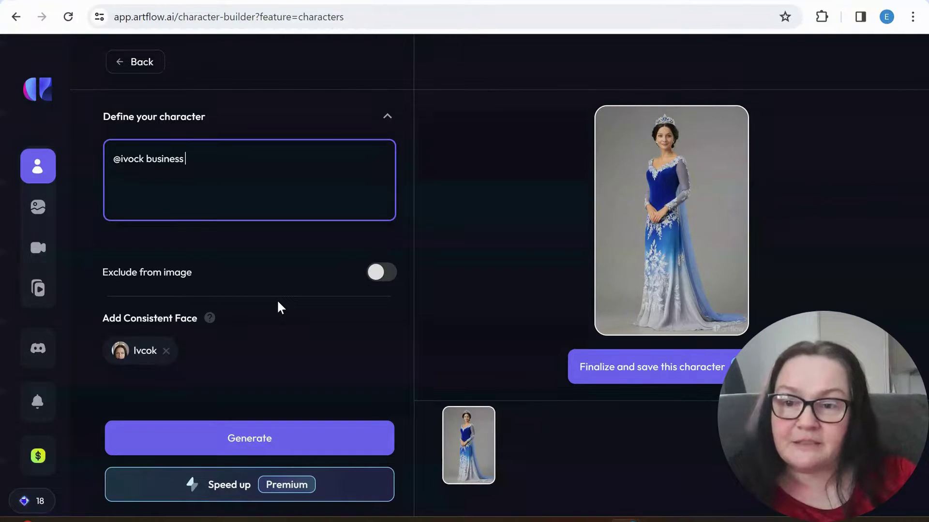
text(woman)
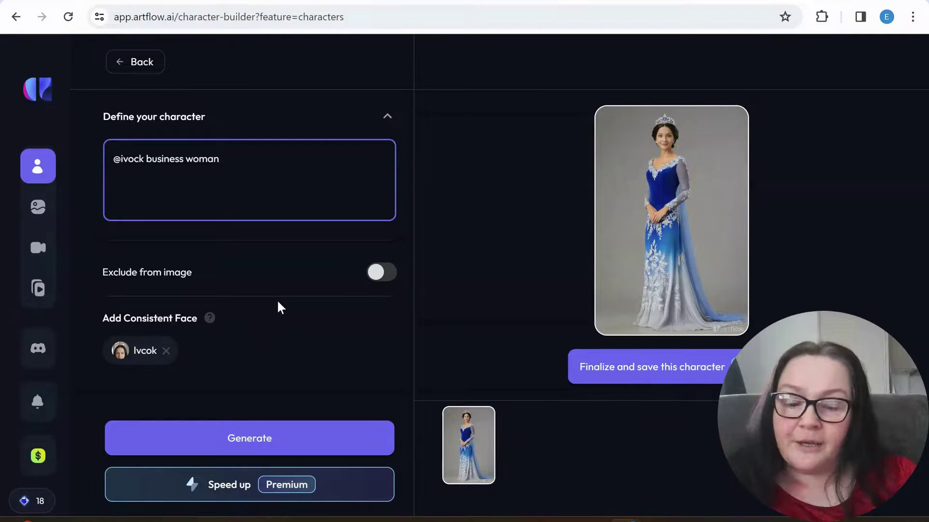
text(, sitting)
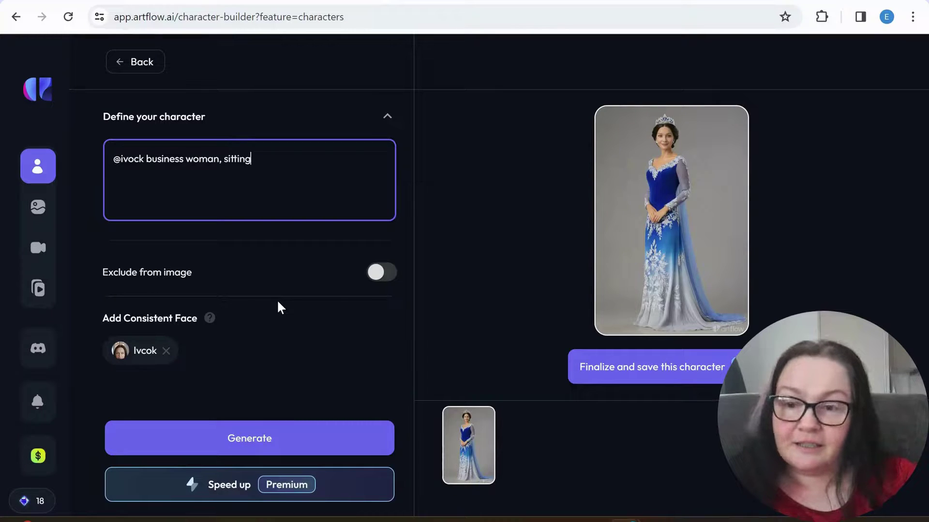
text( at the des)
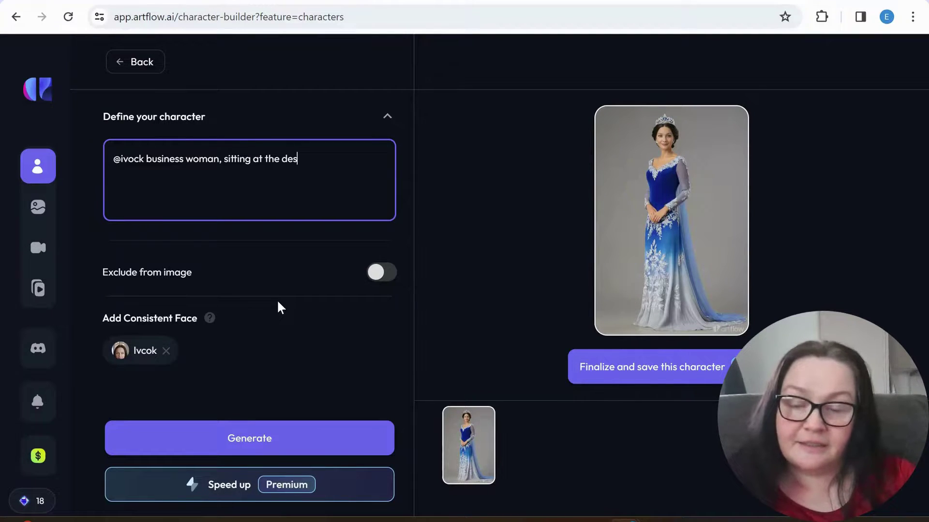
text(k)
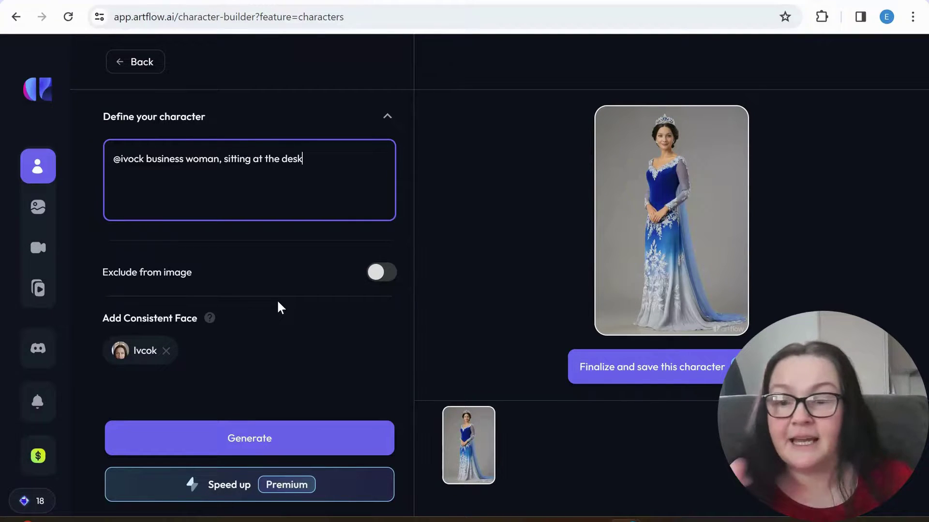
Remove the consistent face, choose the personally trained actor again from My actors and generate the character.
click(166, 351)
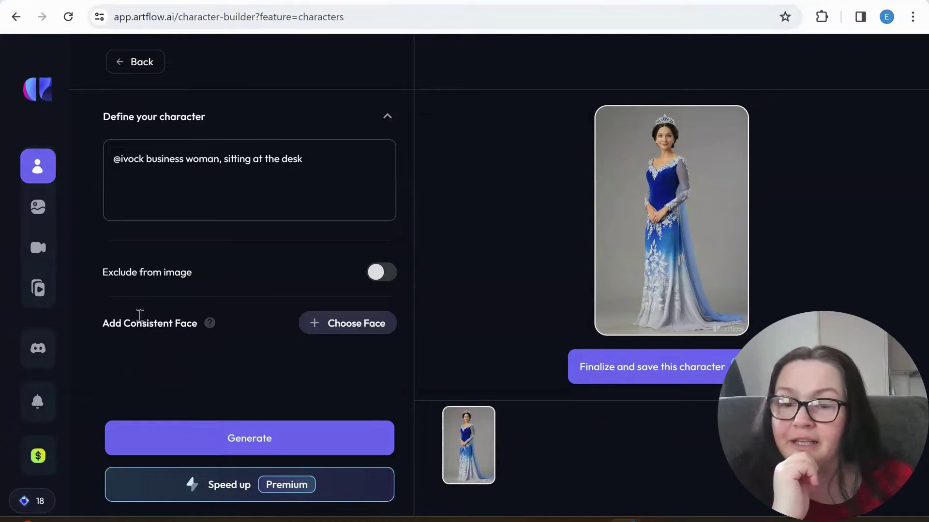
click(359, 327)
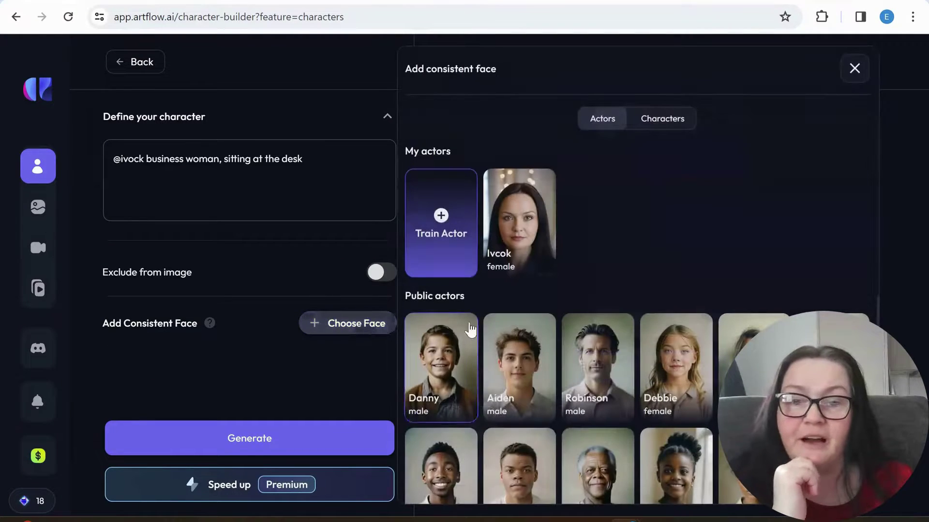
click(521, 237)
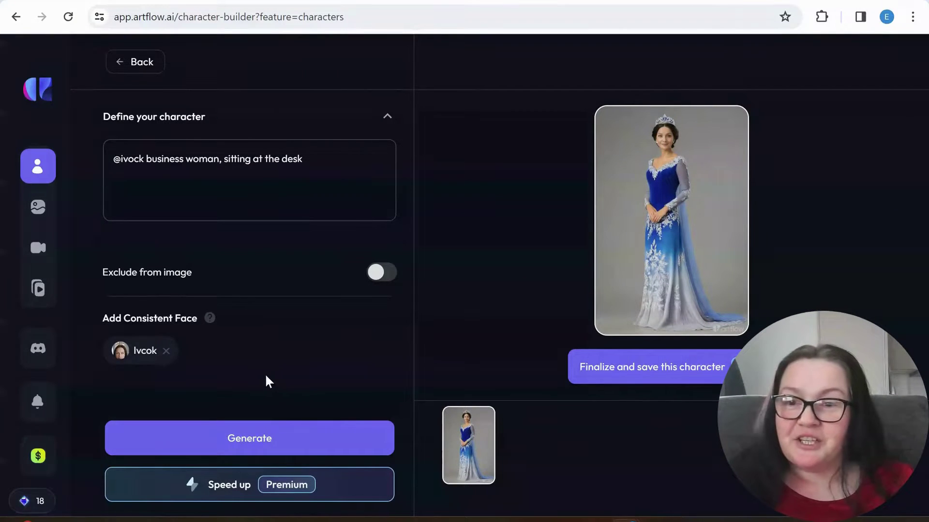
click(220, 441)
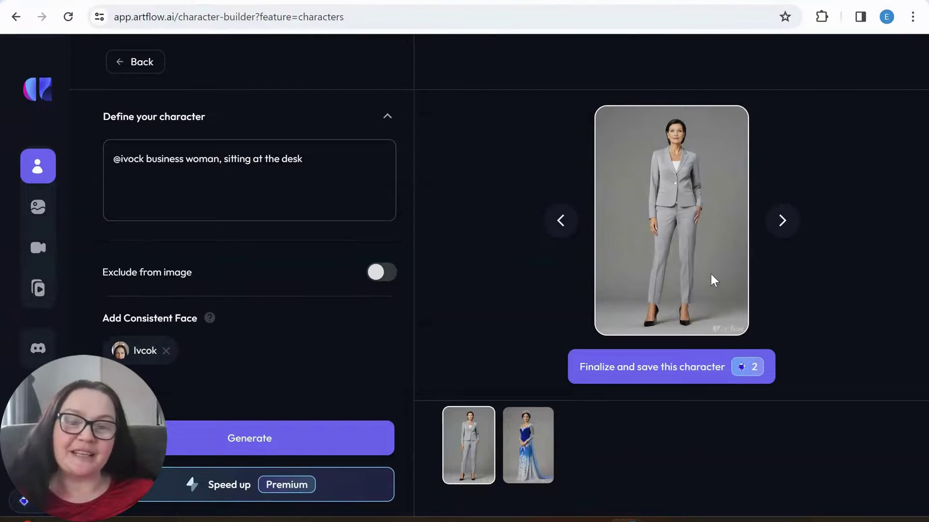
Compare the Elsa and business woman versions of the character and look over the available studios.
click(527, 449)
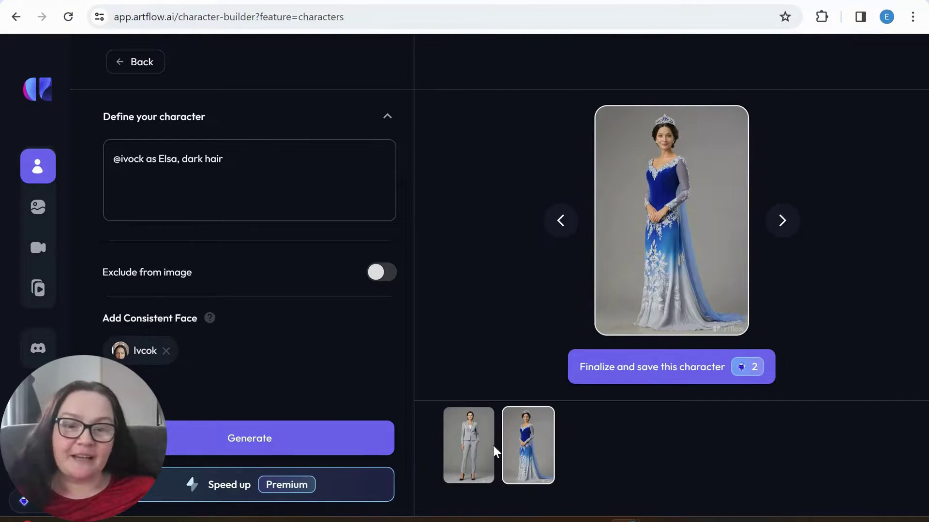
click(480, 454)
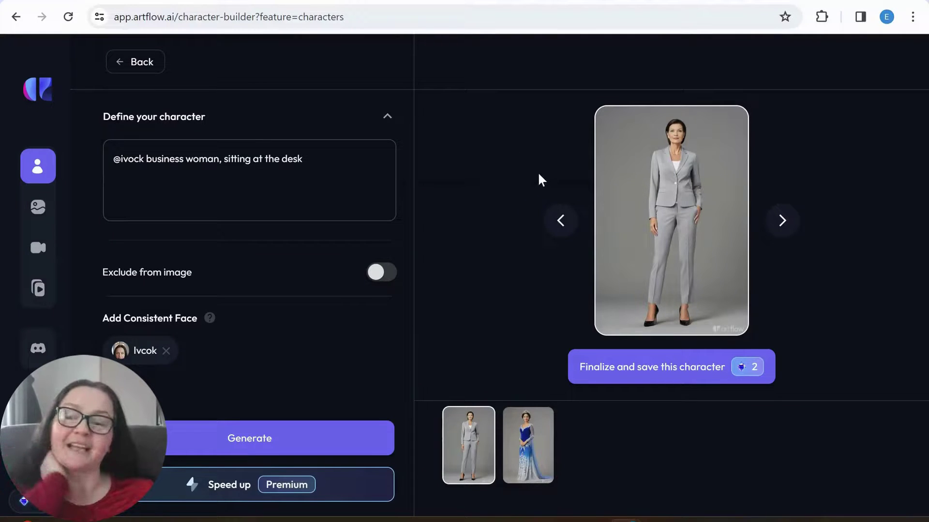
mouse_move(72, 223)
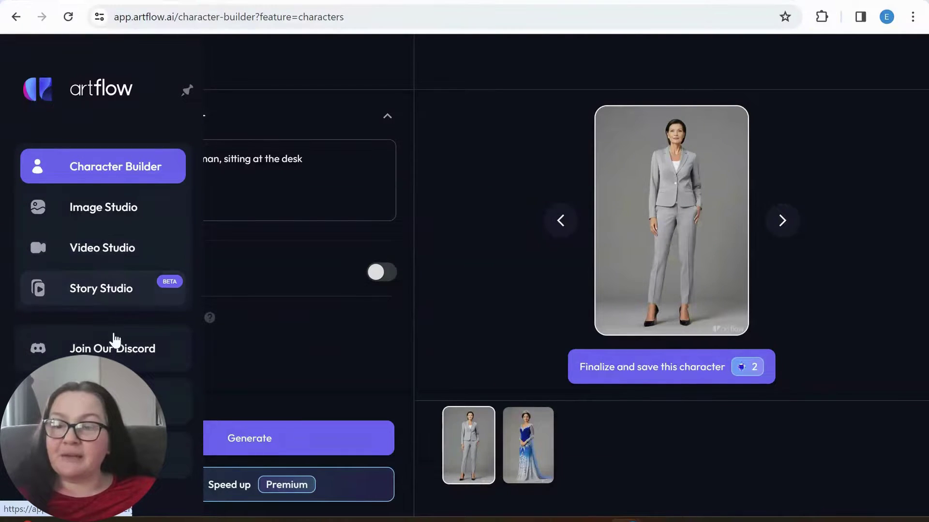
scroll(115, 338, down, 1)
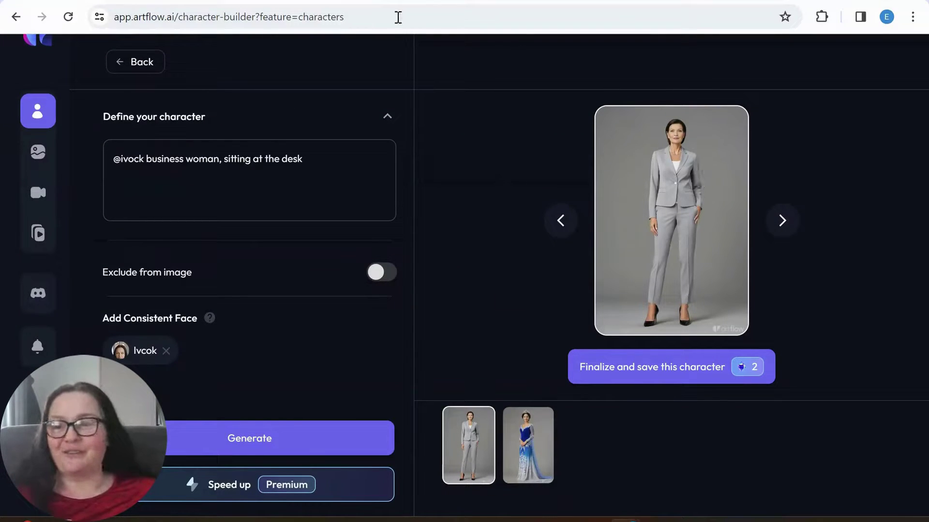
Open Image Studio and look through the gallery of images created with the trained actor.
mouse_move(63, 172)
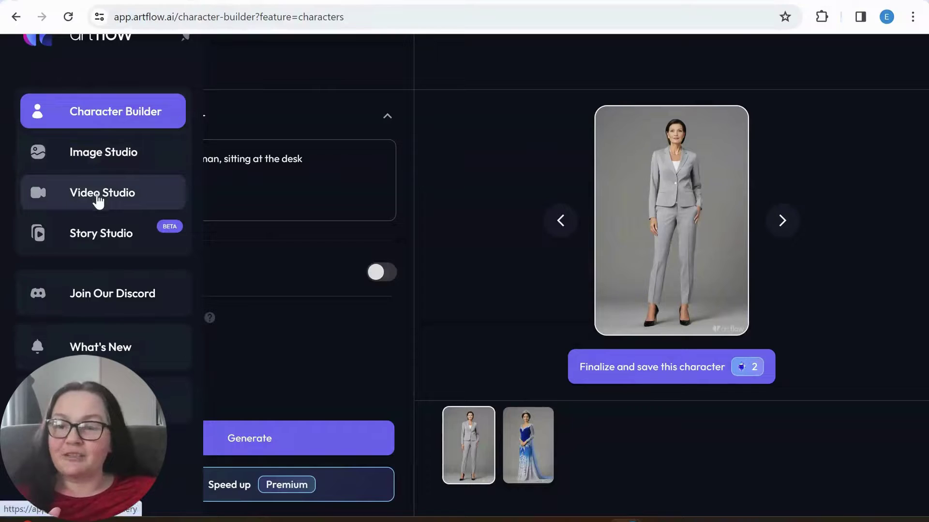
click(103, 168)
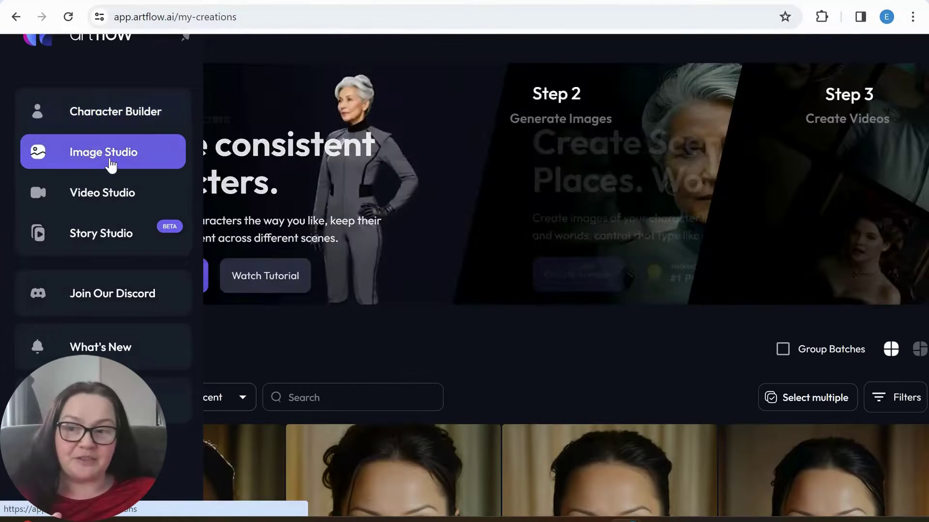
scroll(389, 273, down, 5)
scroll(383, 269, down, 20)
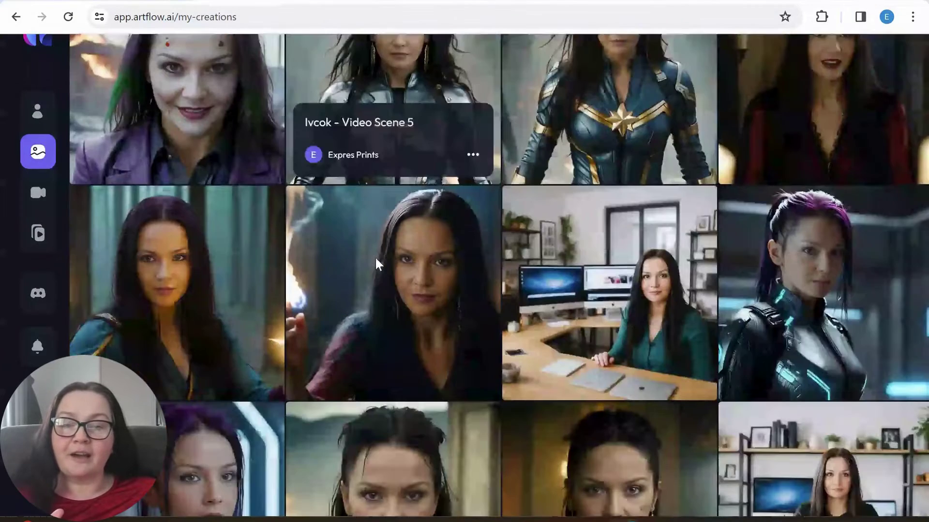
scroll(375, 256, up, 20)
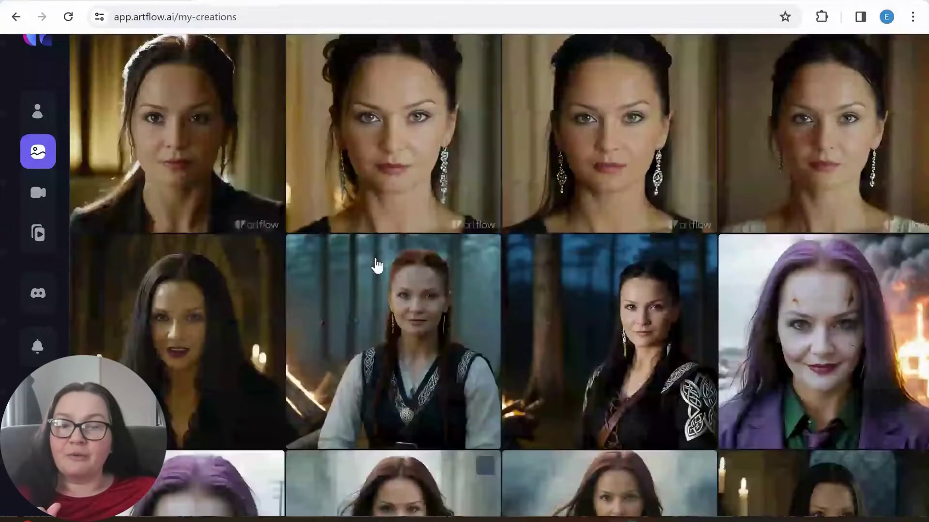
scroll(266, 174, down, 5)
scroll(368, 242, down, 15)
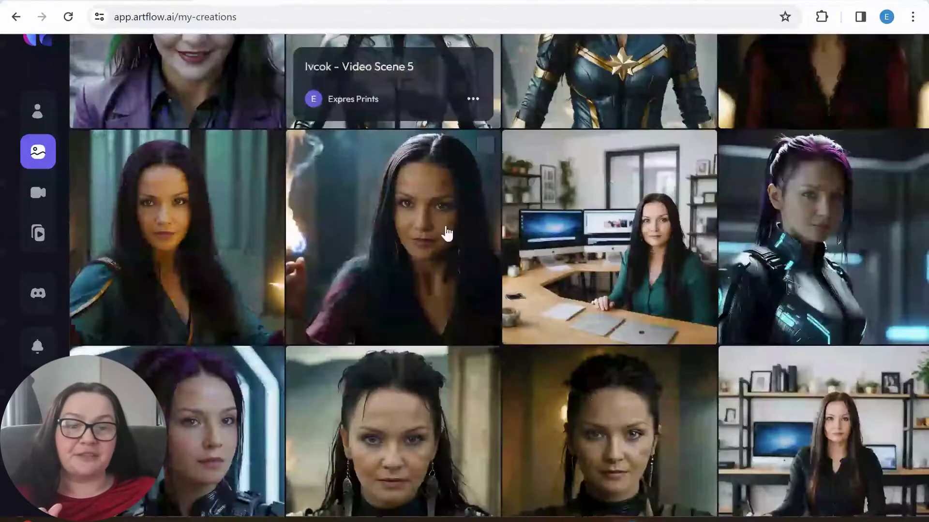
scroll(537, 209, down, 3)
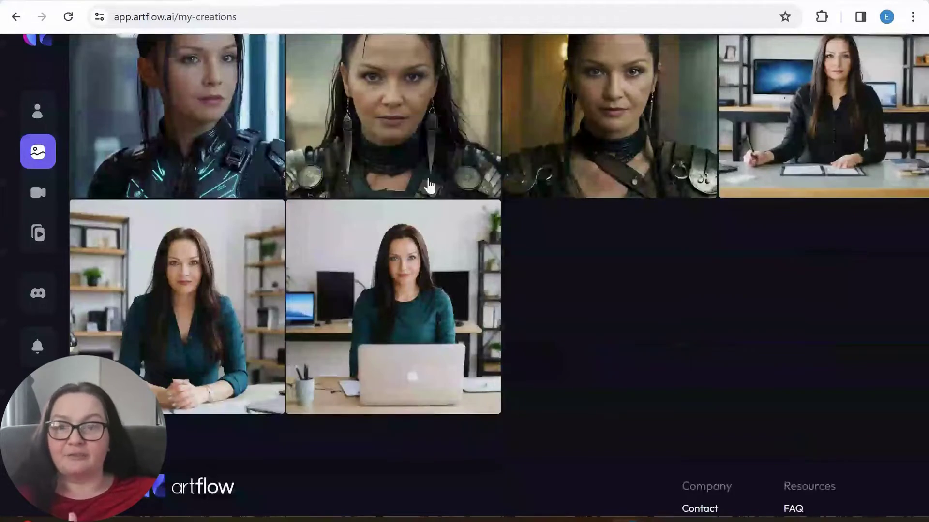
scroll(432, 186, up, 10)
scroll(748, 181, up, 10)
scroll(808, 205, down, 12)
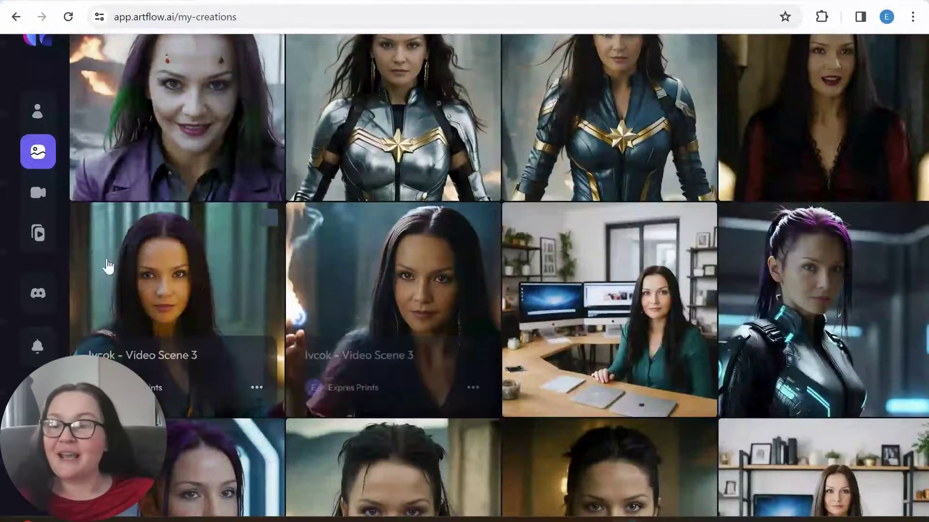
Open Video Studio and look over the existing videos under My Videos.
click(105, 195)
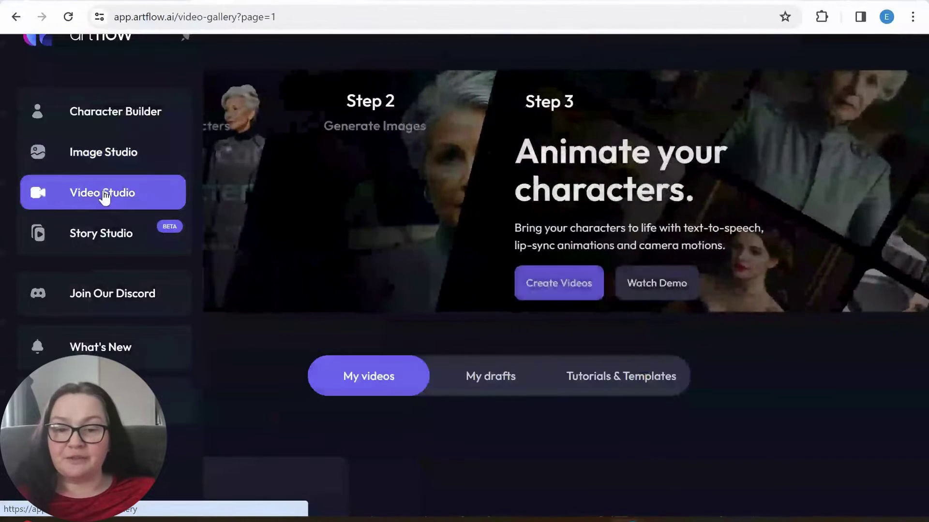
scroll(629, 309, down, 4)
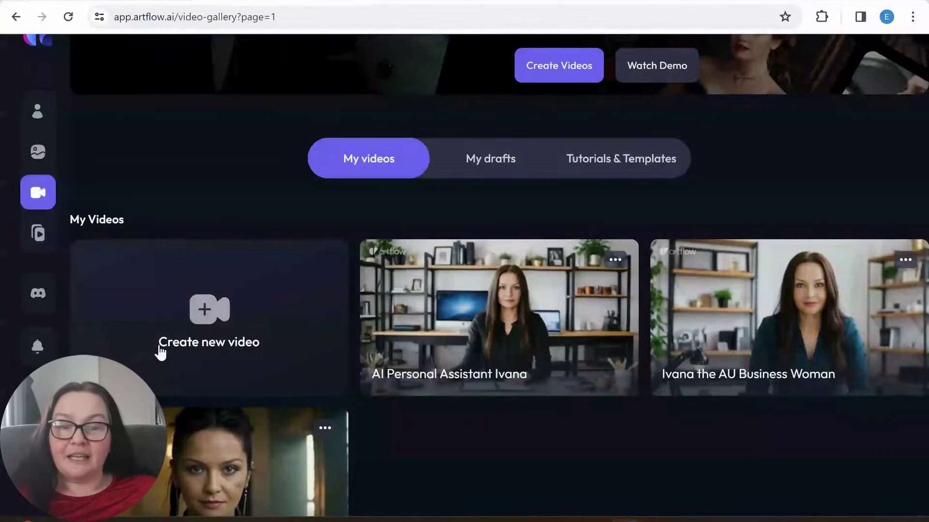
scroll(704, 407, down, 3)
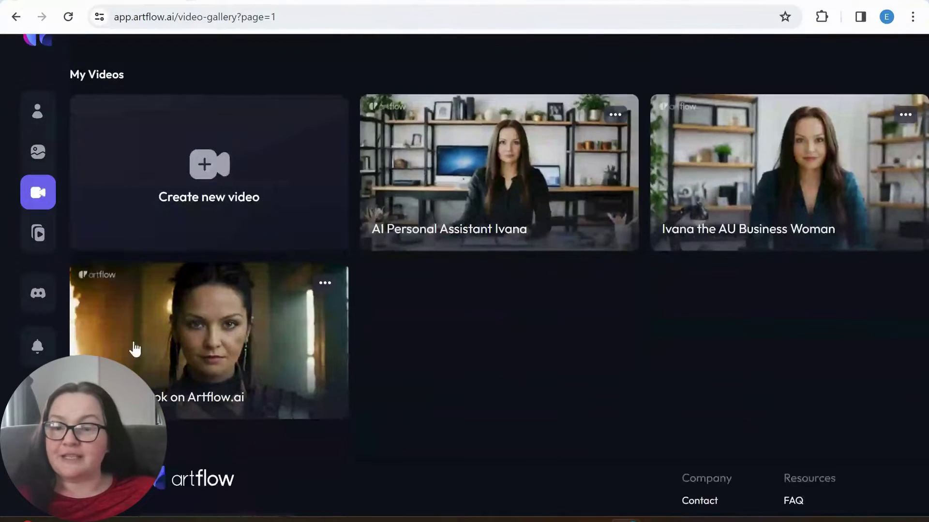
scroll(455, 346, up, 5)
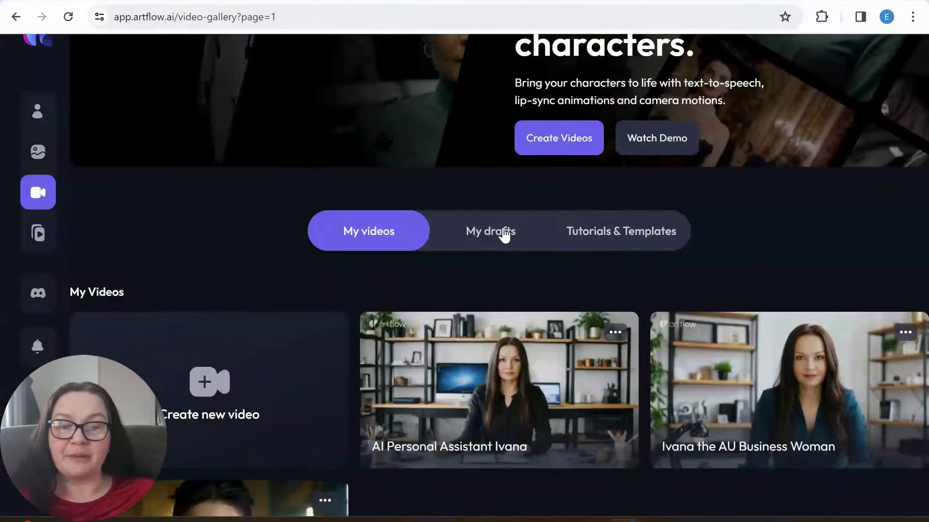
scroll(518, 237, up, 2)
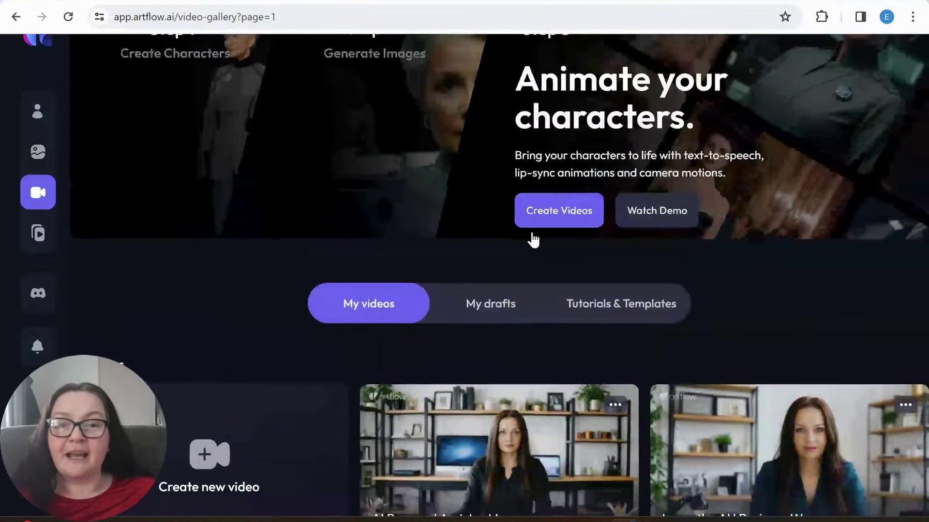
Start creating a new video and browse My Creations for a scene image, loading more of the images.
click(554, 211)
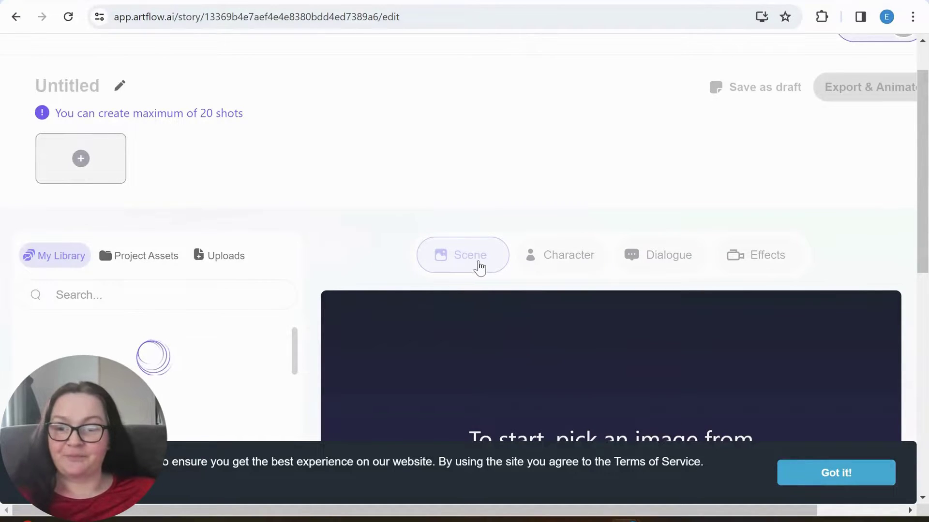
scroll(522, 268, down, 5)
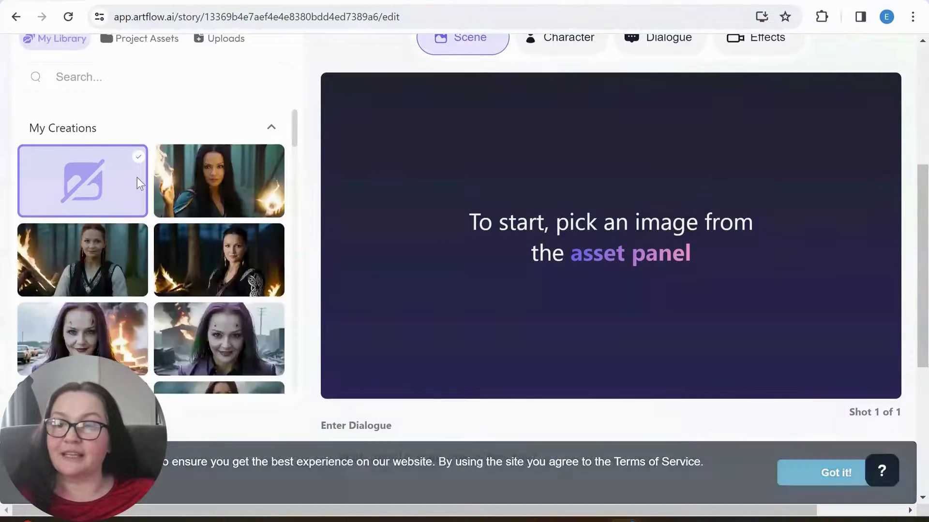
scroll(195, 186, down, 3)
scroll(262, 289, down, 6)
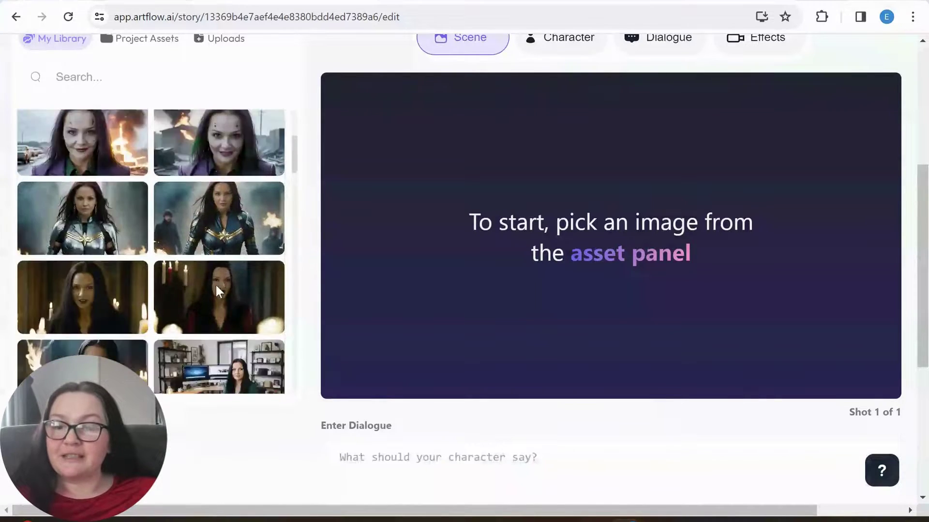
scroll(149, 272, up, 8)
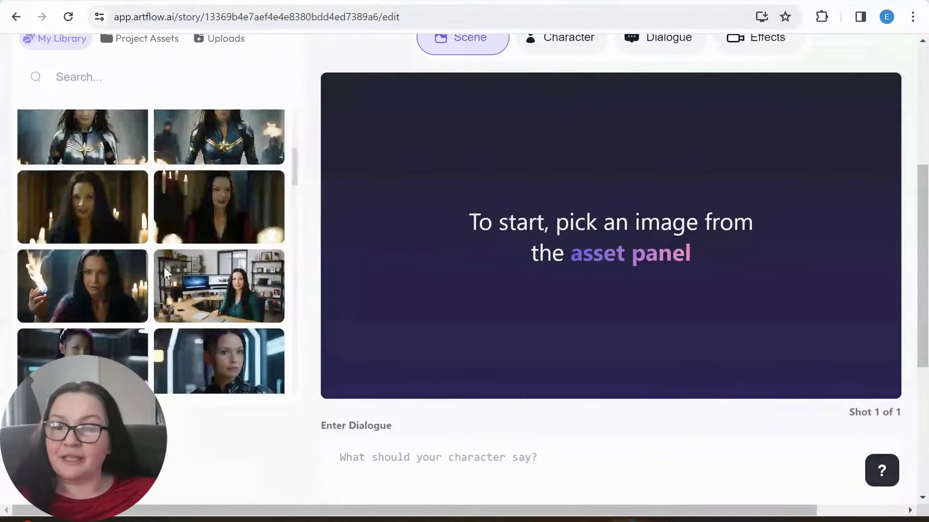
scroll(184, 269, down, 3)
scroll(192, 271, down, 7)
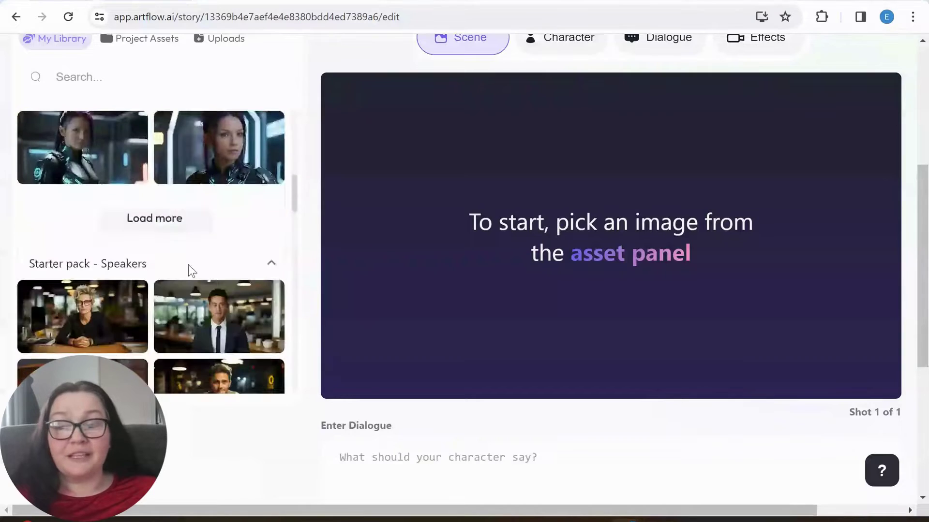
scroll(191, 265, up, 4)
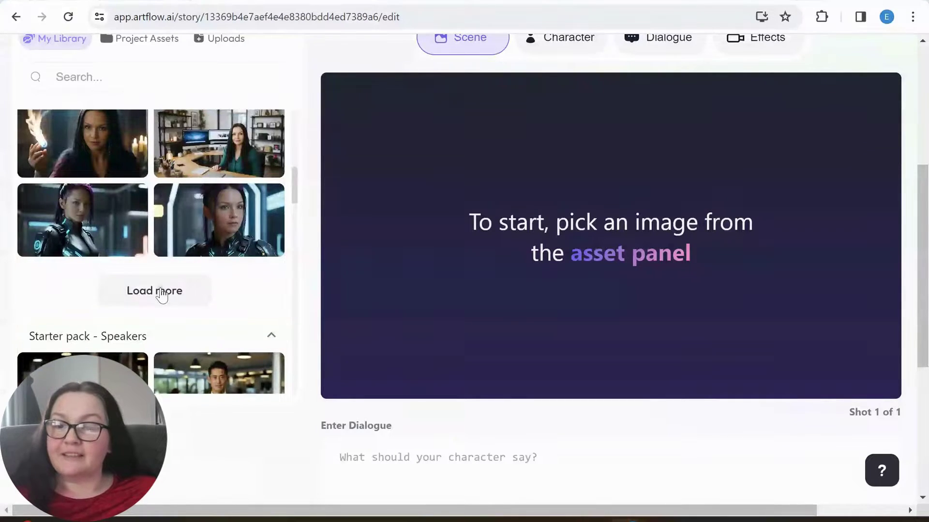
click(180, 281)
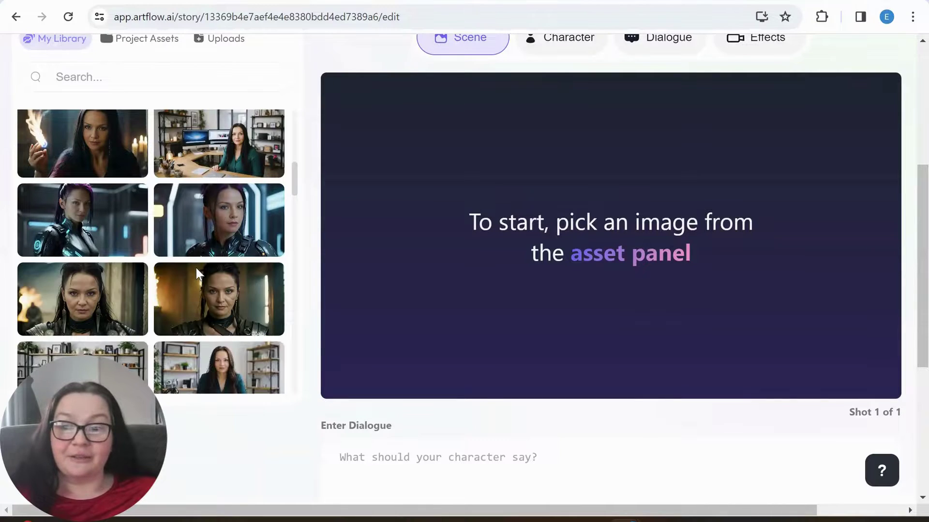
scroll(195, 268, down, 3)
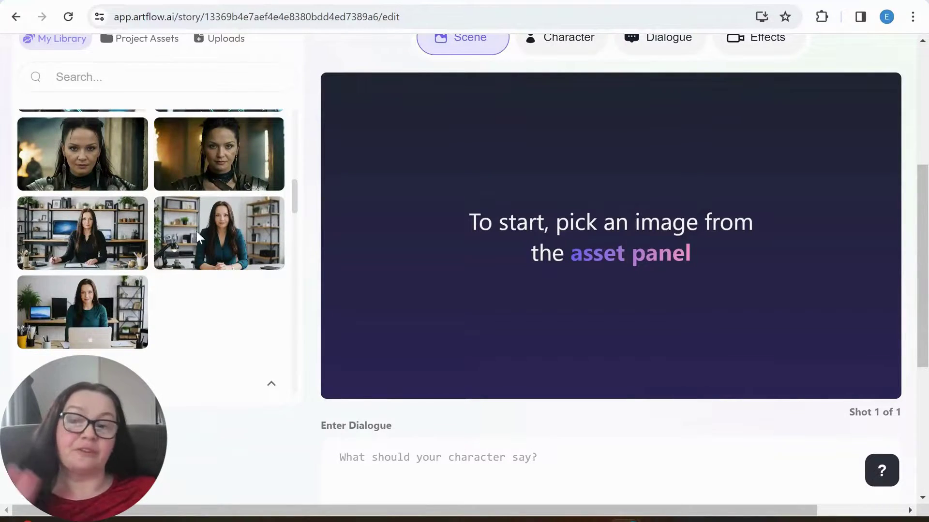
Use the campfire image of the woman in the black outfit with Celtic-patterned shoulders as the scene and enable animation on her face.
scroll(190, 249, up, 3)
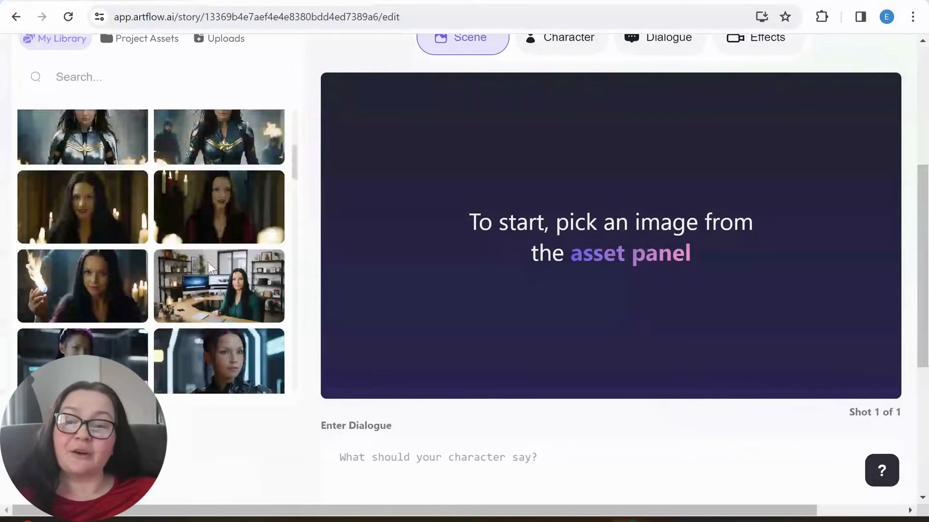
scroll(213, 254, up, 10)
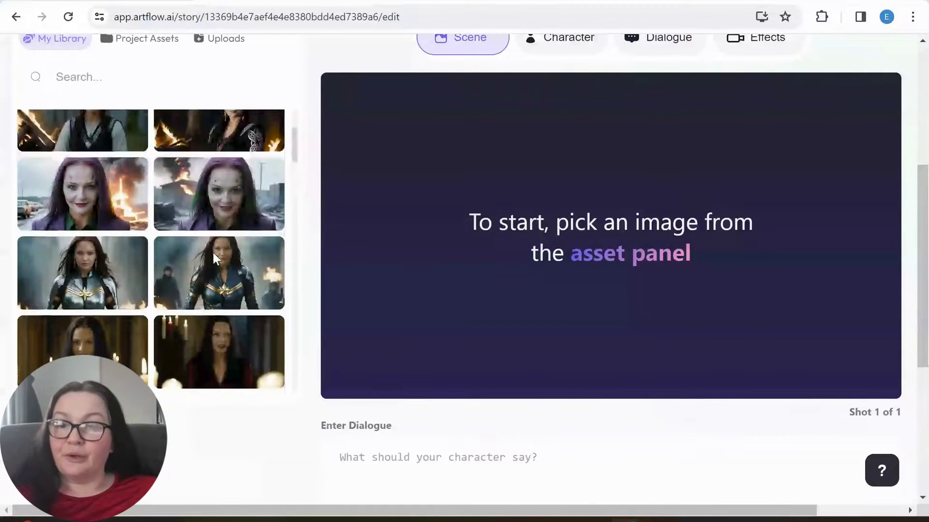
click(229, 260)
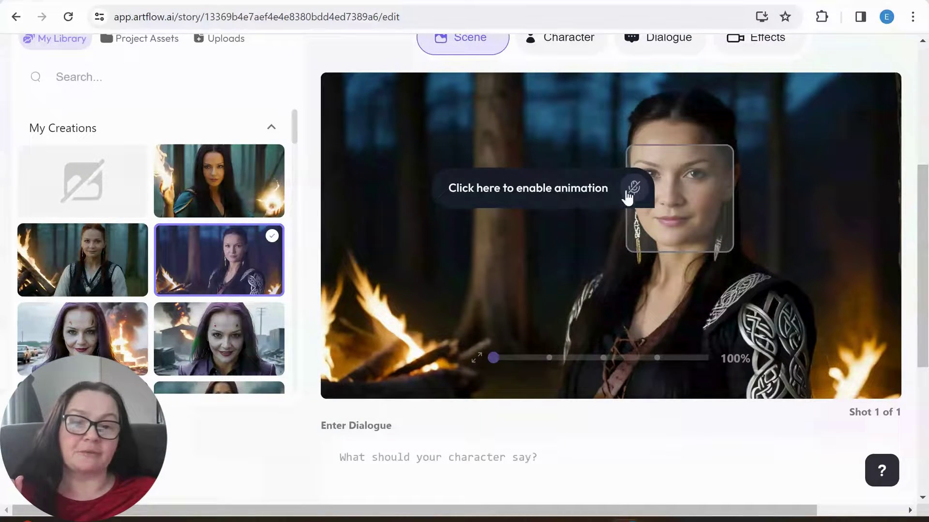
click(549, 230)
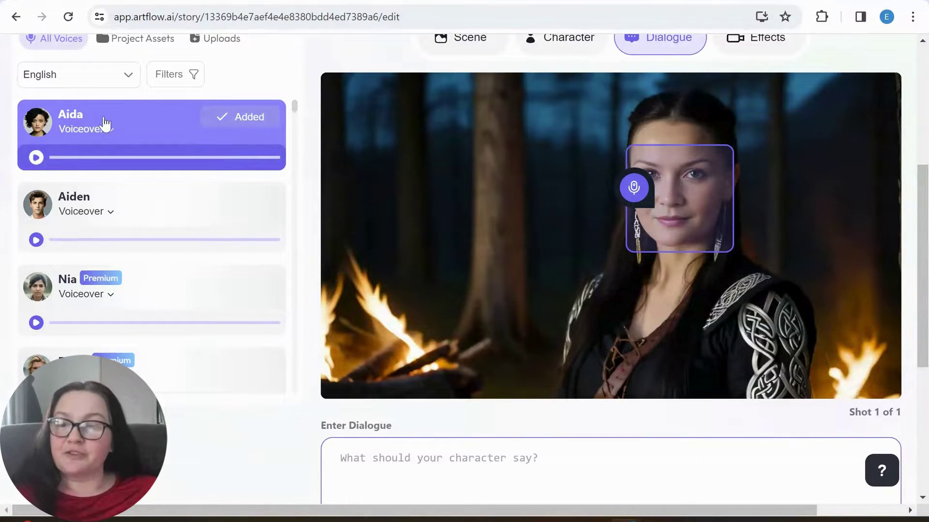
Listen to samples of the Aida and Nia English voiceovers.
click(37, 158)
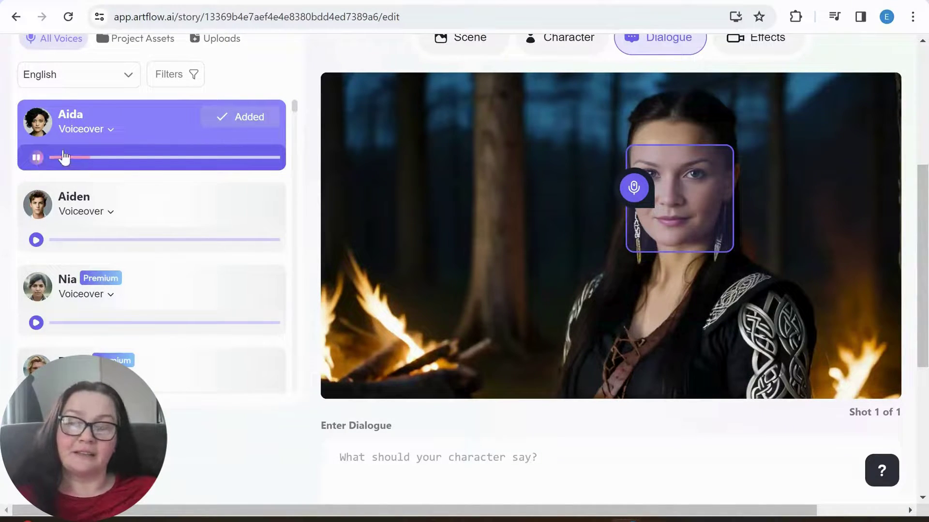
click(37, 158)
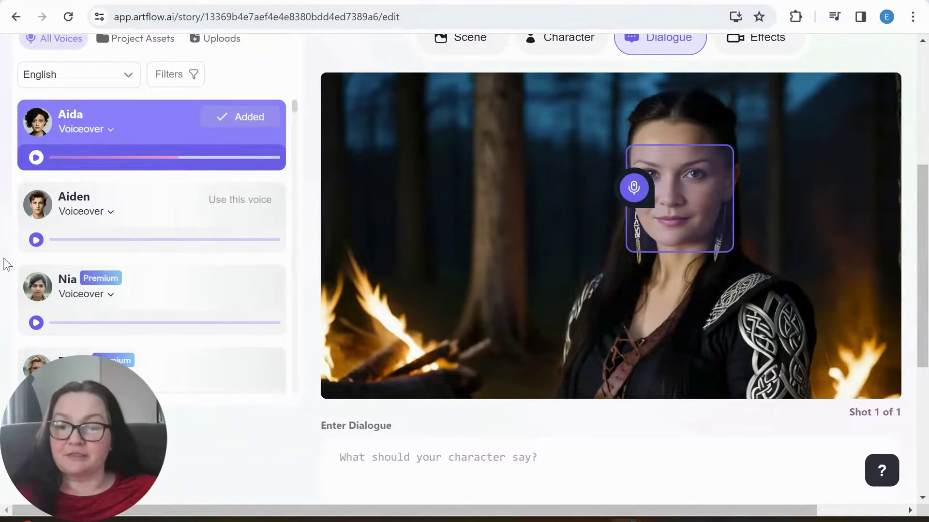
click(36, 323)
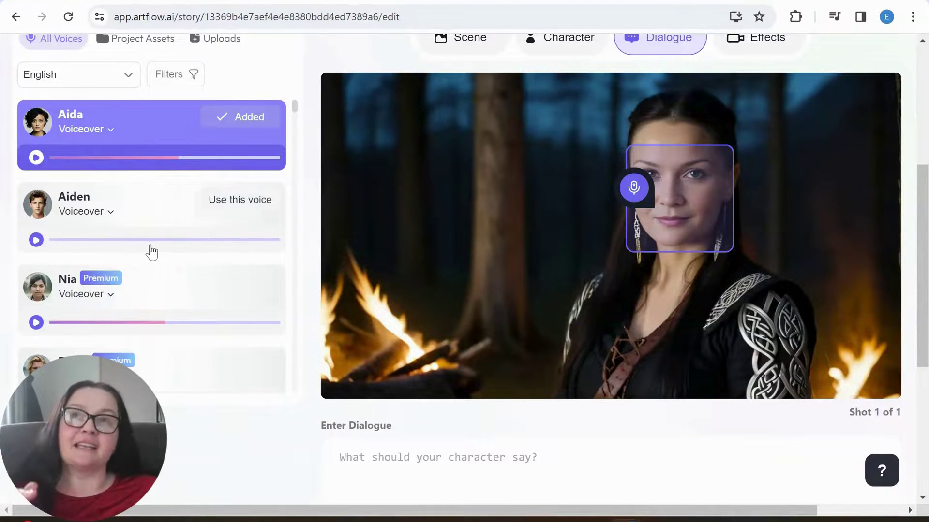
scroll(160, 248, up, 3)
scroll(162, 248, down, 3)
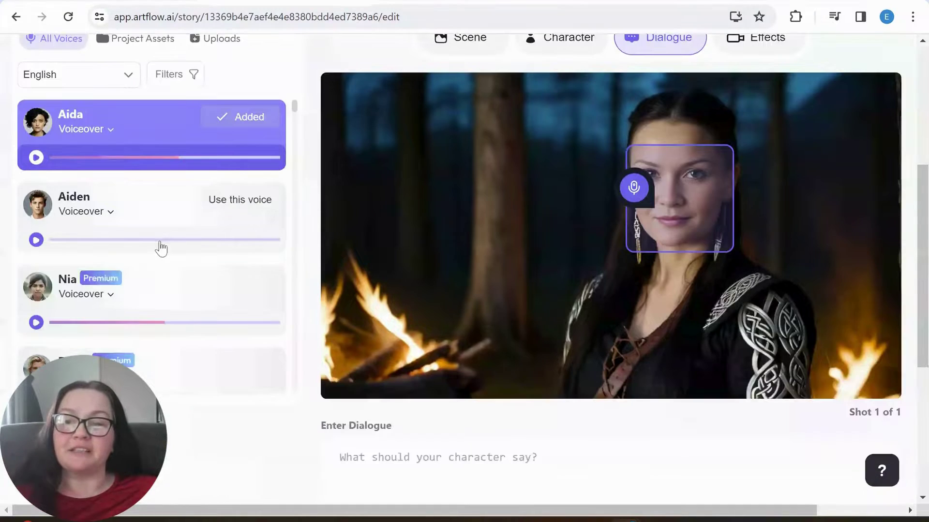
Activate the character's dialogue field, switch to ChatGPT in a new browser tab and open the conversation containing the AI Personal Assistant speech.
scroll(195, 292, down, 3)
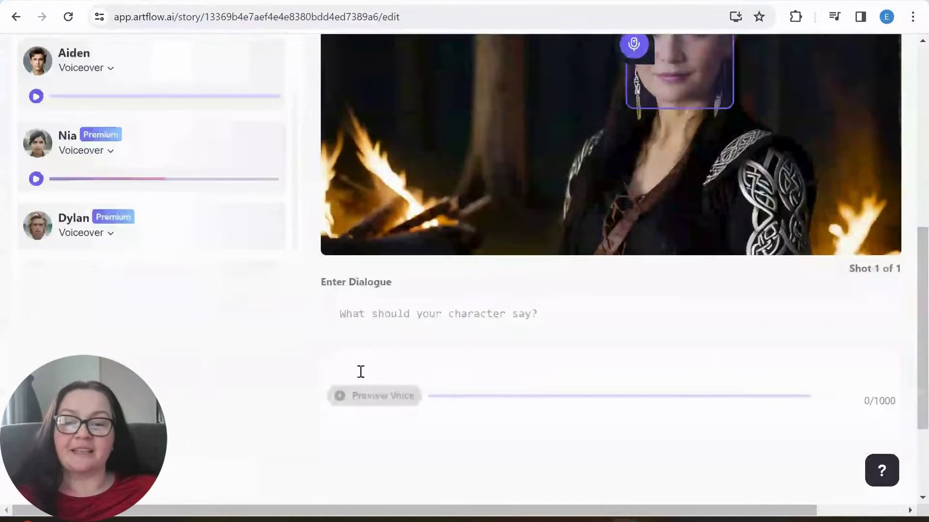
click(341, 316)
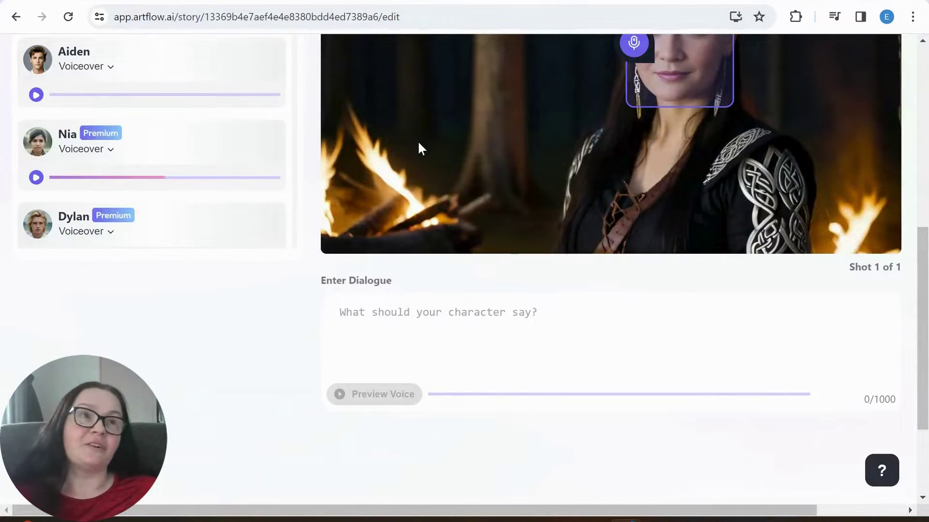
scroll(458, 244, up, 3)
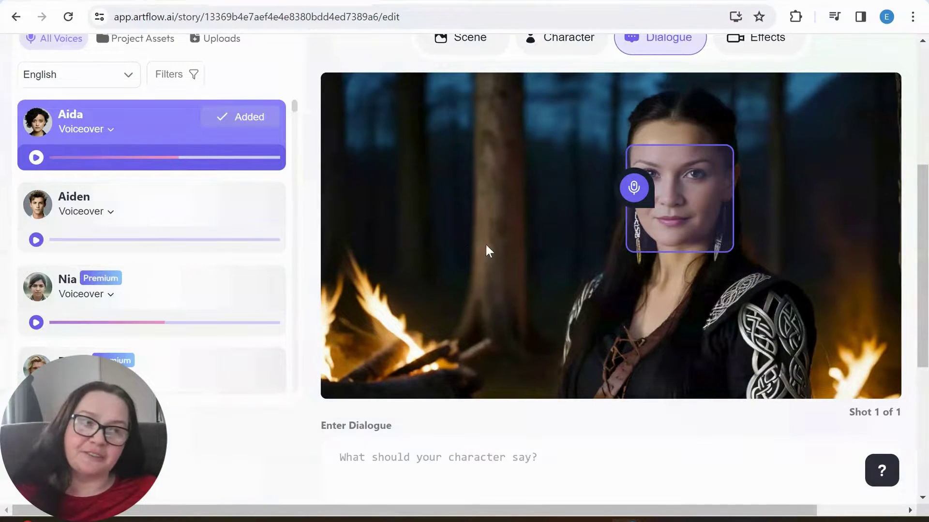
scroll(504, 404, down, 3)
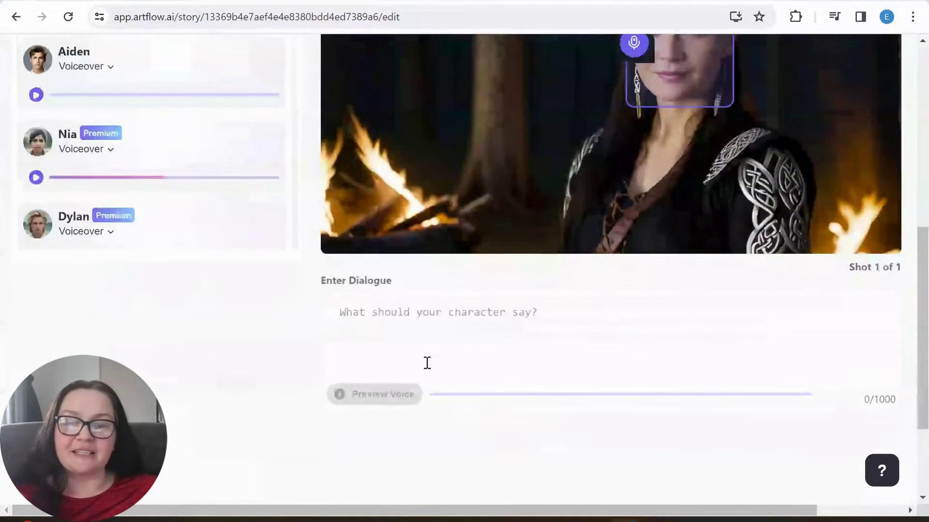
click(342, 315)
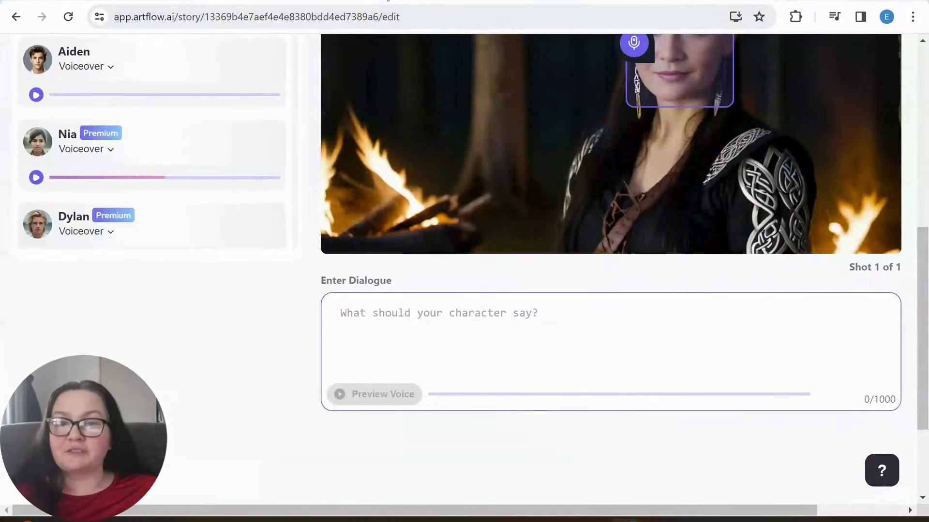
key(ctrl+t)
text(cha)
key(Return)
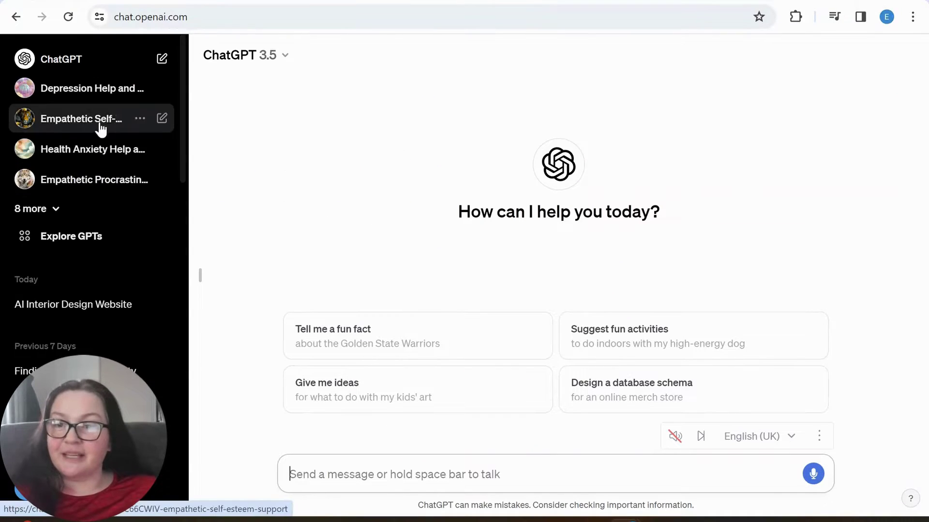
click(130, 303)
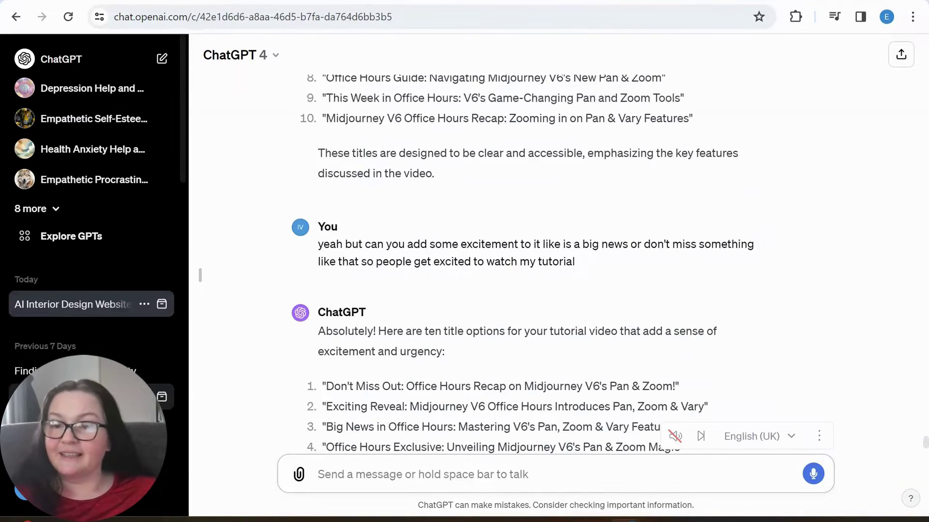
click(140, 396)
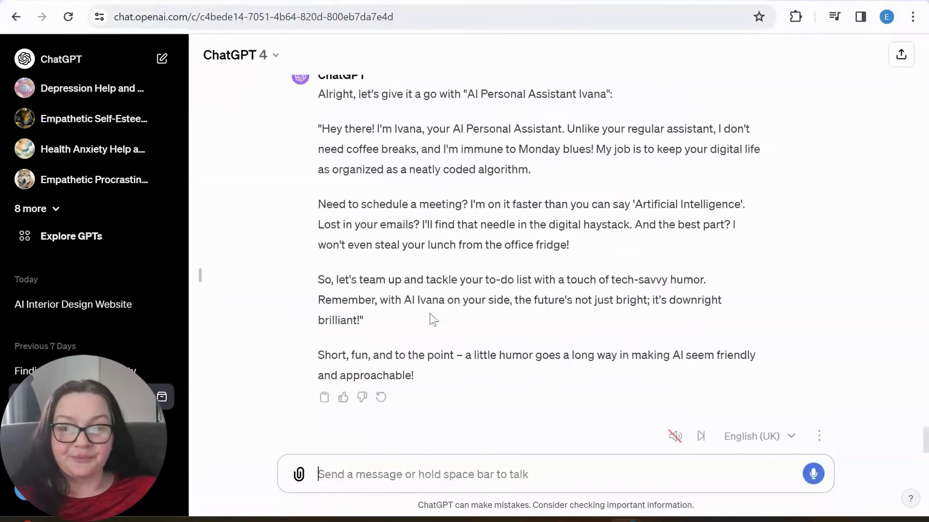
Copy the three-paragraph AI Personal Assistant speech from ChatGPT into the character's dialogue field in Artflow.
drag(322, 128, 449, 333)
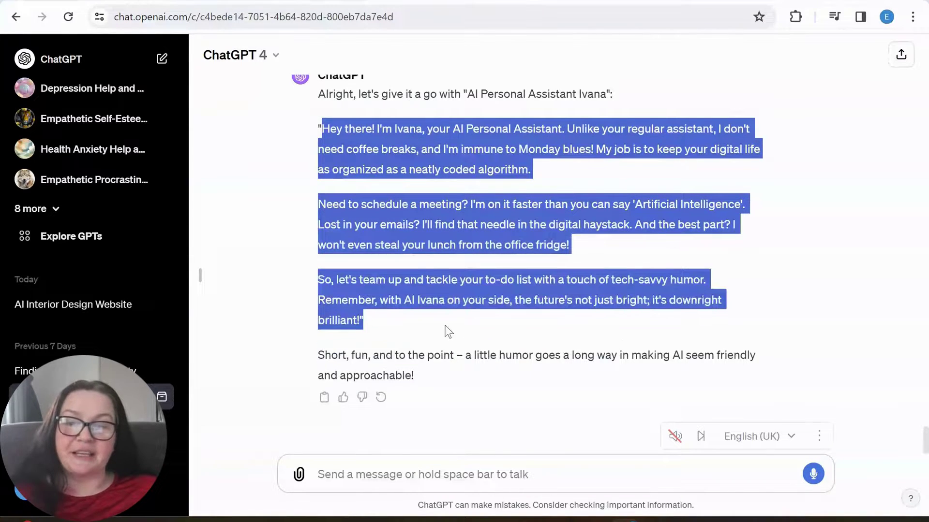
right_click(361, 187)
click(394, 204)
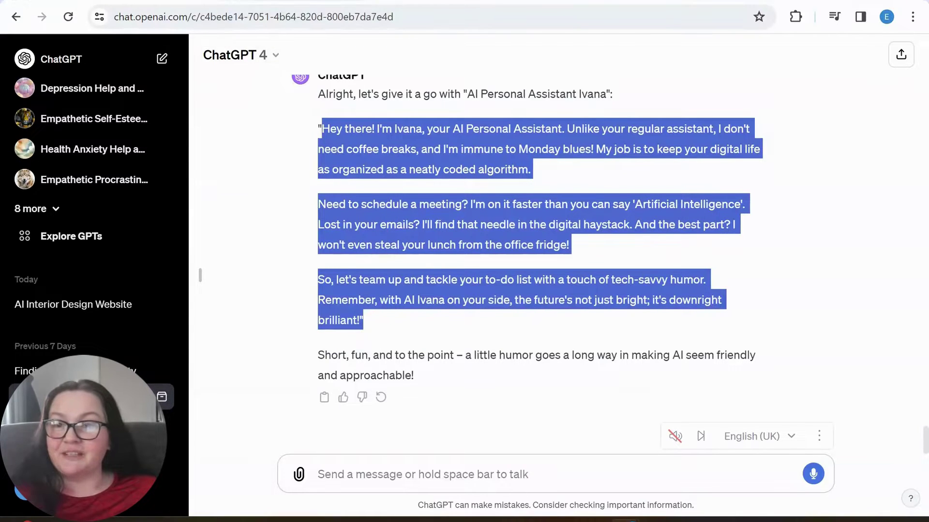
key(ctrl+Tab)
click(365, 314)
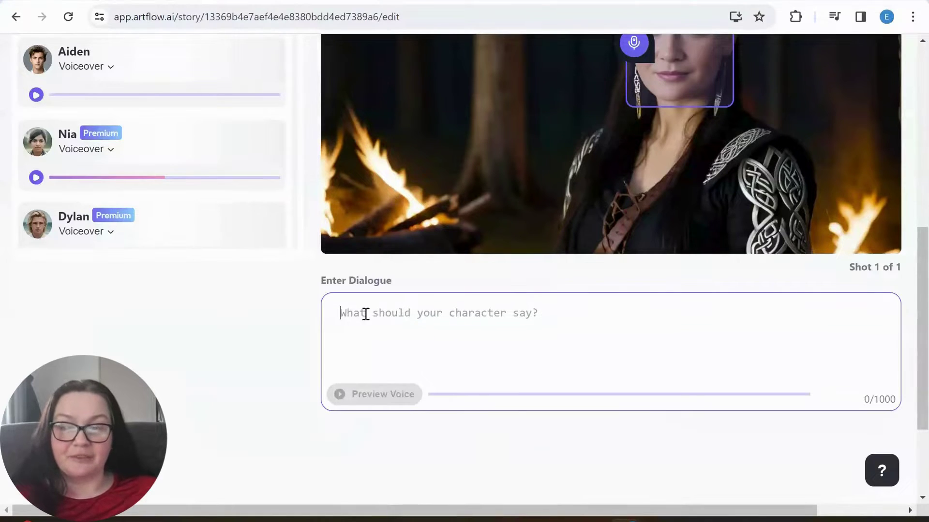
key(ctrl+v)
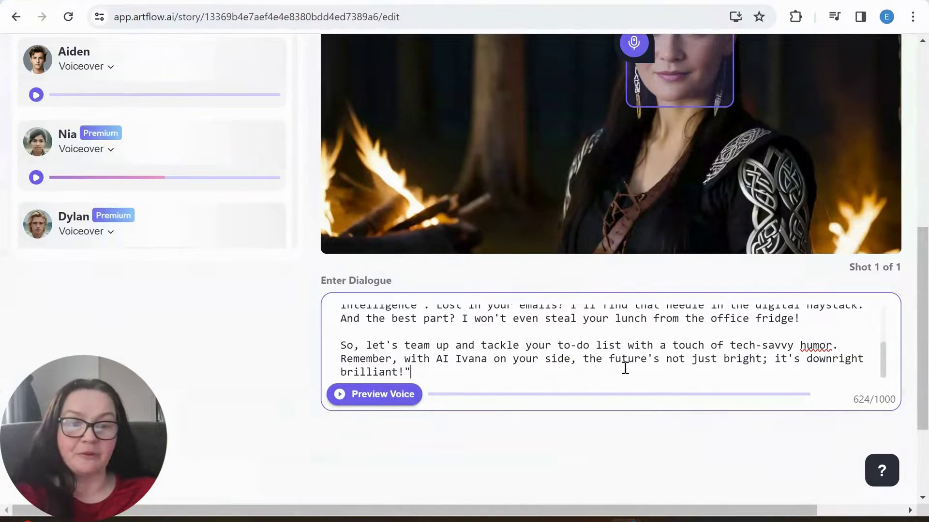
Preview the Aida voice reading the dialogue and look over the shot with its script.
click(338, 401)
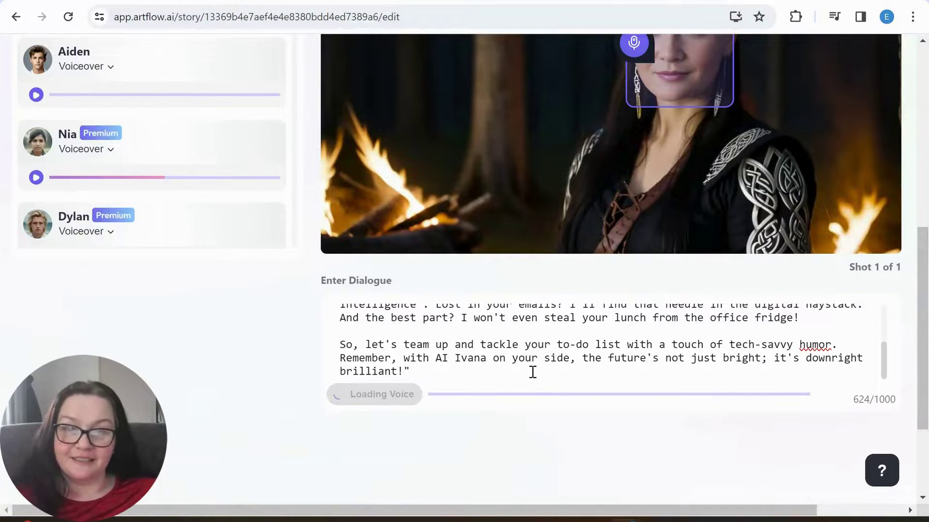
scroll(530, 334, up, 5)
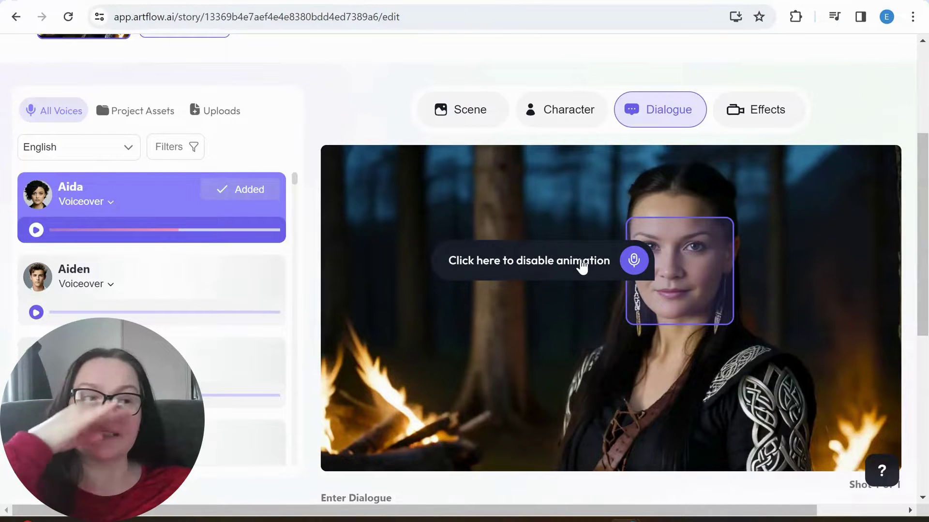
scroll(639, 342, down, 7)
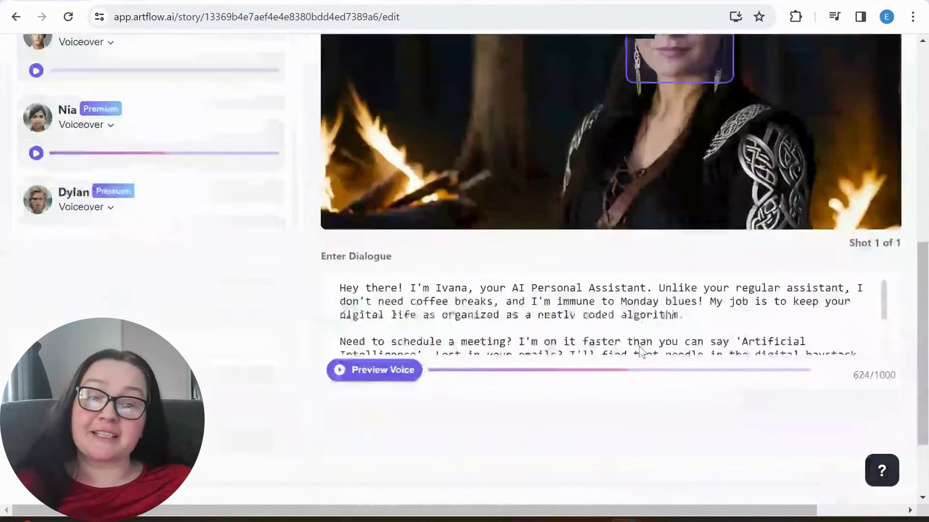
scroll(549, 344, up, 8)
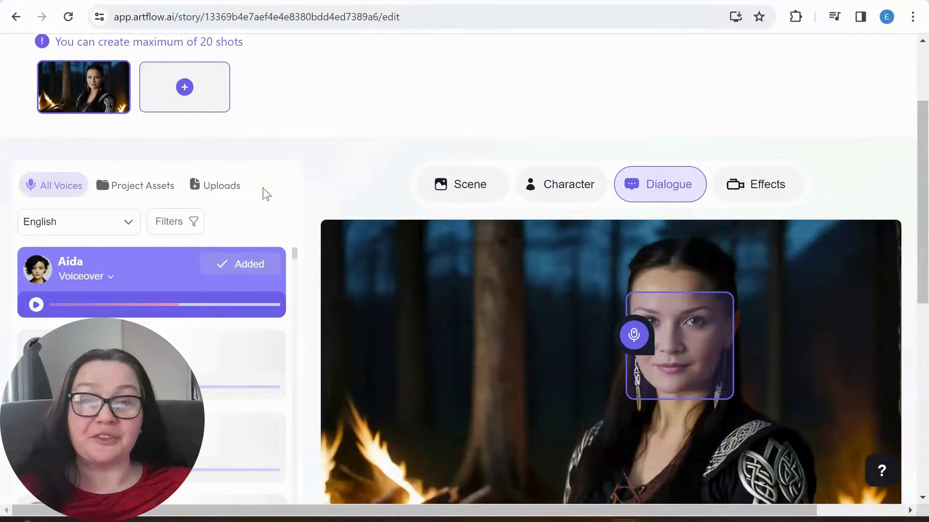
Review the shot's Scene, Character and Dialogue settings, including the starter pack characters and the entered script.
click(472, 188)
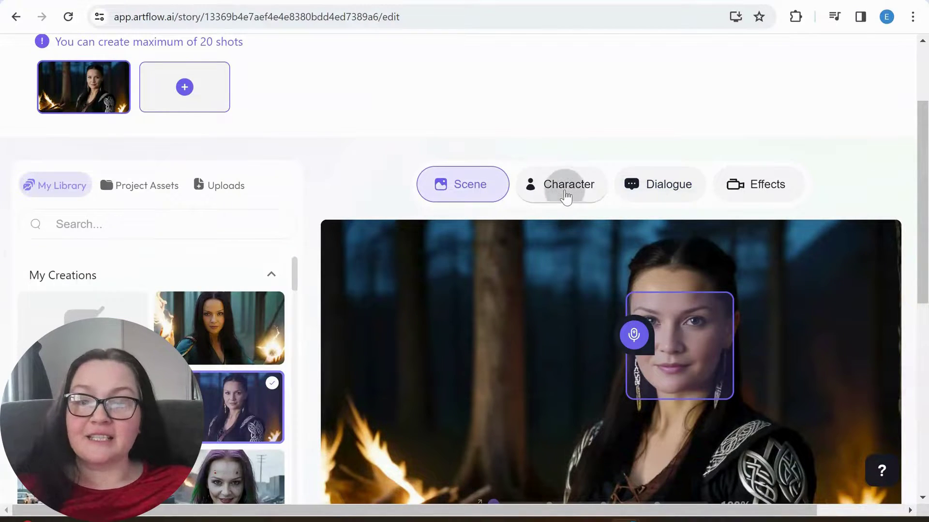
click(566, 196)
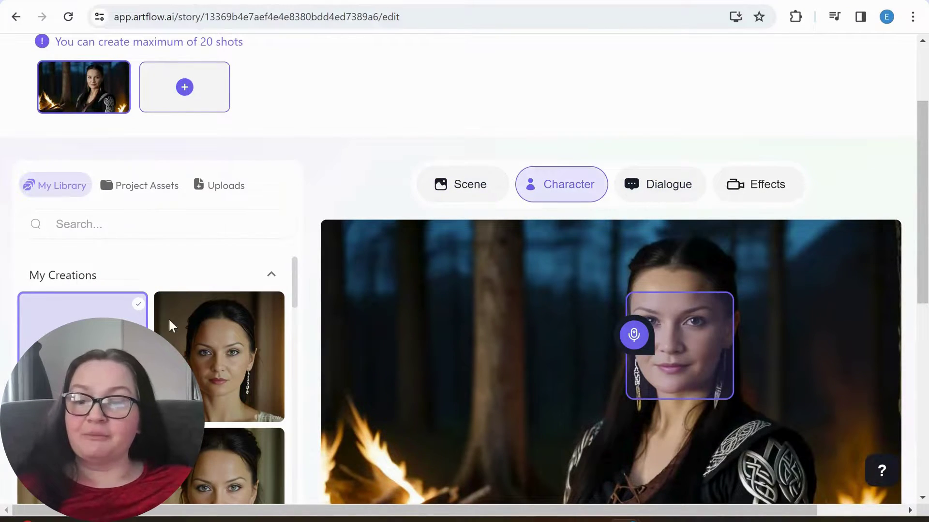
scroll(184, 318, down, 3)
scroll(188, 315, down, 5)
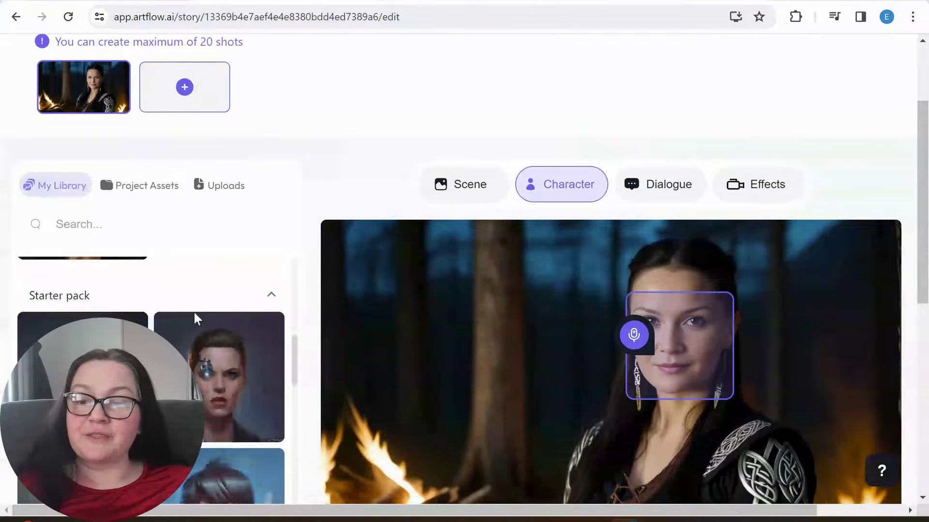
click(656, 191)
scroll(496, 307, down, 8)
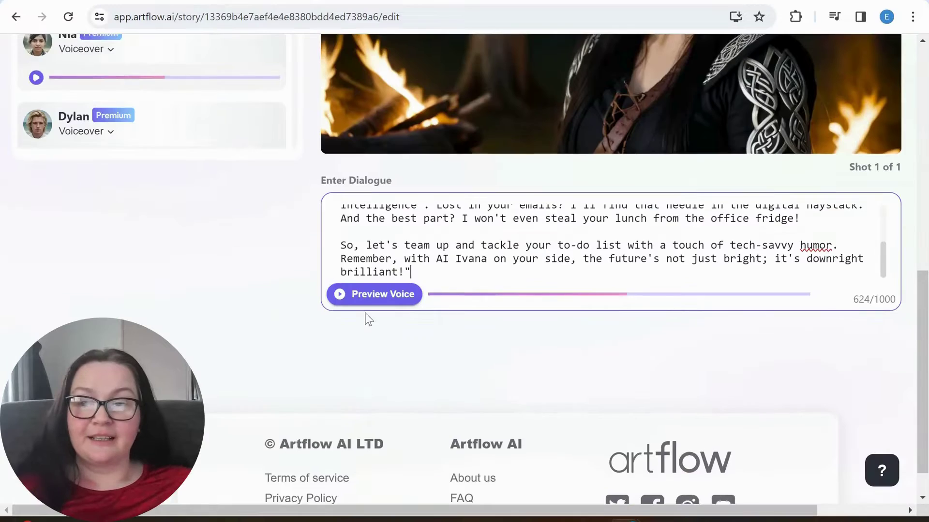
scroll(534, 307, up, 3)
scroll(534, 308, up, 6)
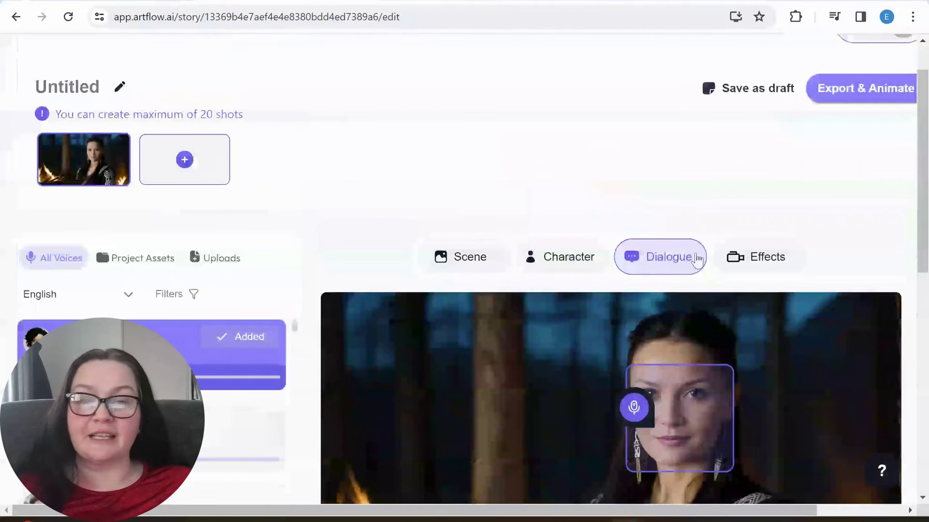
Try the Right - Left and Left - Right camera effects on the shot and apply Zoom out.
click(756, 262)
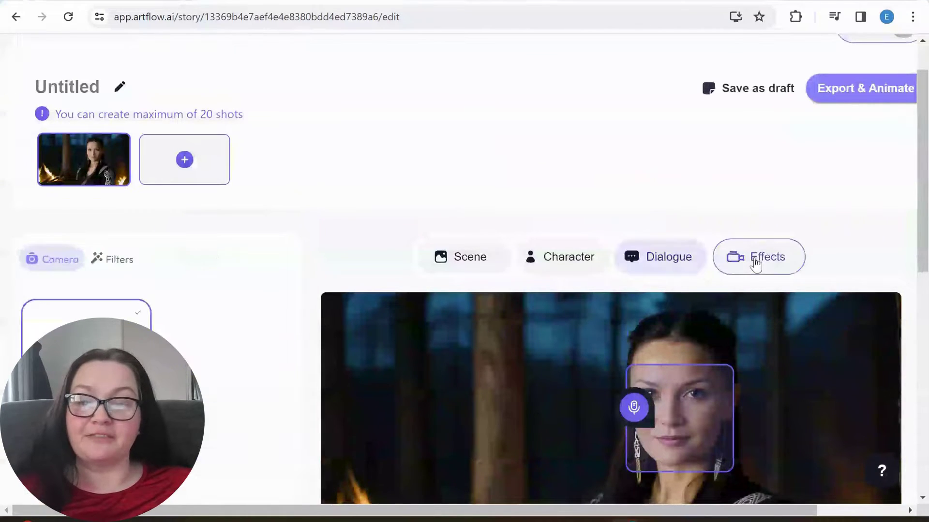
scroll(207, 373, down, 2)
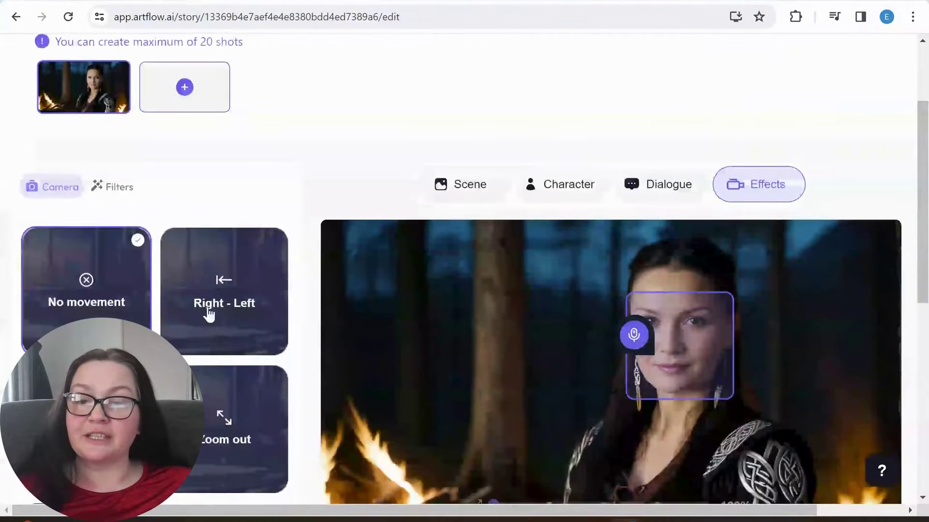
click(210, 305)
scroll(220, 304, down, 2)
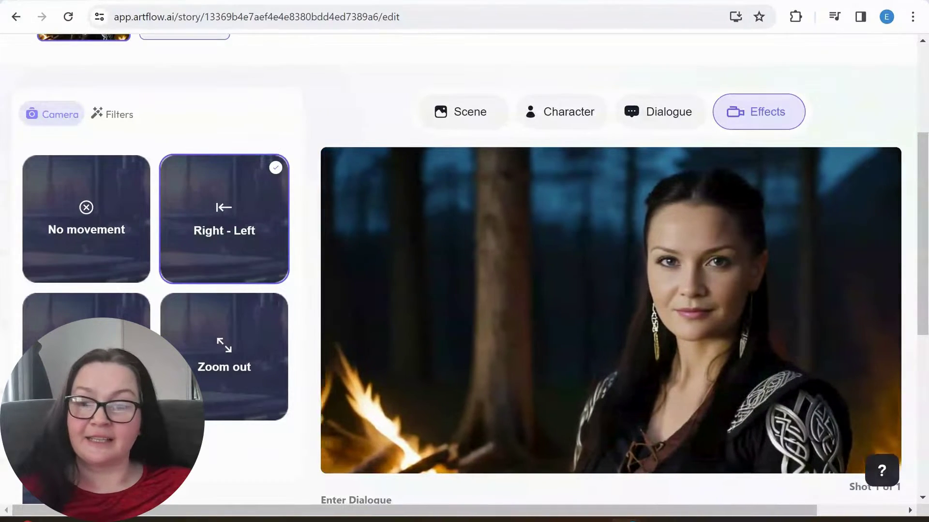
click(131, 338)
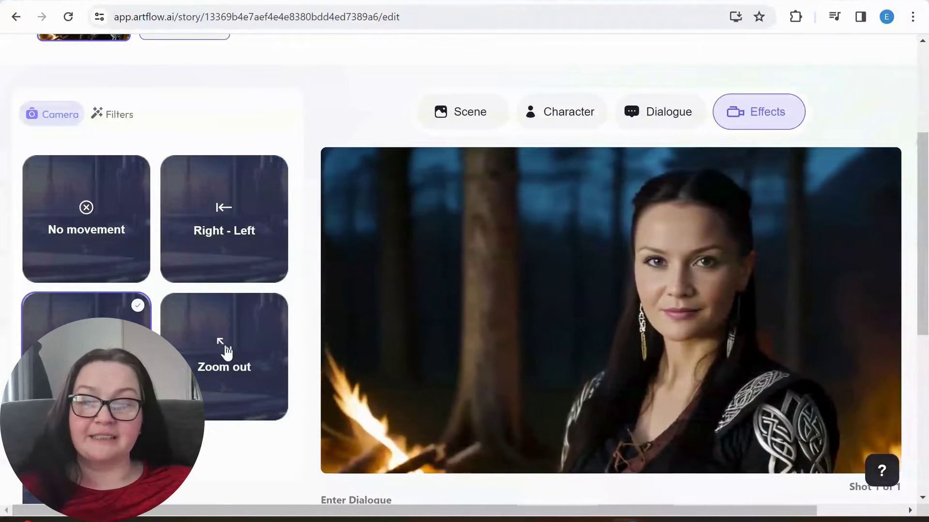
click(230, 349)
scroll(230, 349, down, 3)
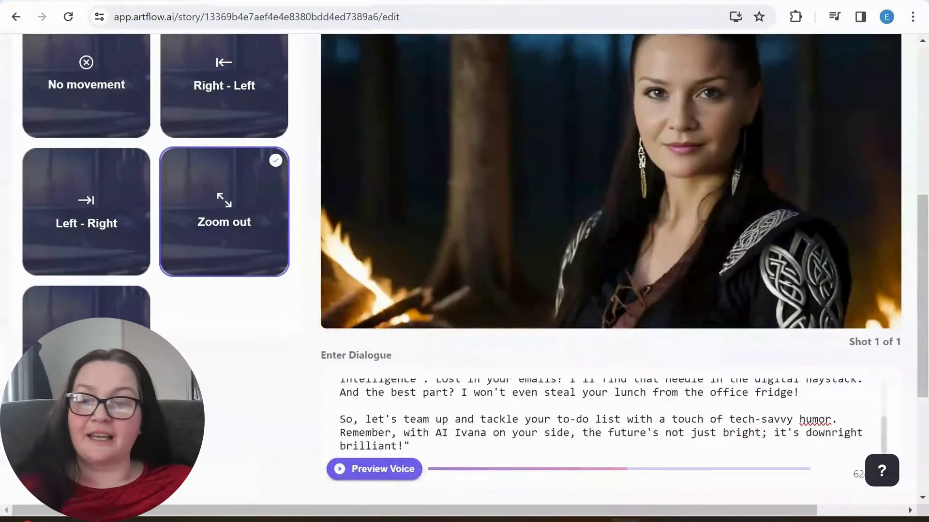
scroll(176, 197, up, 7)
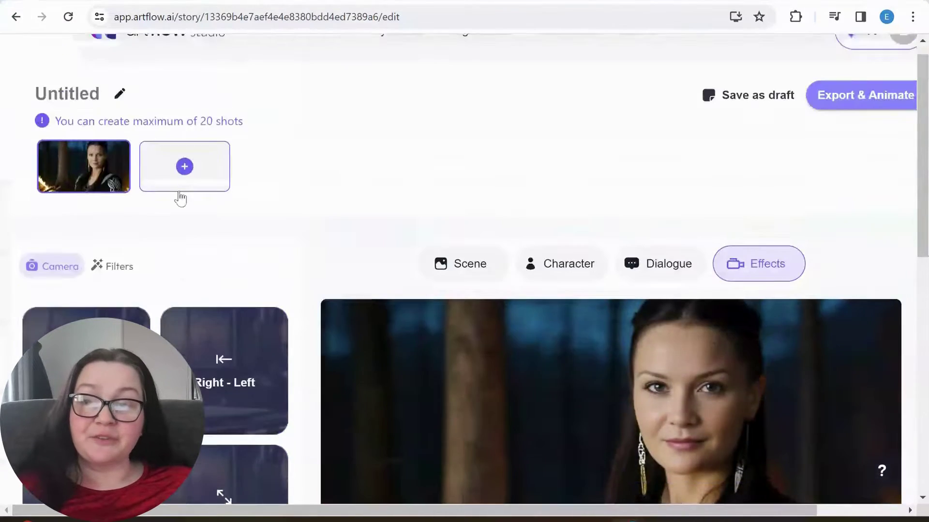
Look over the trained and public actors in Character Builder and compare them with the Characters section.
mouse_move(851, 145)
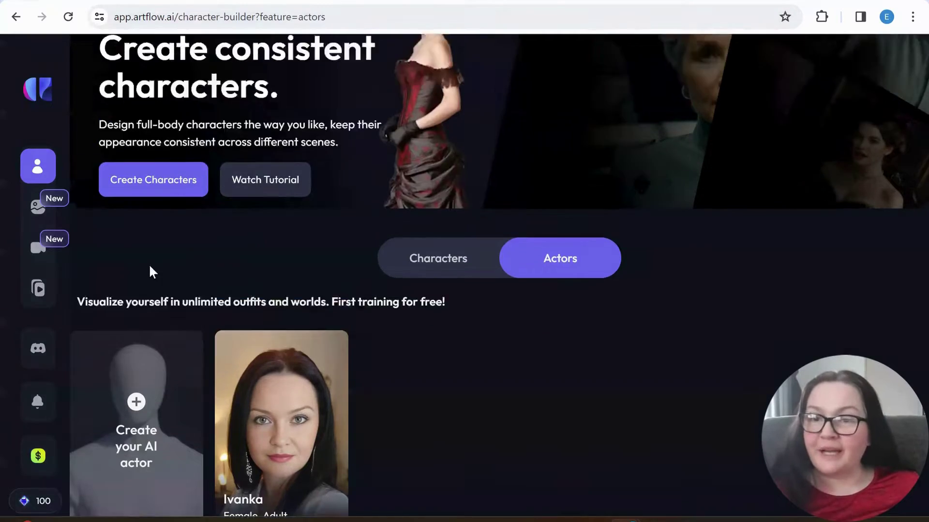
scroll(152, 272, up, 2)
scroll(309, 327, down, 5)
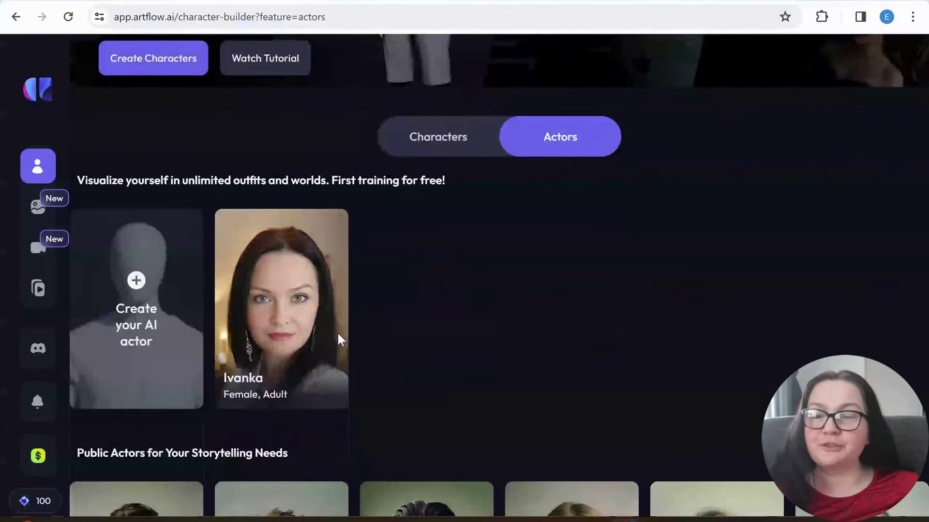
scroll(290, 314, down, 4)
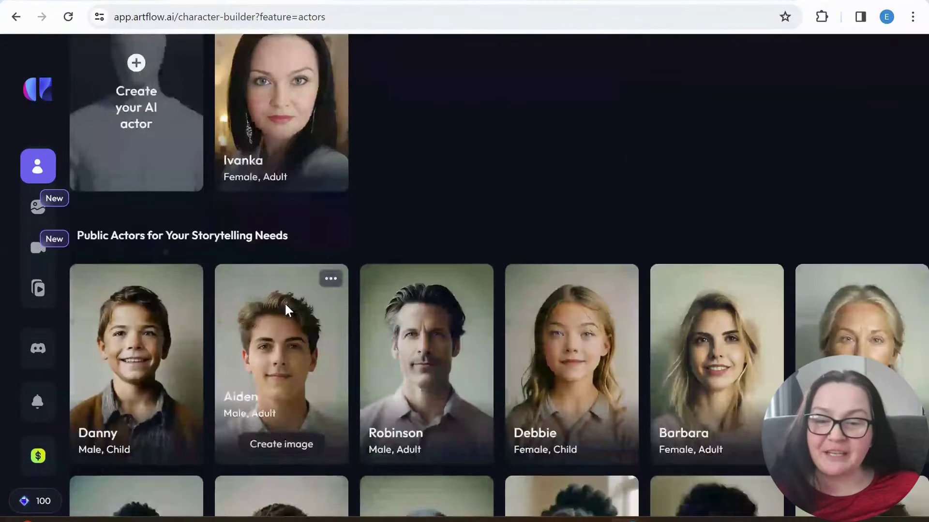
scroll(286, 309, up, 5)
mouse_move(82, 181)
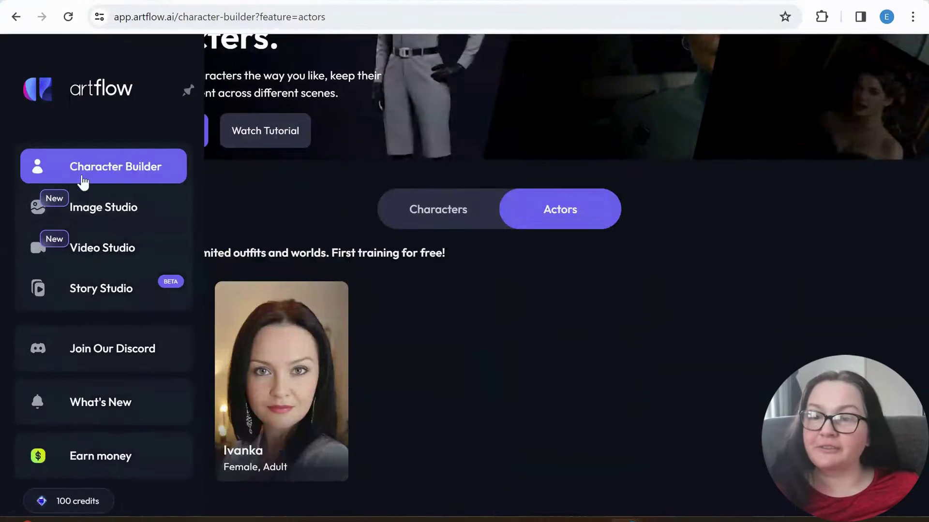
click(437, 216)
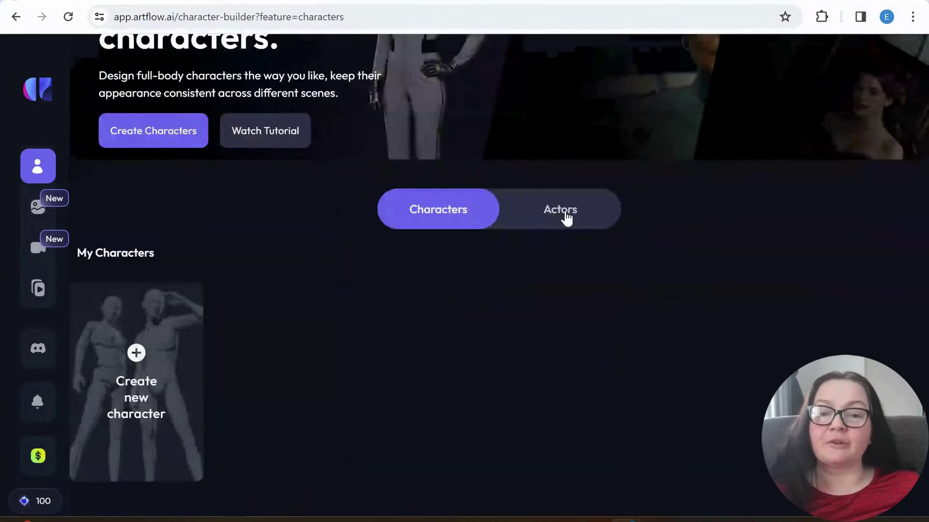
click(564, 216)
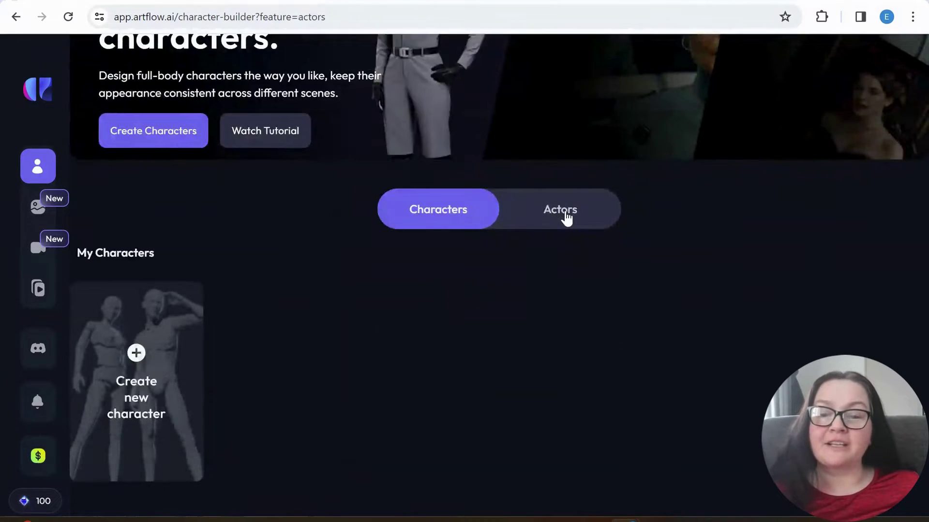
scroll(290, 300, down, 4)
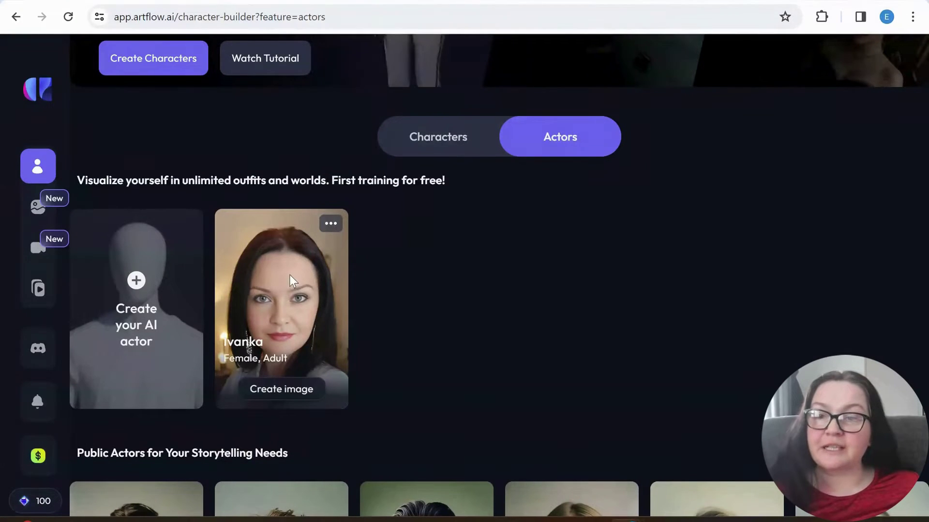
mouse_move(50, 214)
scroll(118, 211, up, 2)
Open Image Studio and view the first three Spellcaster images with their prompts and style settings.
click(119, 212)
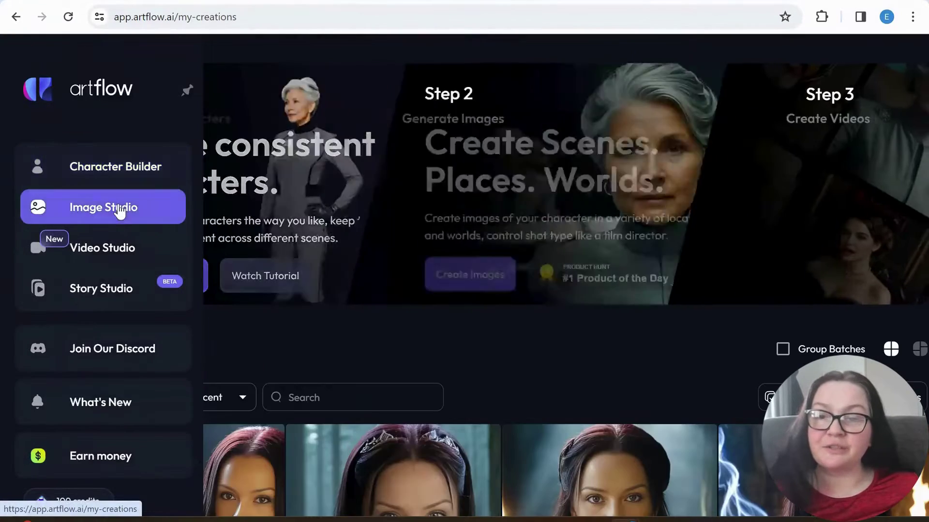
scroll(195, 339, down, 4)
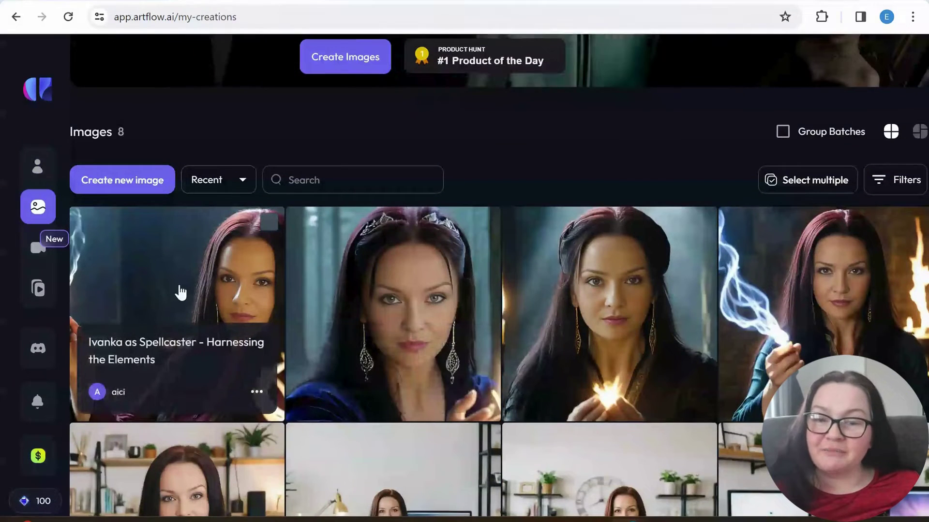
click(176, 298)
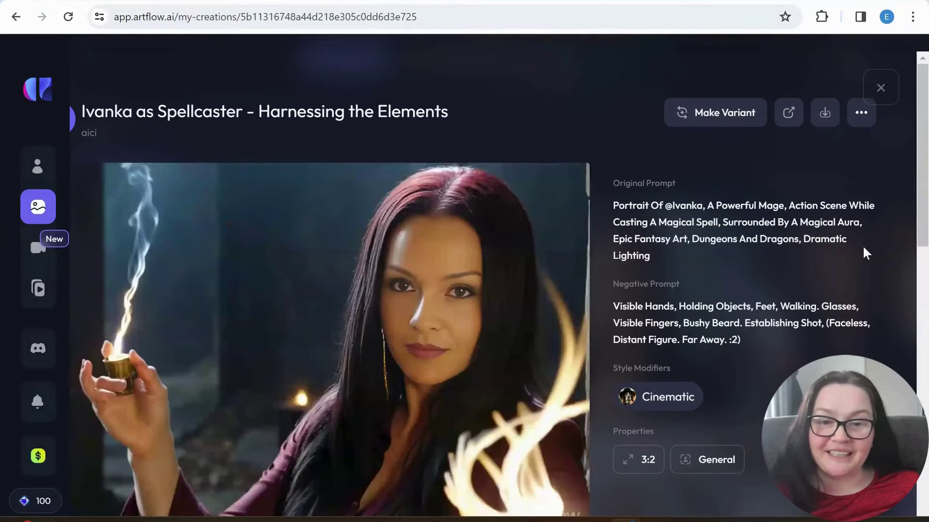
click(881, 89)
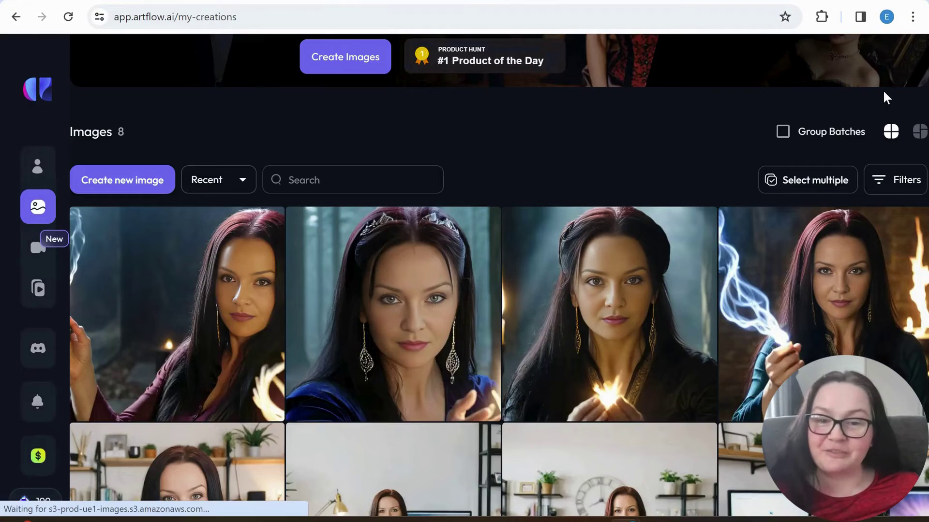
click(407, 270)
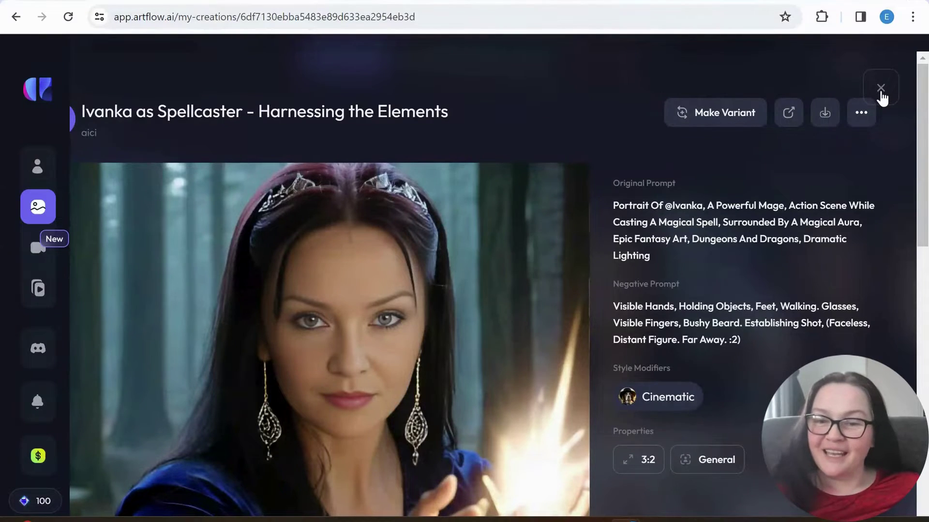
click(880, 89)
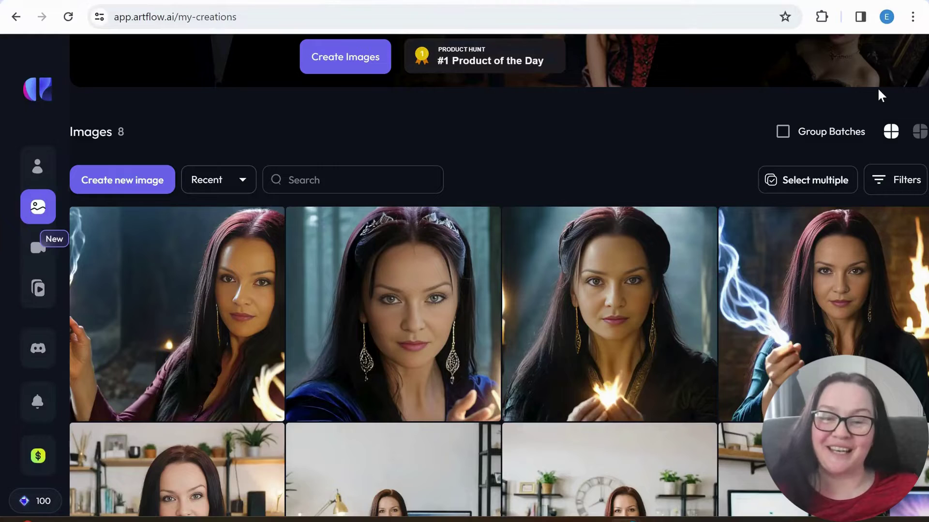
click(632, 292)
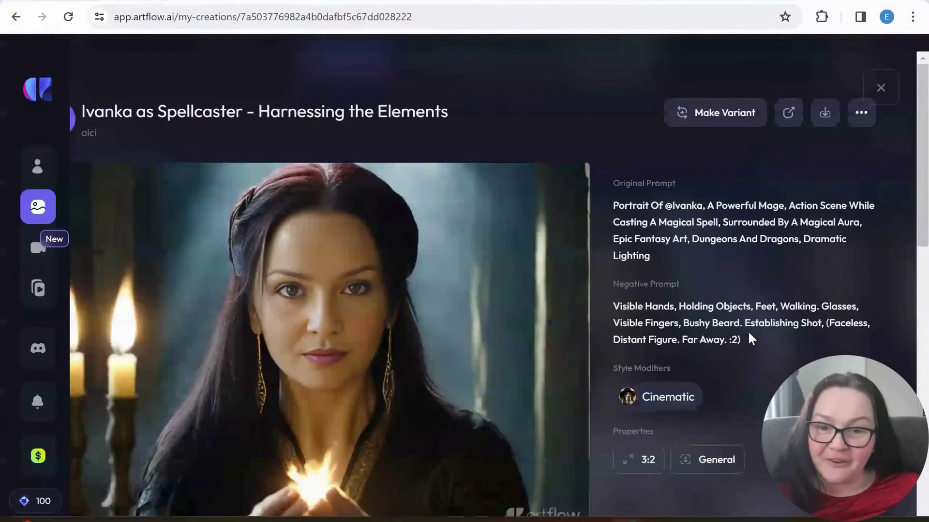
click(880, 94)
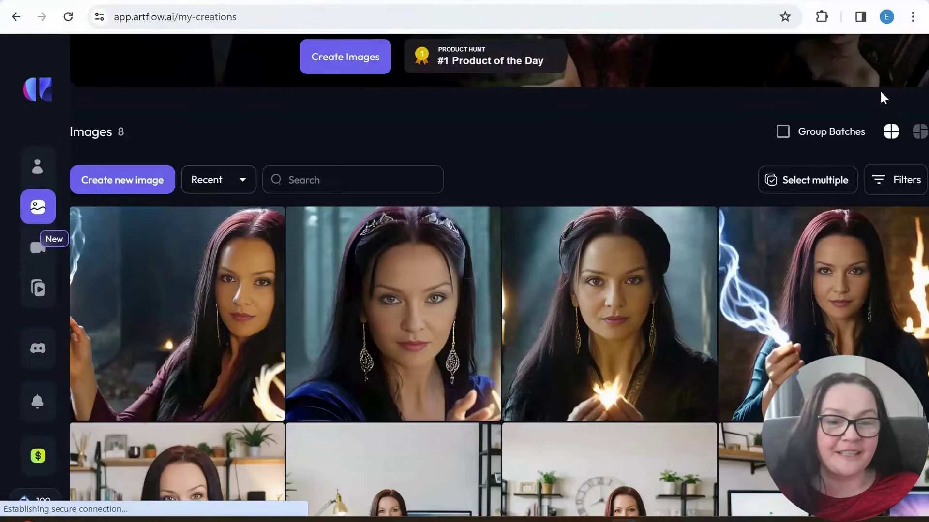
View the generated Vlogger images with the white shirt and the yellow blouse, including their prompts.
scroll(822, 261, down, 3)
click(164, 339)
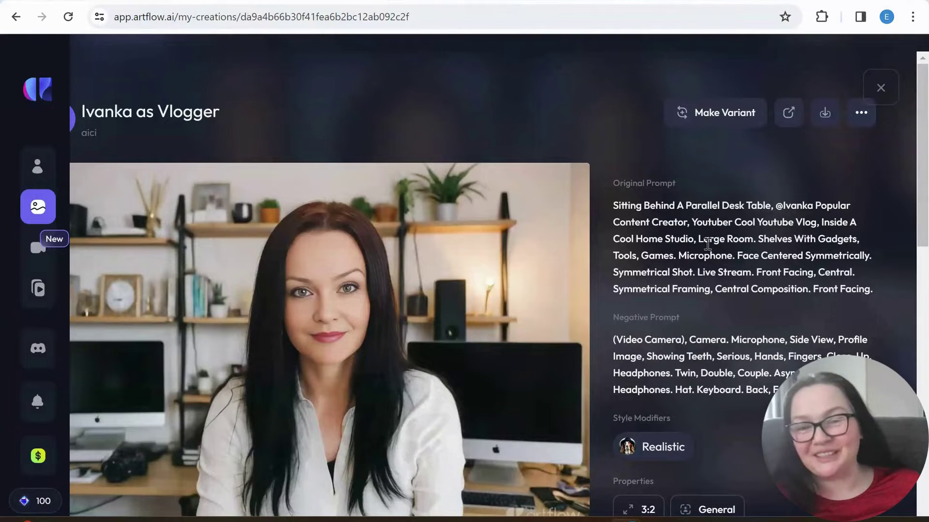
click(881, 89)
scroll(605, 266, down, 3)
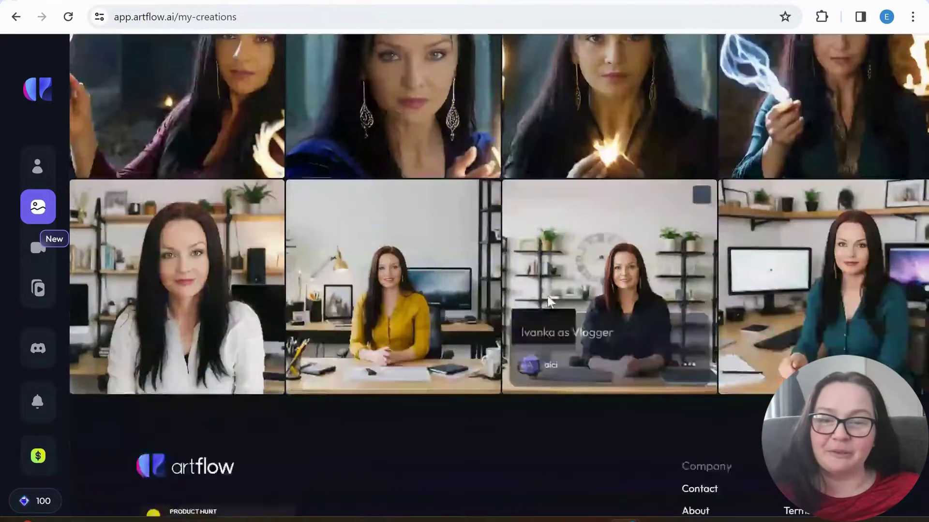
click(386, 231)
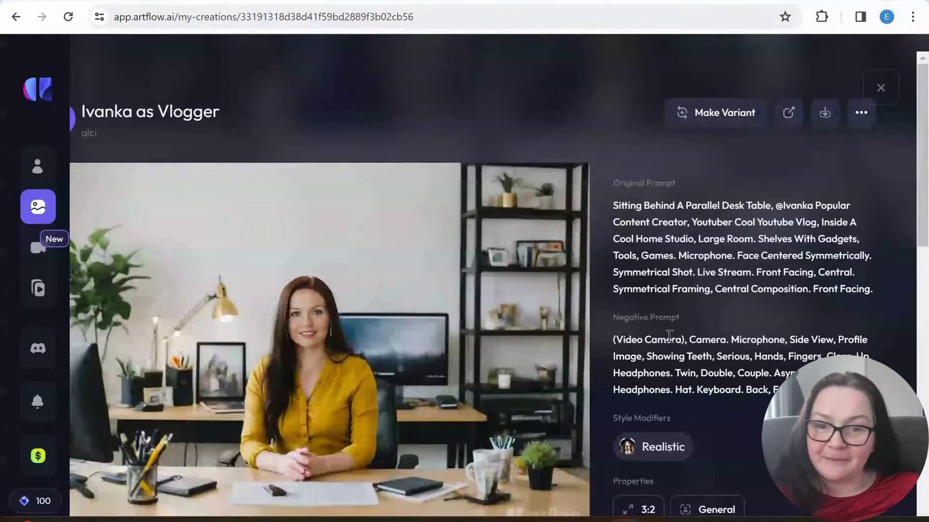
click(879, 91)
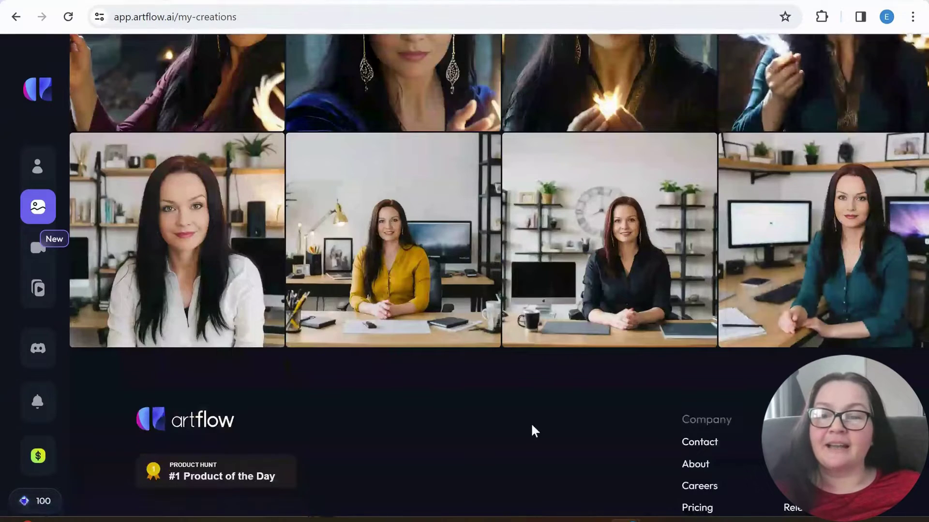
scroll(530, 426, up, 10)
scroll(501, 415, up, 2)
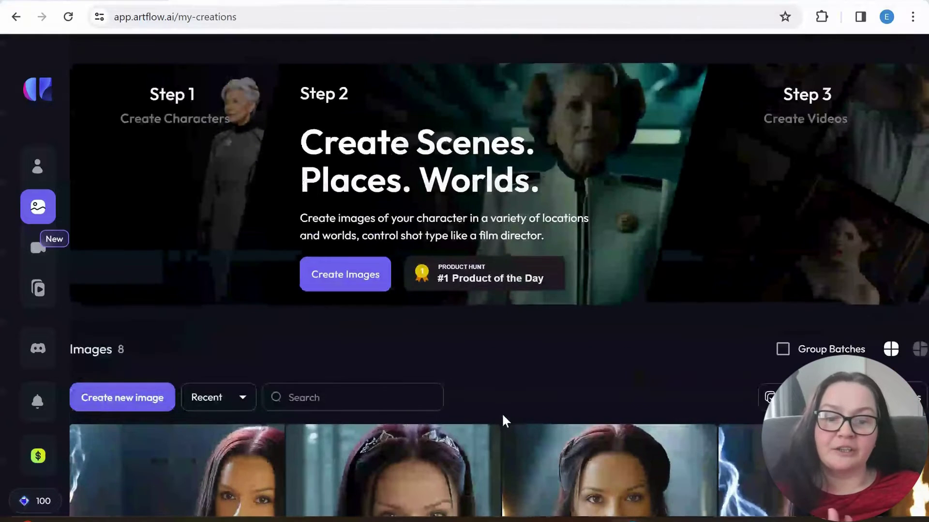
Start a new character in Character Builder and describe it with the trained actor's @ handle followed by "Business Woman sitting at the desk".
mouse_move(5, 300)
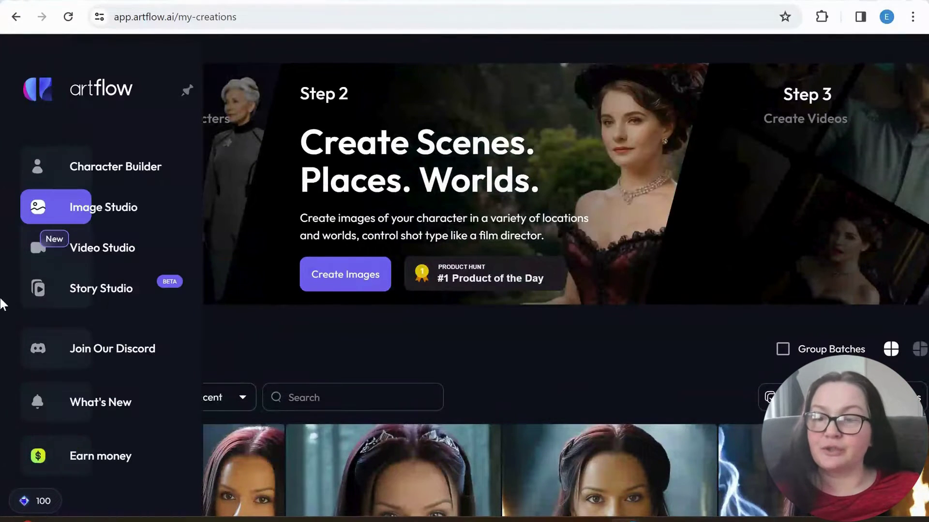
click(90, 175)
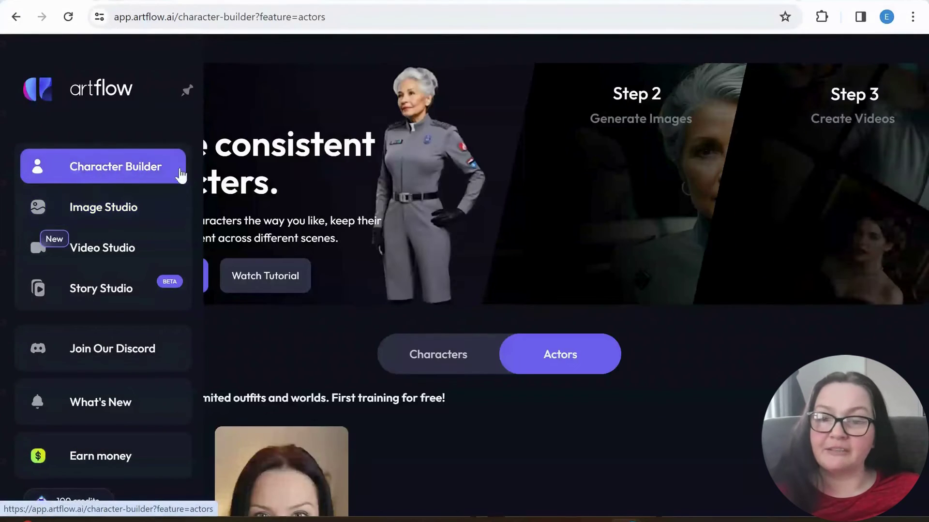
click(431, 360)
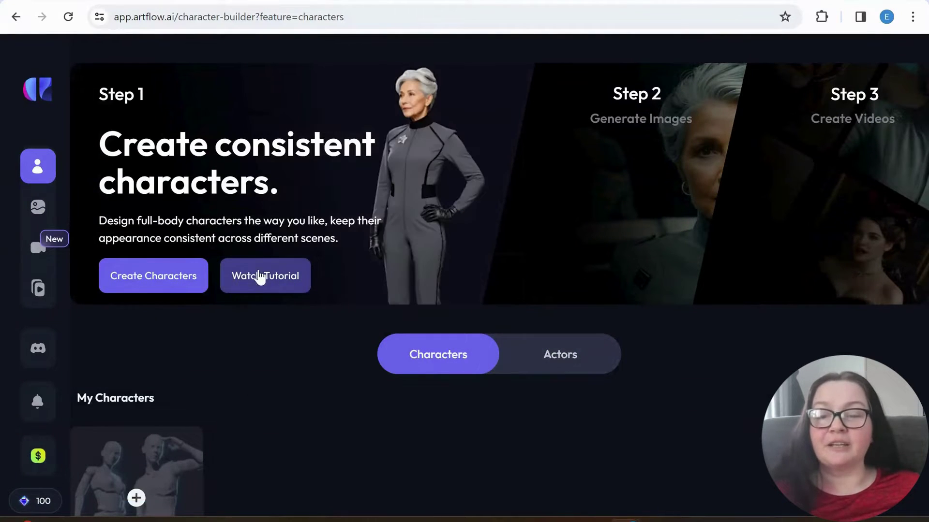
scroll(487, 371, down, 3)
scroll(485, 366, down, 1)
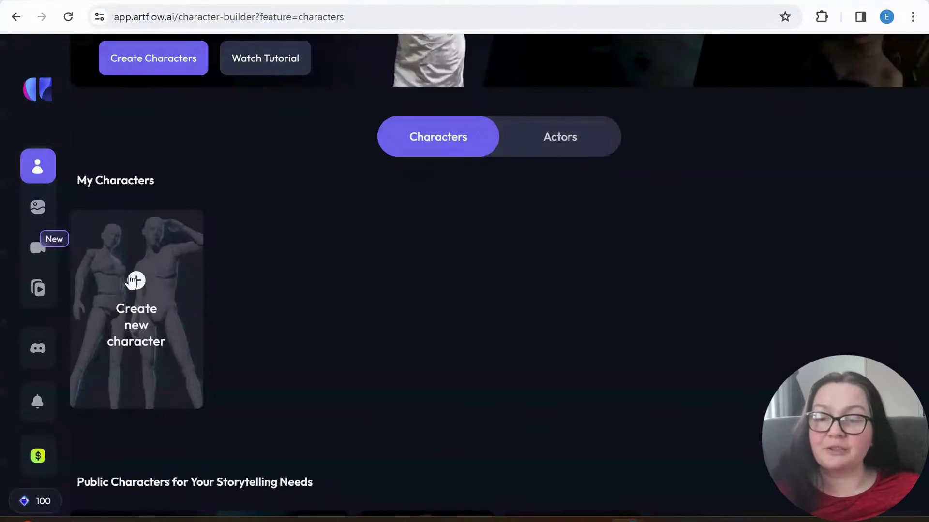
click(131, 280)
click(207, 165)
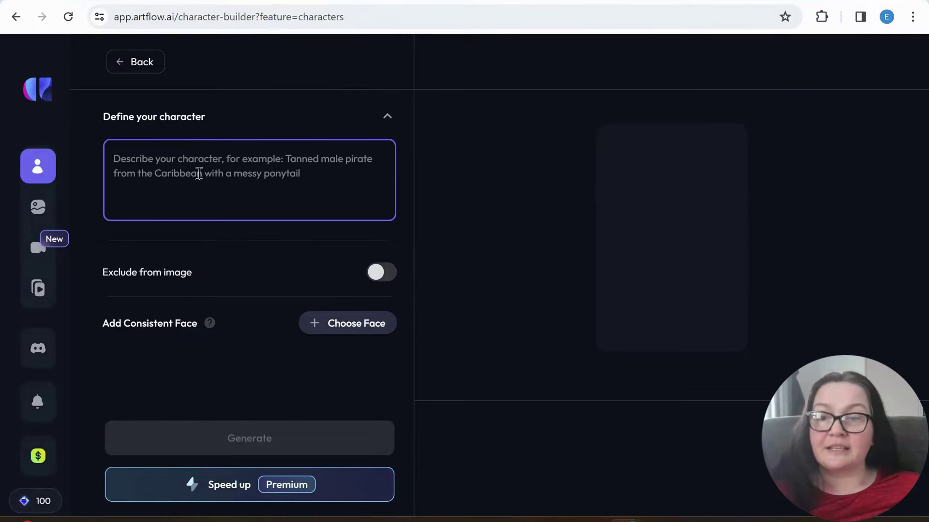
text(@)
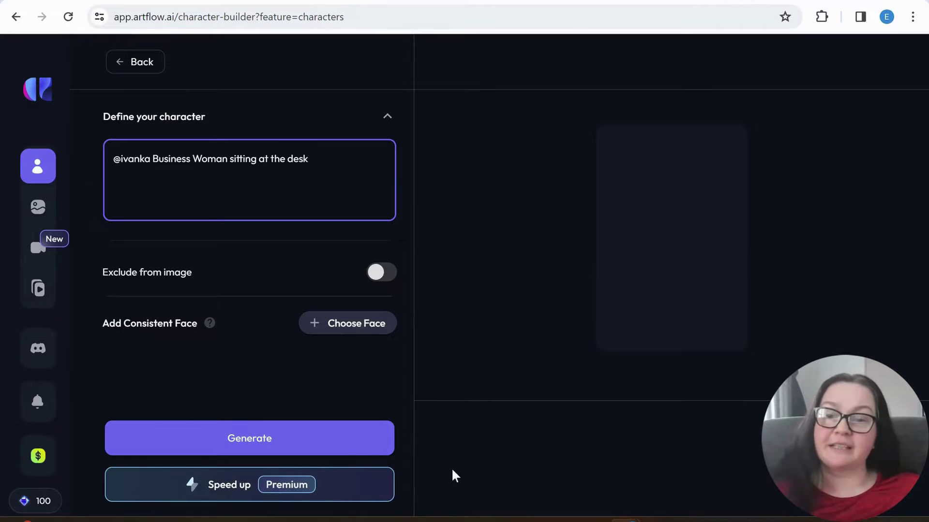
Add the trained actor from My actors as the consistent face and generate the character.
click(358, 323)
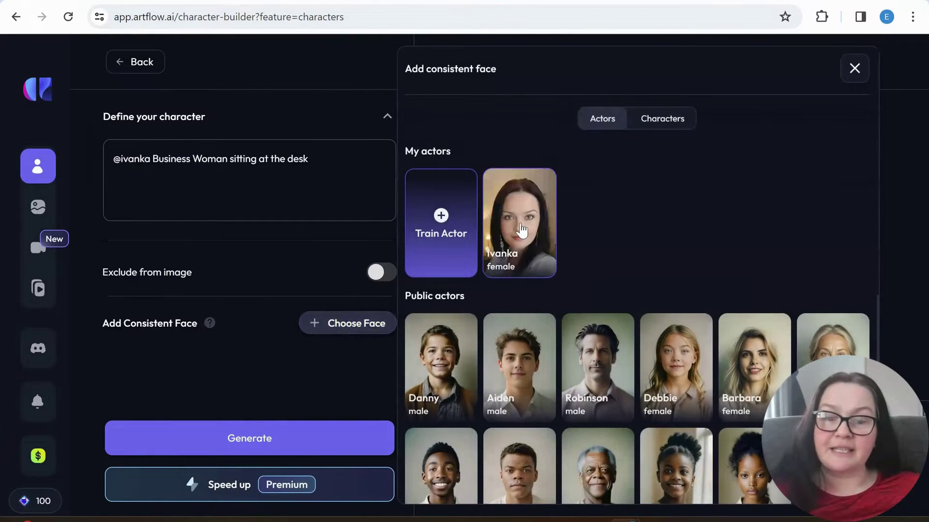
click(522, 225)
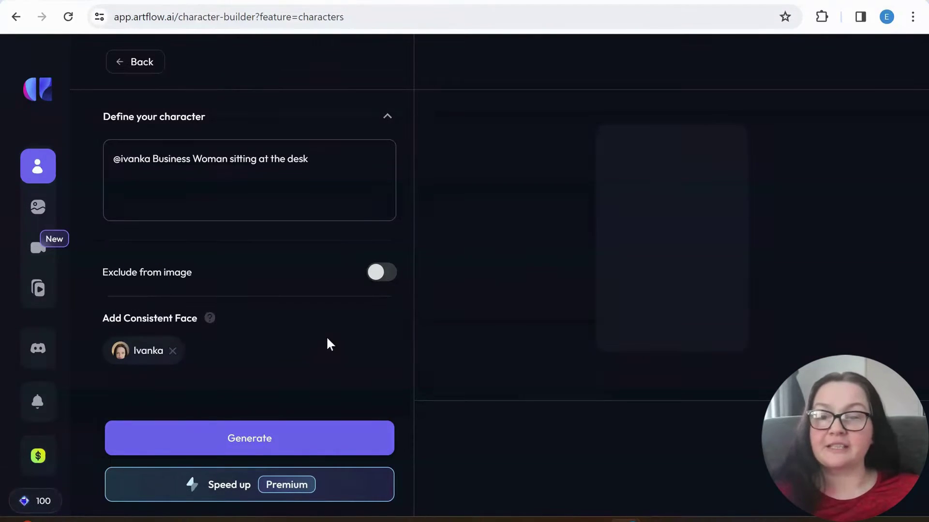
click(244, 439)
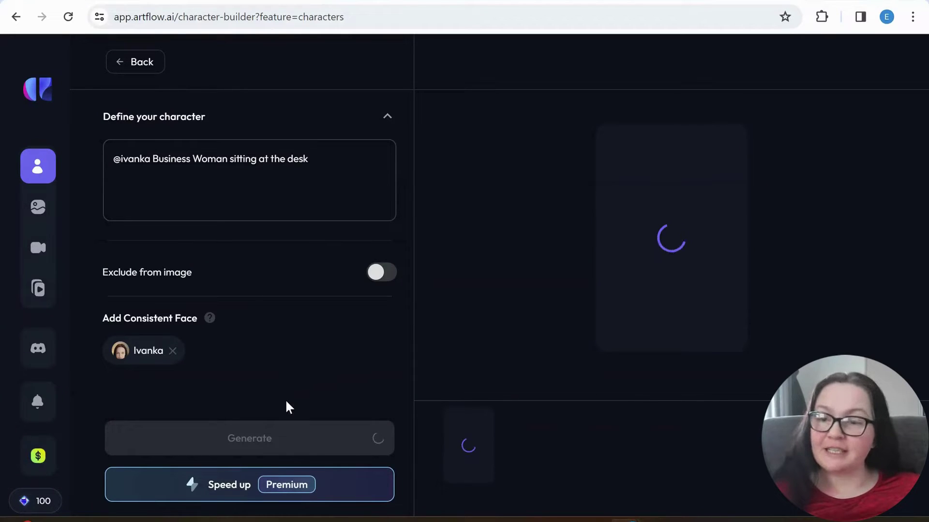
Open Video Studio and look over its start page and the site's main navigation.
mouse_move(23, 208)
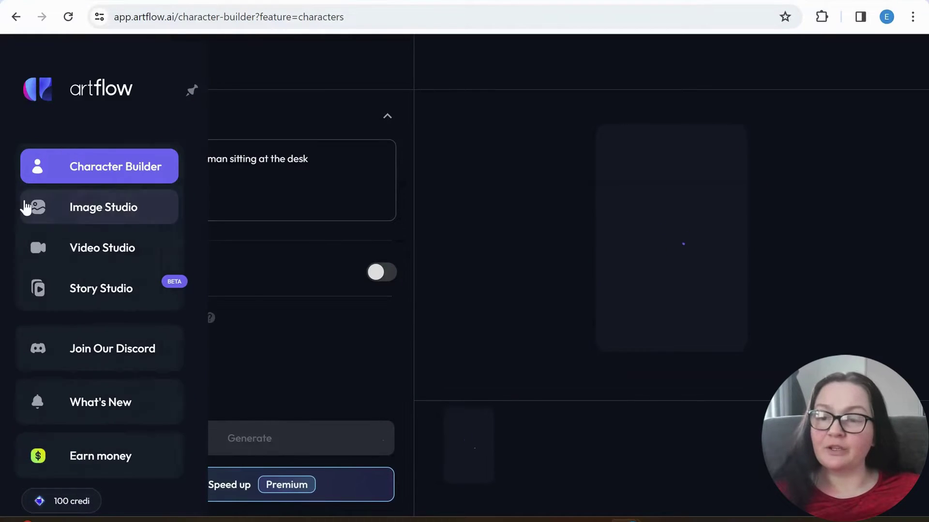
click(109, 258)
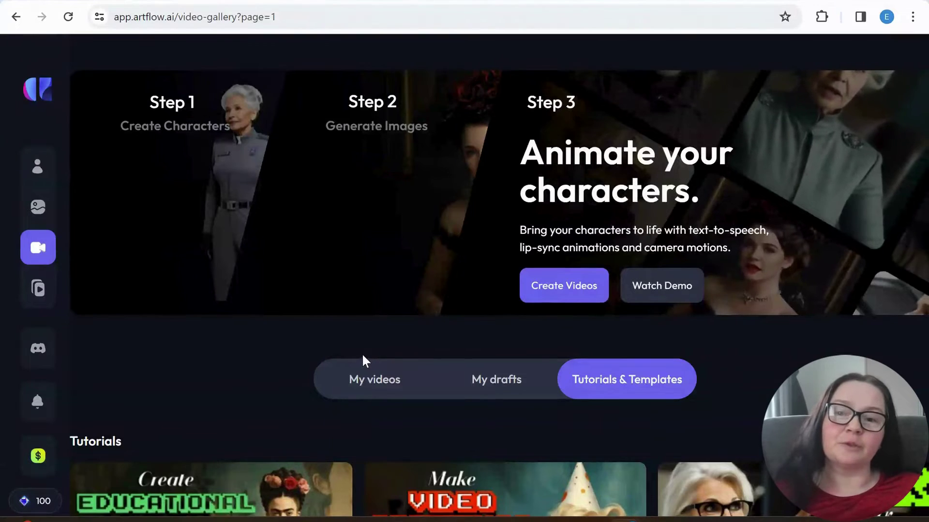
mouse_move(307, 290)
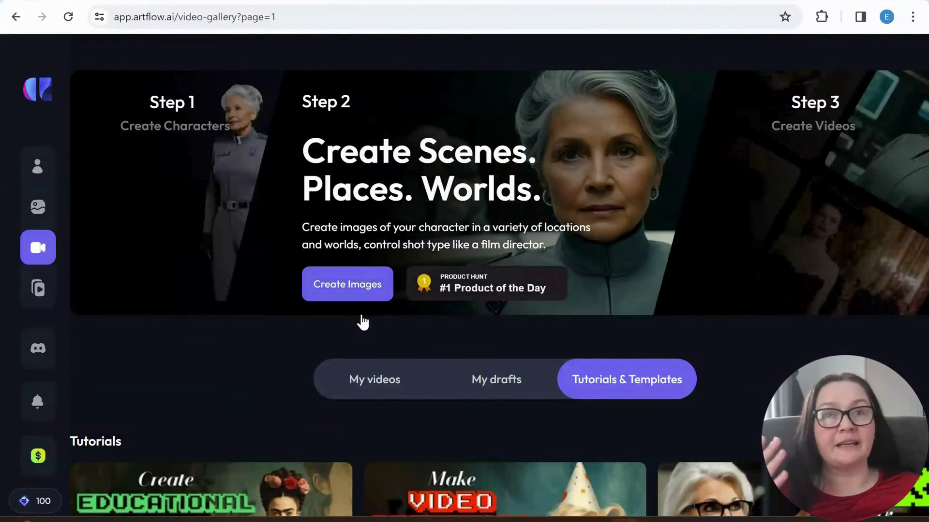
mouse_move(79, 313)
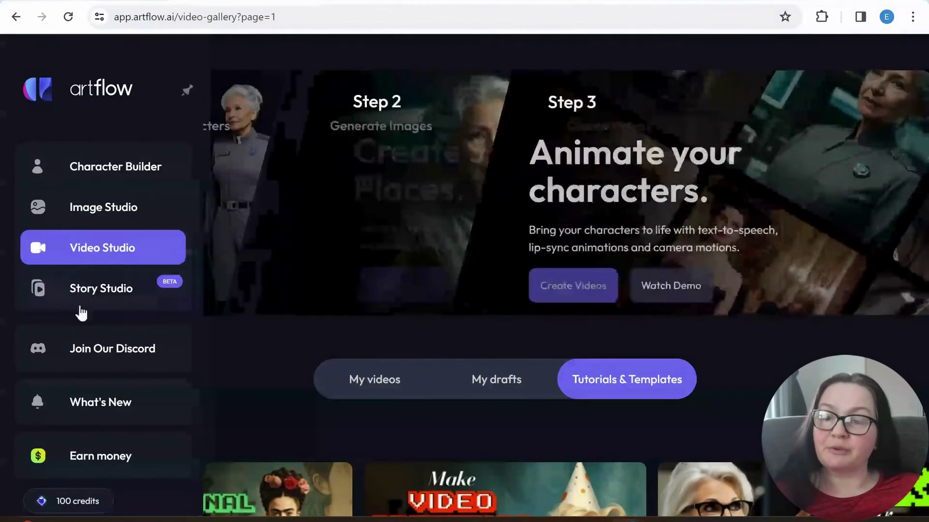
scroll(145, 426, down, 2)
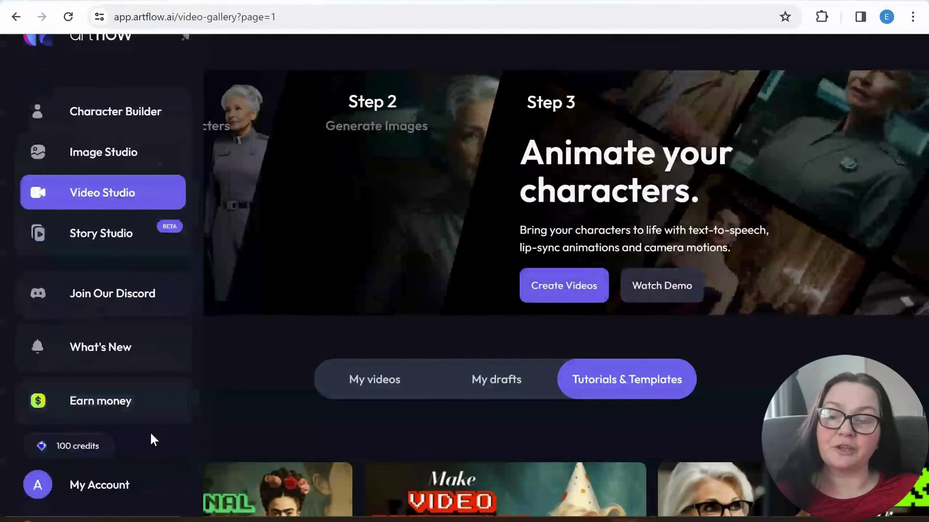
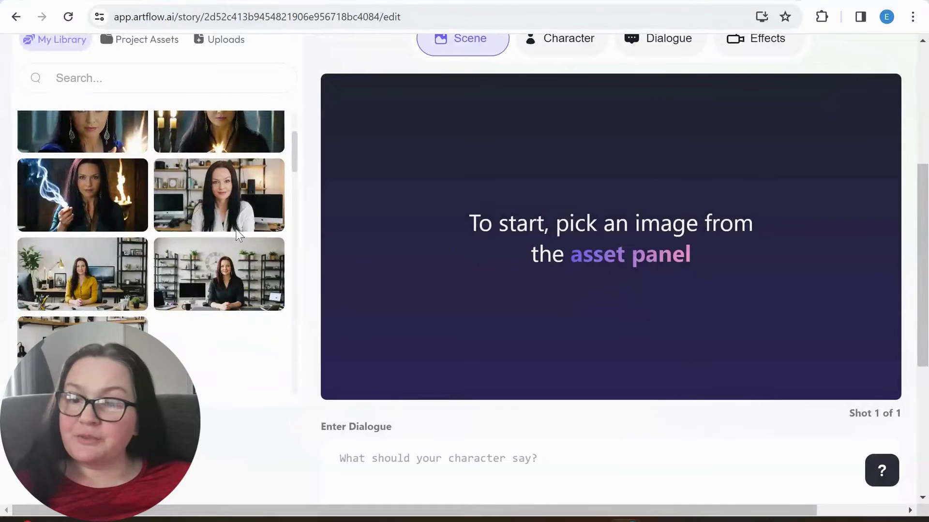
Use the library image of the woman in the white shirt at the desk as the first shot's scene.
scroll(225, 234, up, 2)
scroll(238, 255, up, 2)
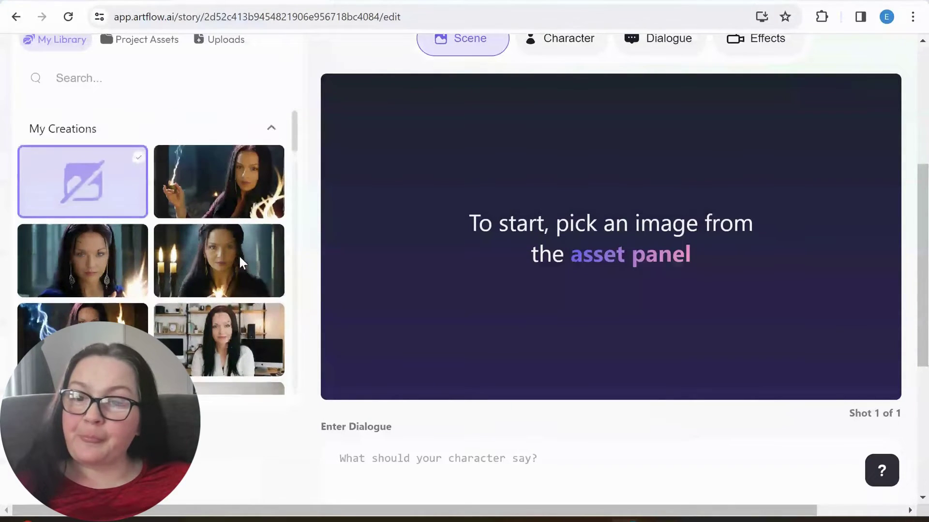
scroll(198, 239, down, 2)
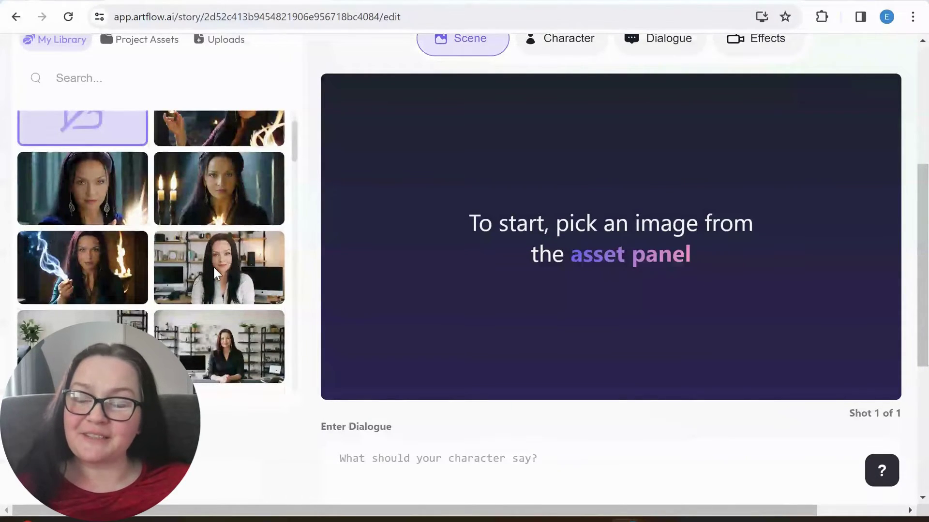
click(214, 274)
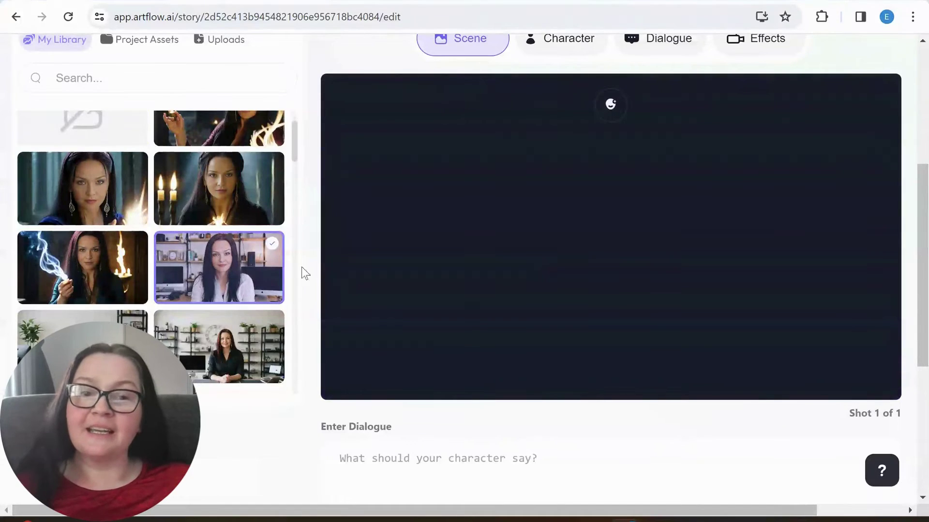
scroll(186, 232, up, 3)
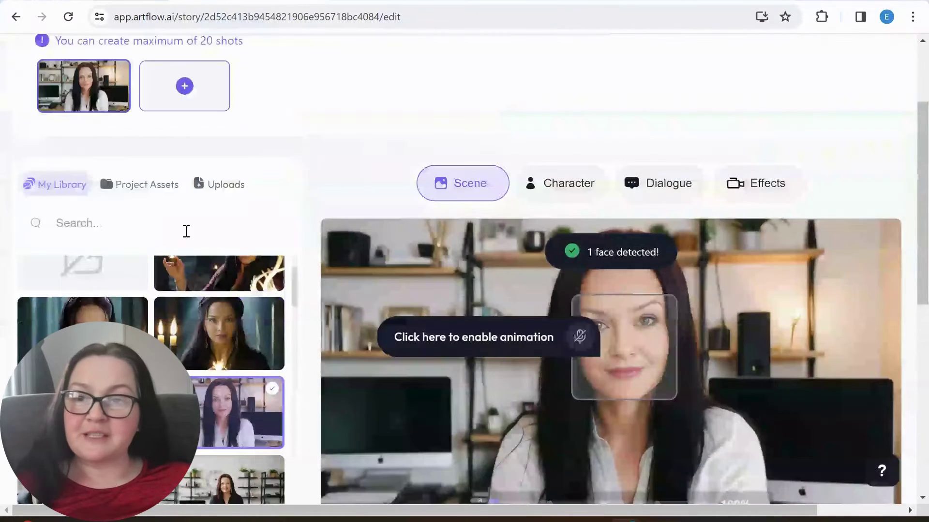
scroll(187, 235, up, 1)
scroll(203, 239, down, 4)
scroll(221, 239, down, 3)
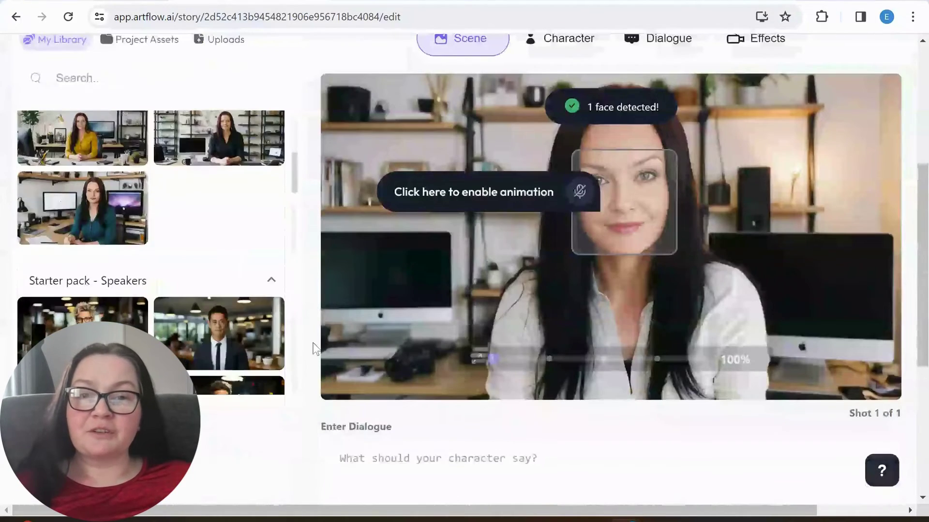
Enable animation for the detected face, paste the channel greeting as dialogue, and delete its cut-off last line starting "Thanks a million for watching".
scroll(467, 262, down, 1)
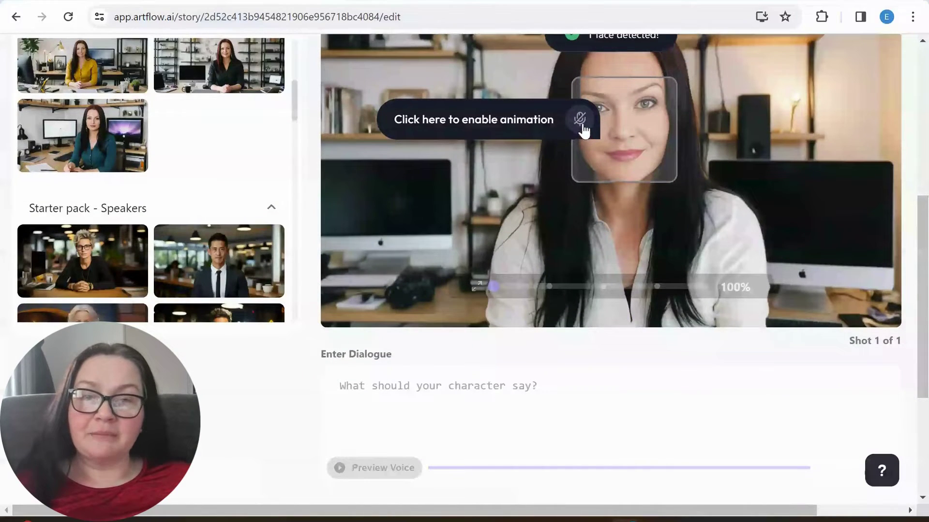
click(506, 199)
click(405, 378)
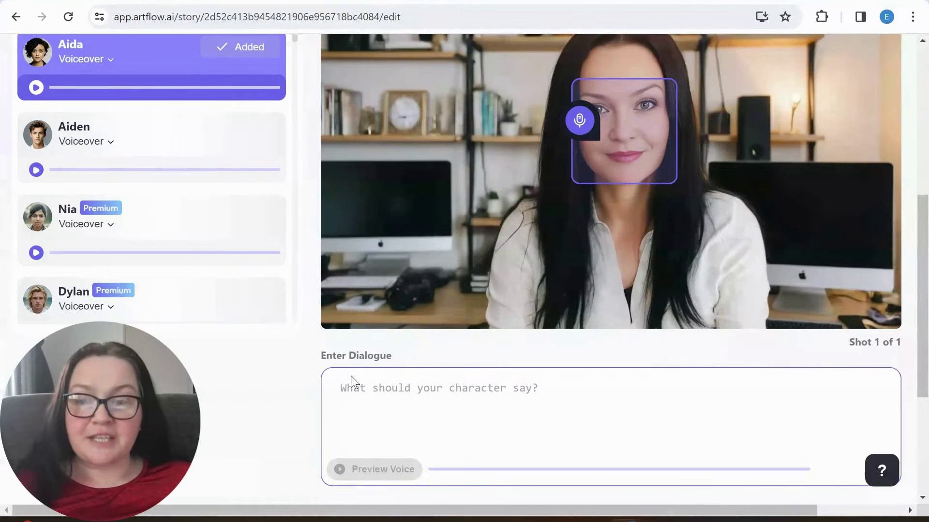
key(ctrl+v)
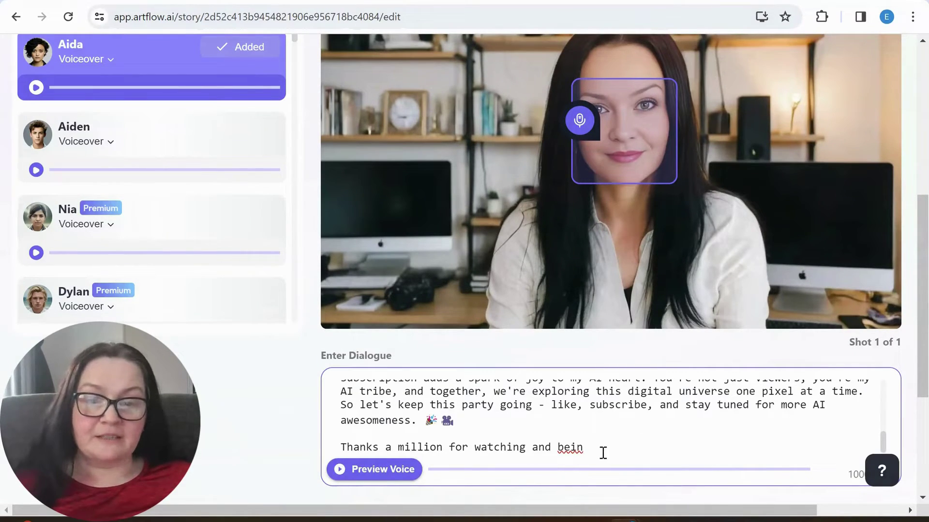
drag(601, 449, 332, 439)
key(BackSpace)
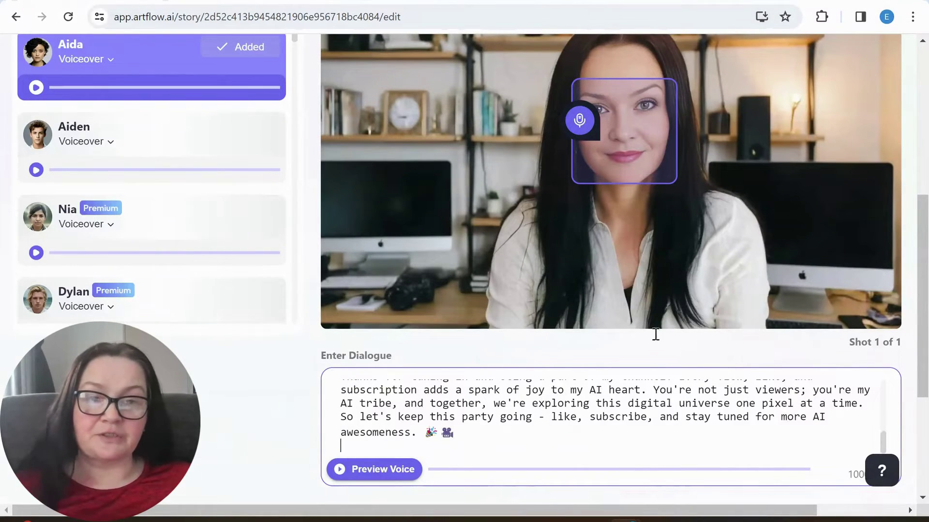
Listen to the sample of the Aida voice and look through the other English voices.
scroll(629, 329, up, 2)
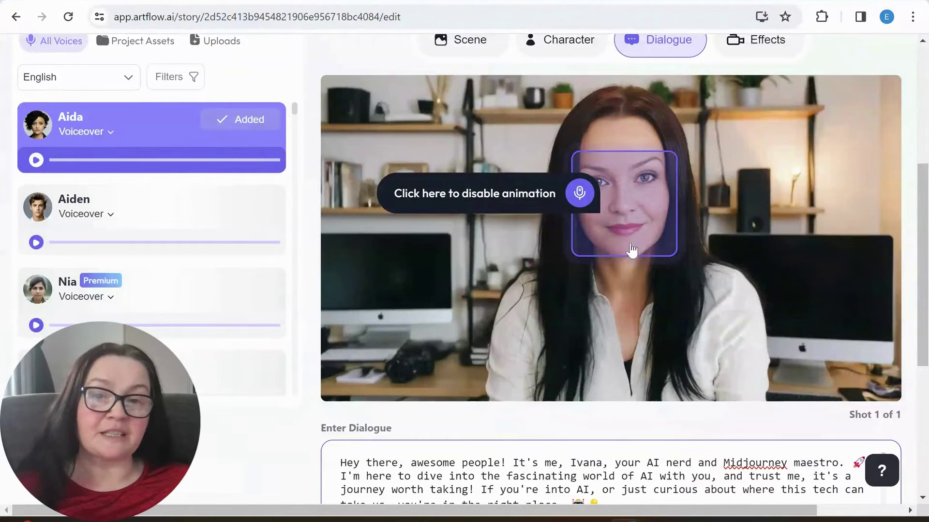
scroll(145, 232, up, 2)
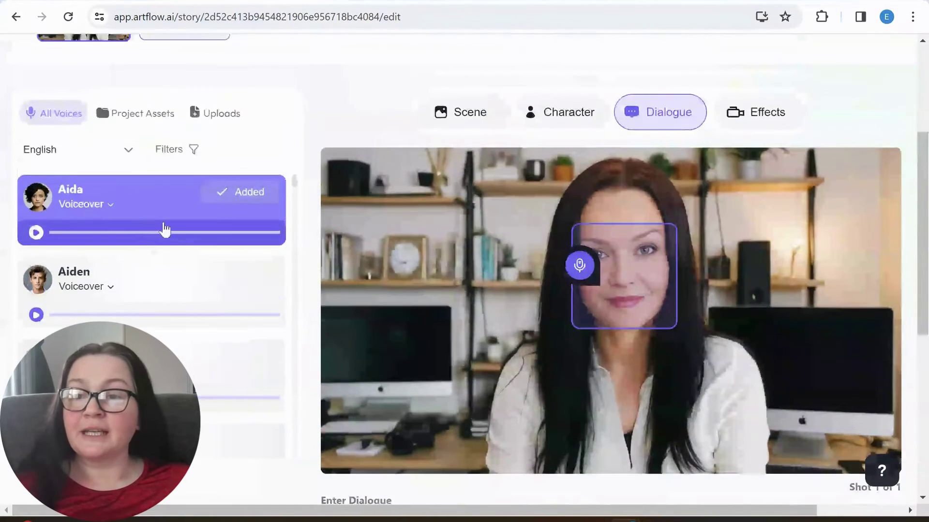
scroll(143, 245, down, 1)
scroll(149, 232, up, 2)
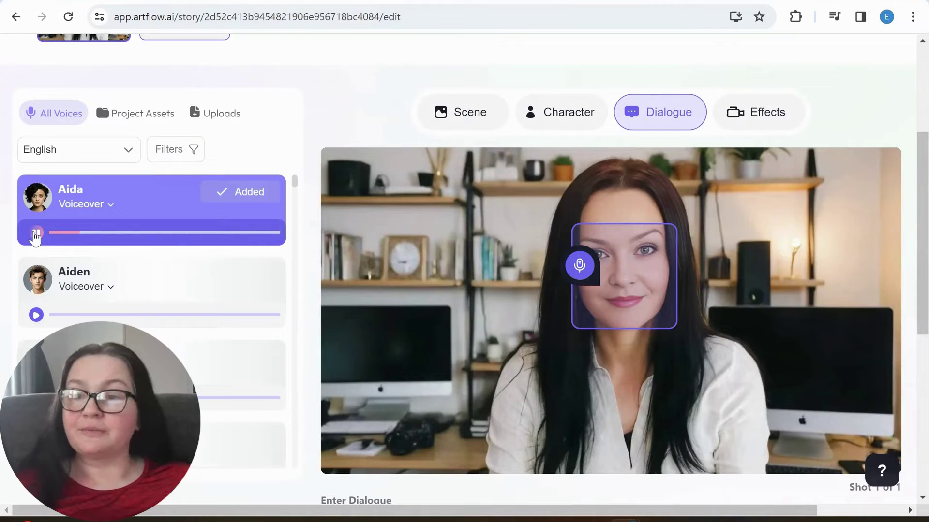
scroll(286, 315, down, 5)
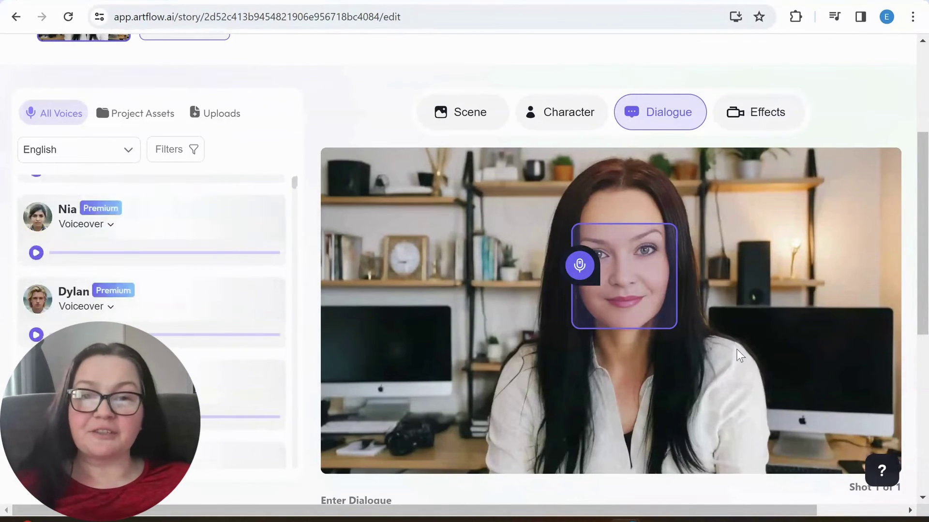
Give the shot a camera movement effect that zooms in on the character.
click(766, 116)
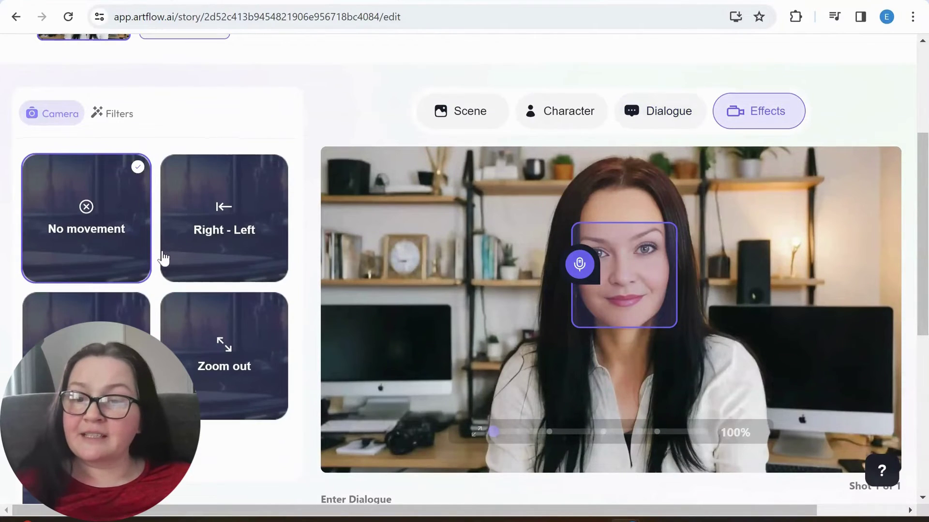
scroll(163, 257, down, 3)
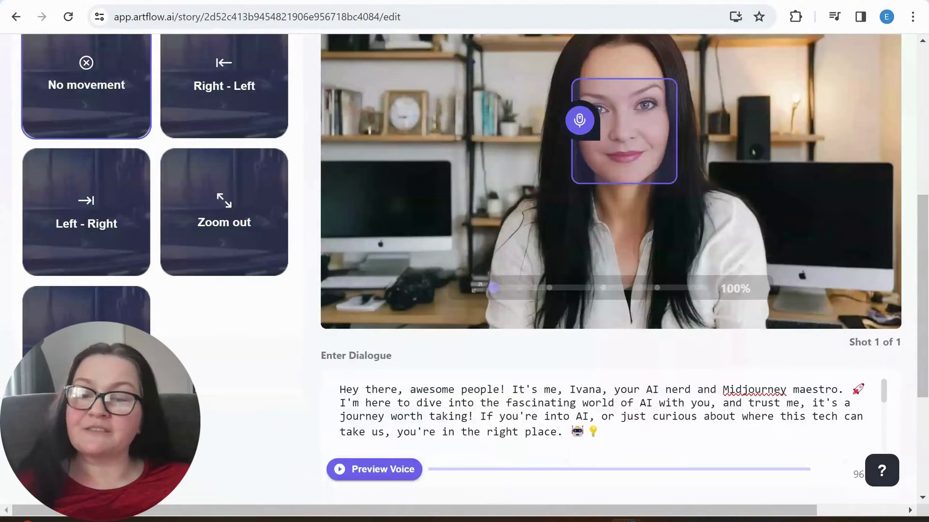
scroll(604, 335, up, 2)
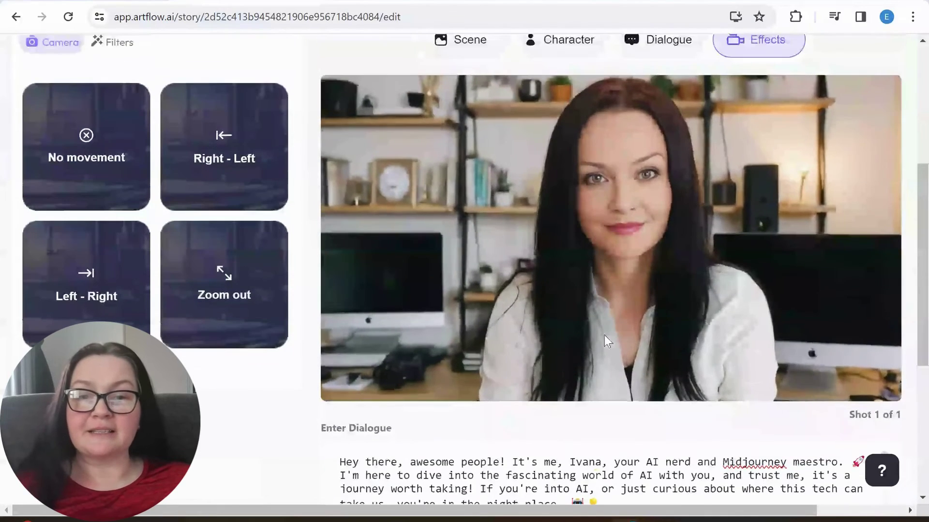
scroll(602, 334, up, 3)
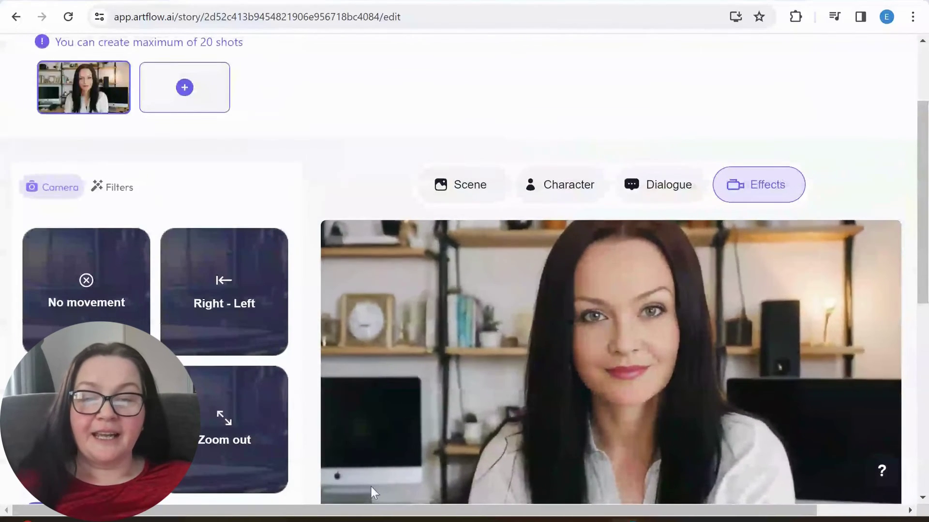
Export and animate the video project.
drag(319, 512, 454, 514)
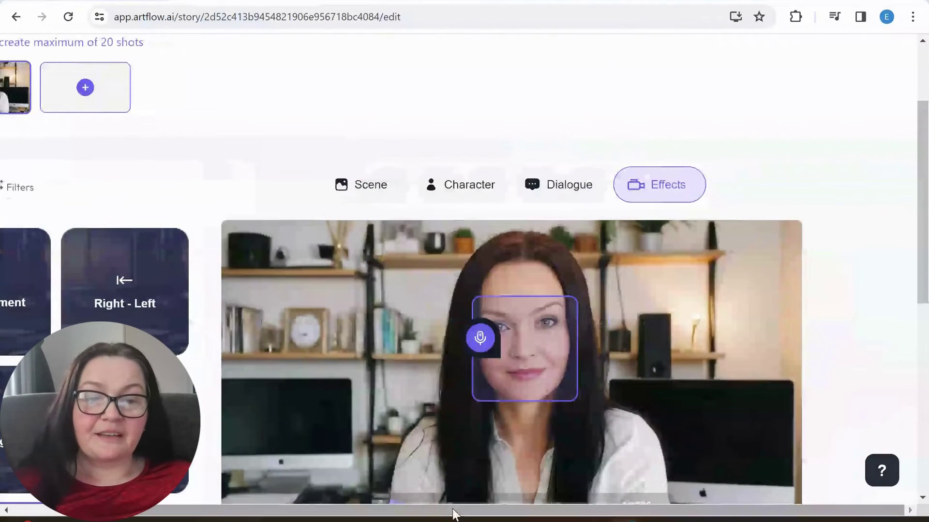
scroll(811, 330, up, 3)
mouse_move(784, 145)
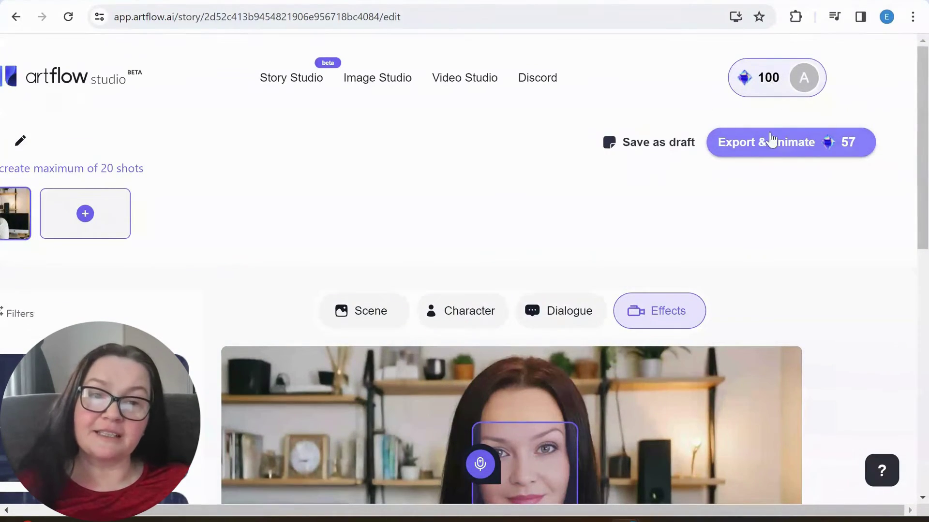
click(769, 141)
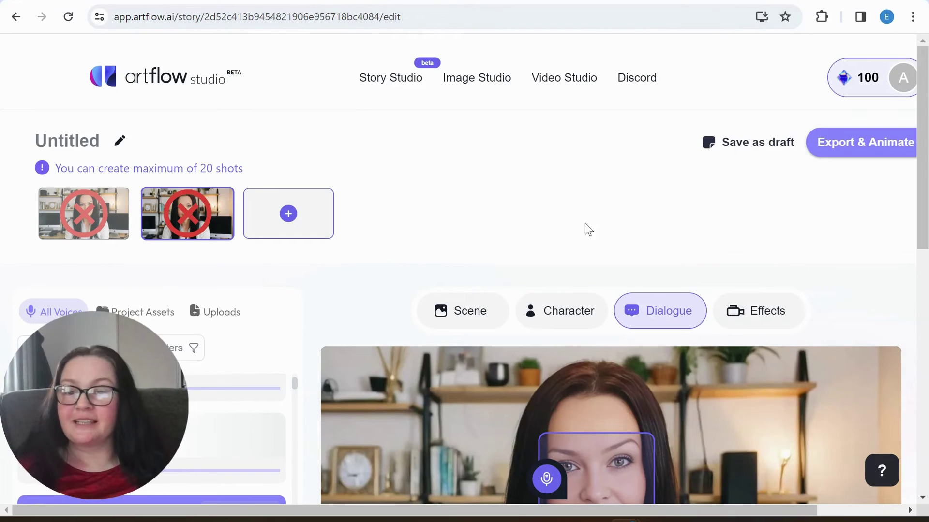
Check both shots of the untitled project, including the Audrey voice, the dialogue and their thumbnails.
scroll(584, 223, down, 6)
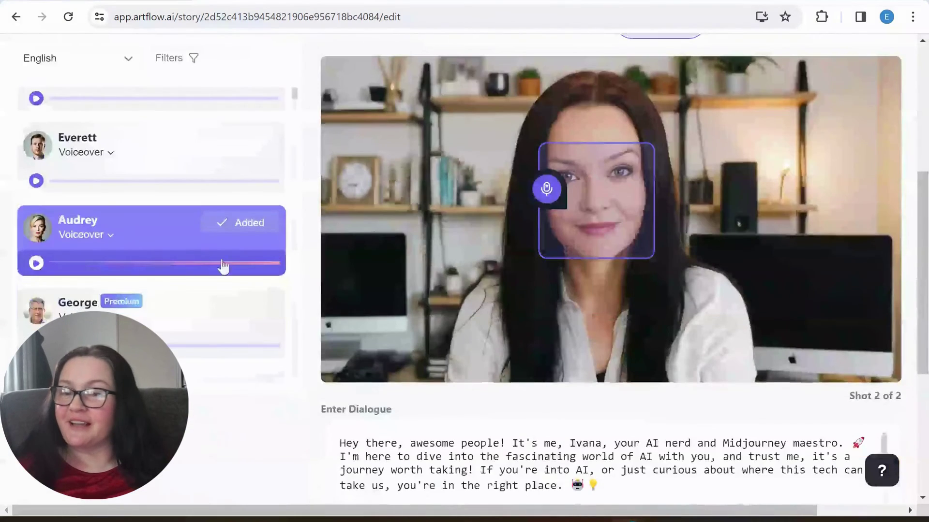
scroll(222, 265, up, 5)
scroll(242, 242, down, 10)
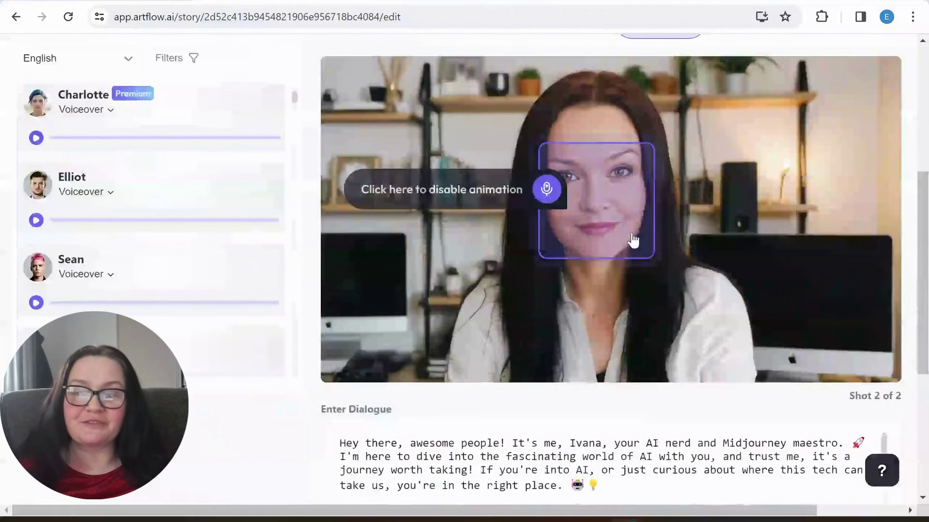
scroll(624, 235, up, 6)
mouse_move(69, 213)
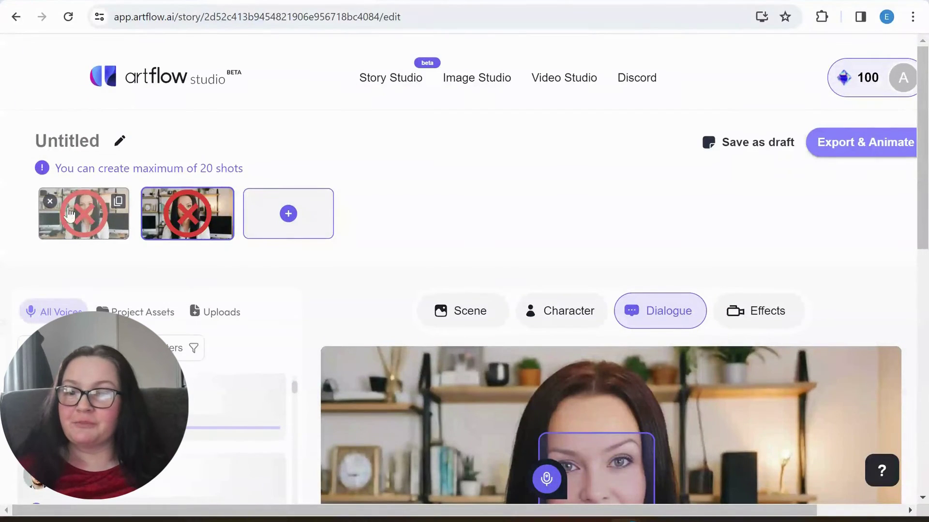
mouse_move(165, 211)
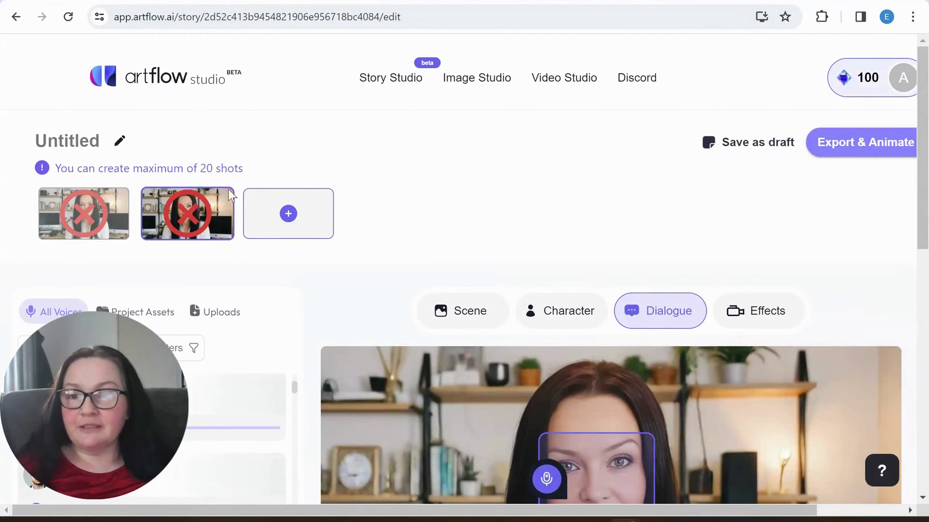
Return to Video Studio, view Tutorials & Templates, and open a video from My drafts.
click(550, 83)
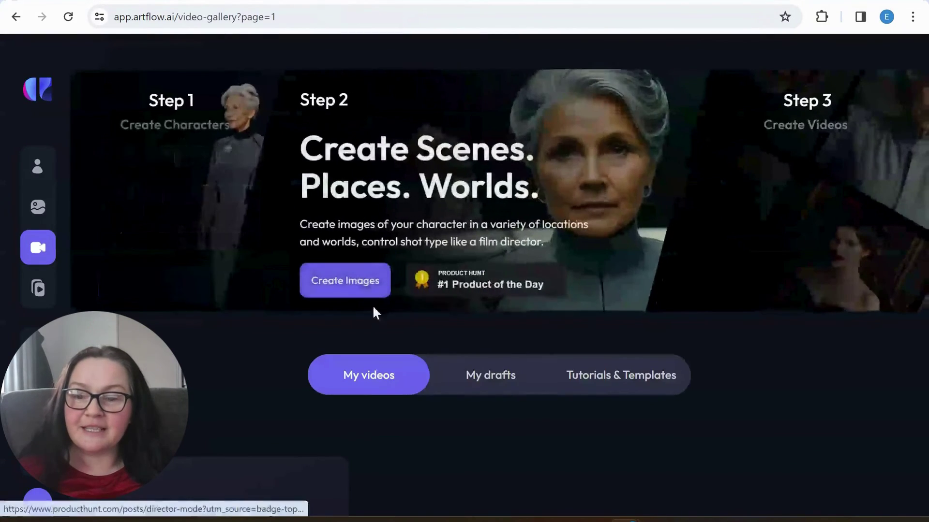
scroll(375, 313, down, 5)
click(625, 157)
scroll(497, 328, down, 1)
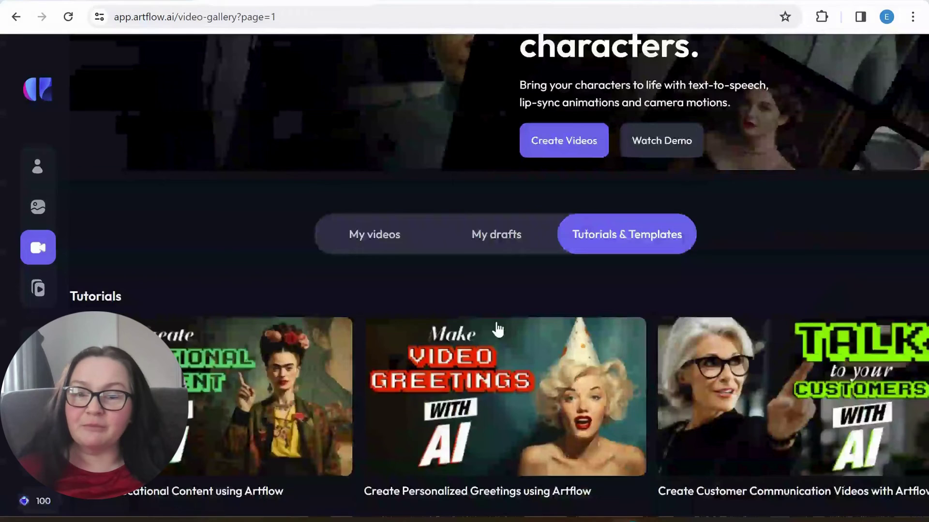
click(499, 242)
scroll(400, 292, down, 3)
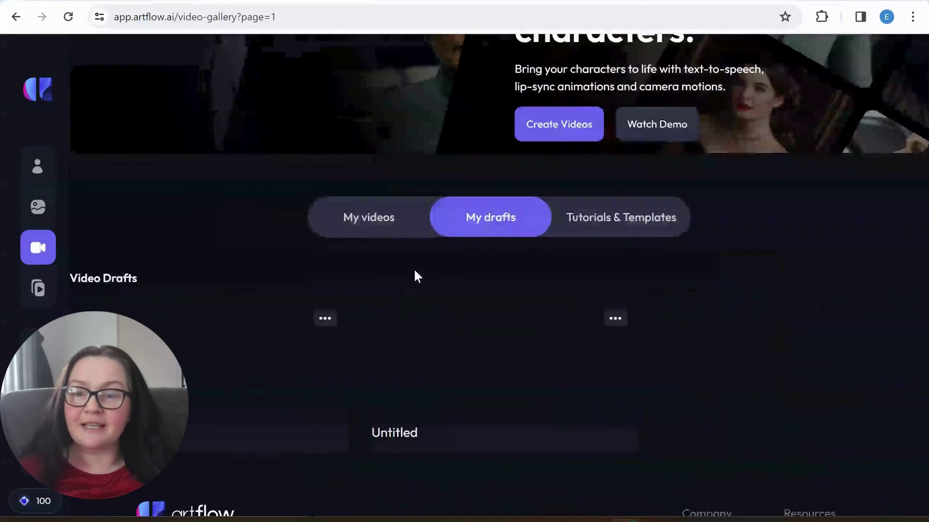
click(213, 386)
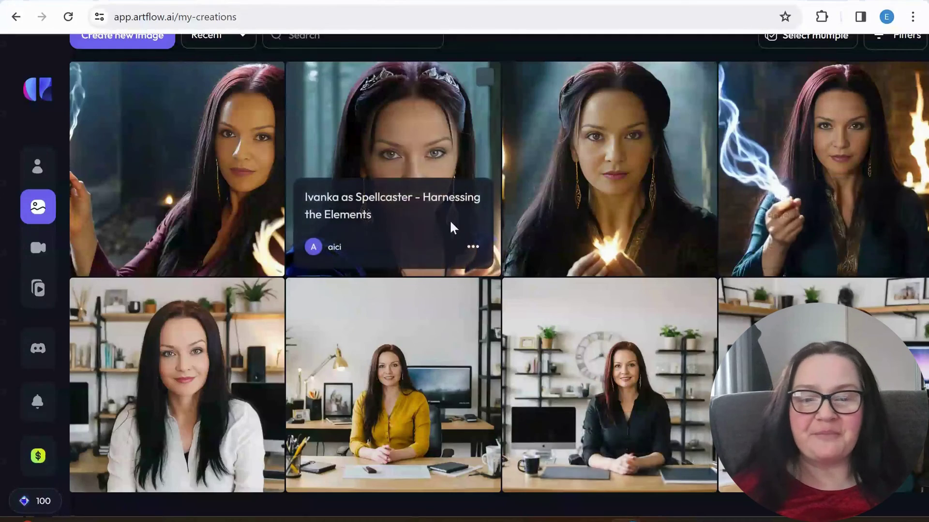
Look over the generated images and view the details and prompts of the Vlogger image with the white shirt.
scroll(450, 228, down, 4)
scroll(411, 223, up, 5)
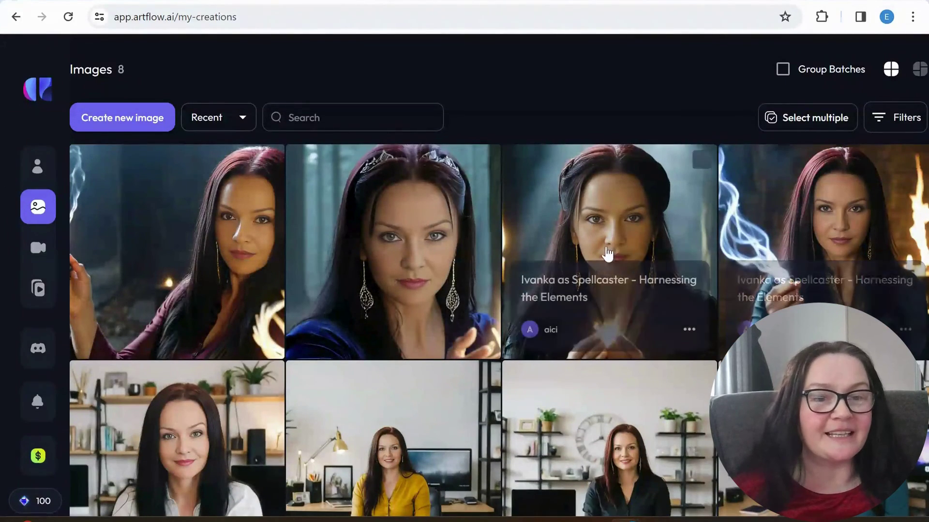
scroll(556, 247, down, 3)
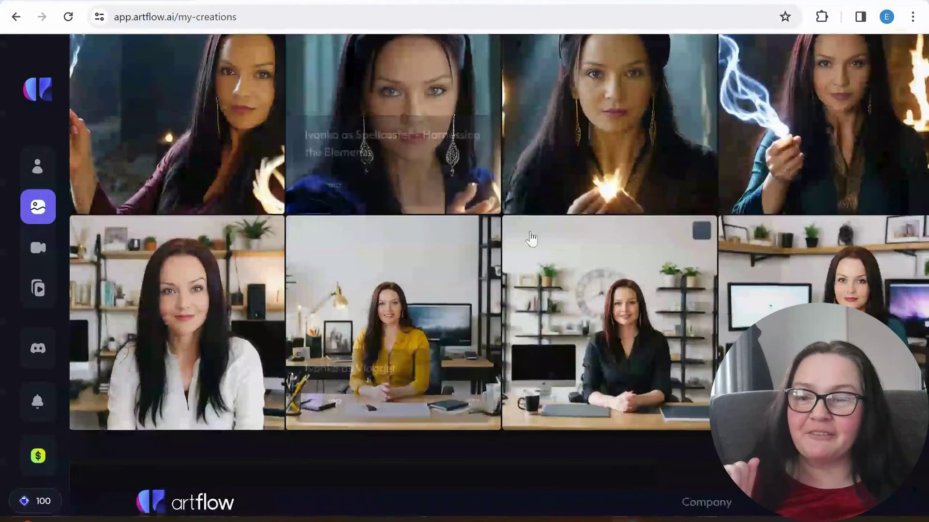
click(167, 291)
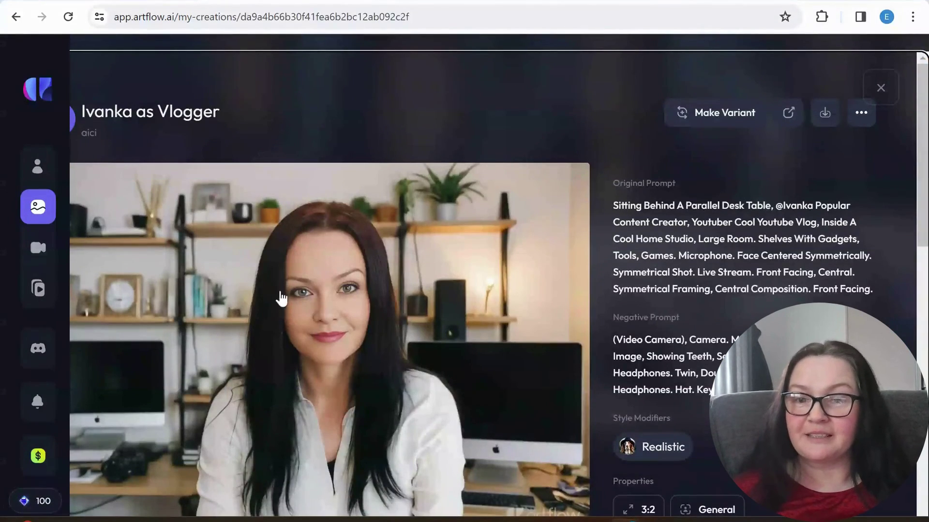
scroll(354, 283, down, 2)
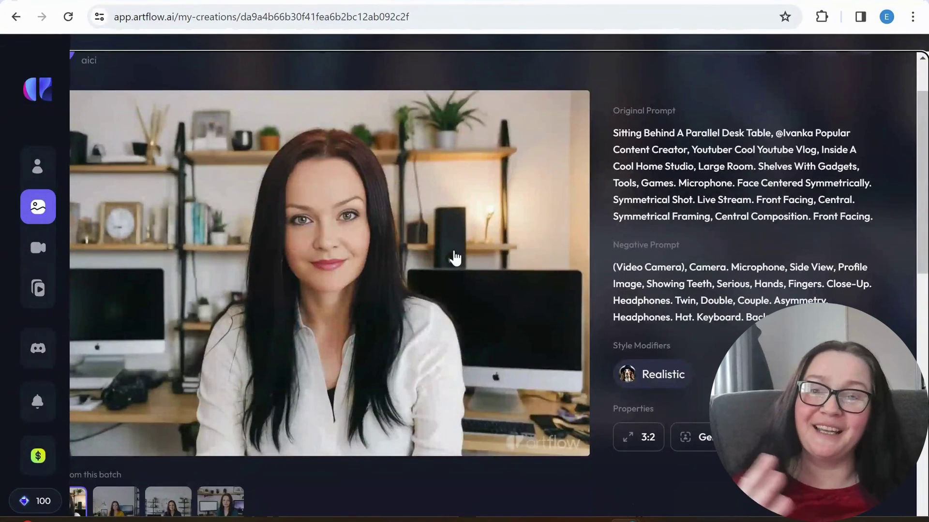
scroll(532, 259, up, 2)
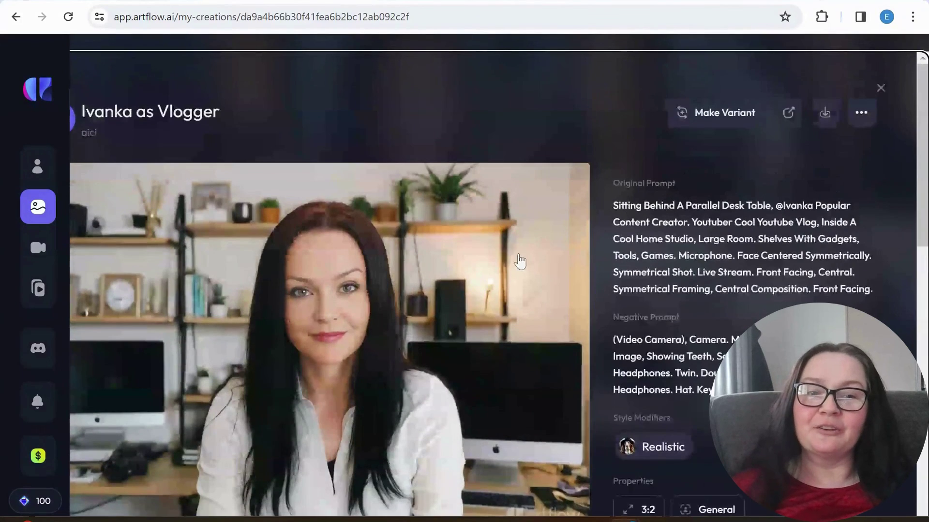